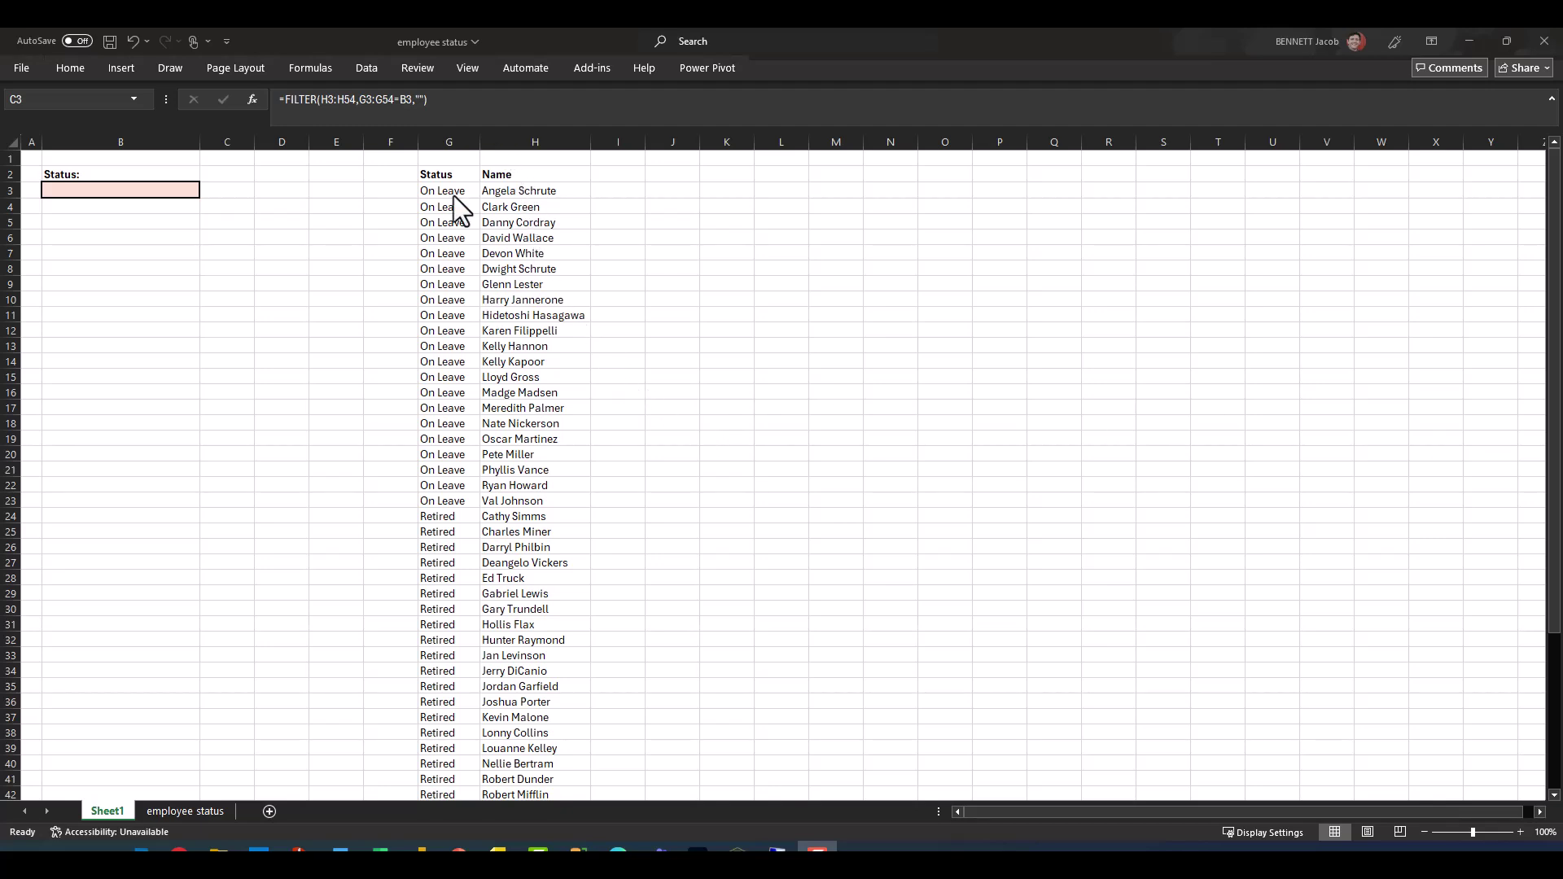
# Check B3's status options, then start C3's FILTER formula with names H3:H54 as the array
pyautogui.click(115, 192)
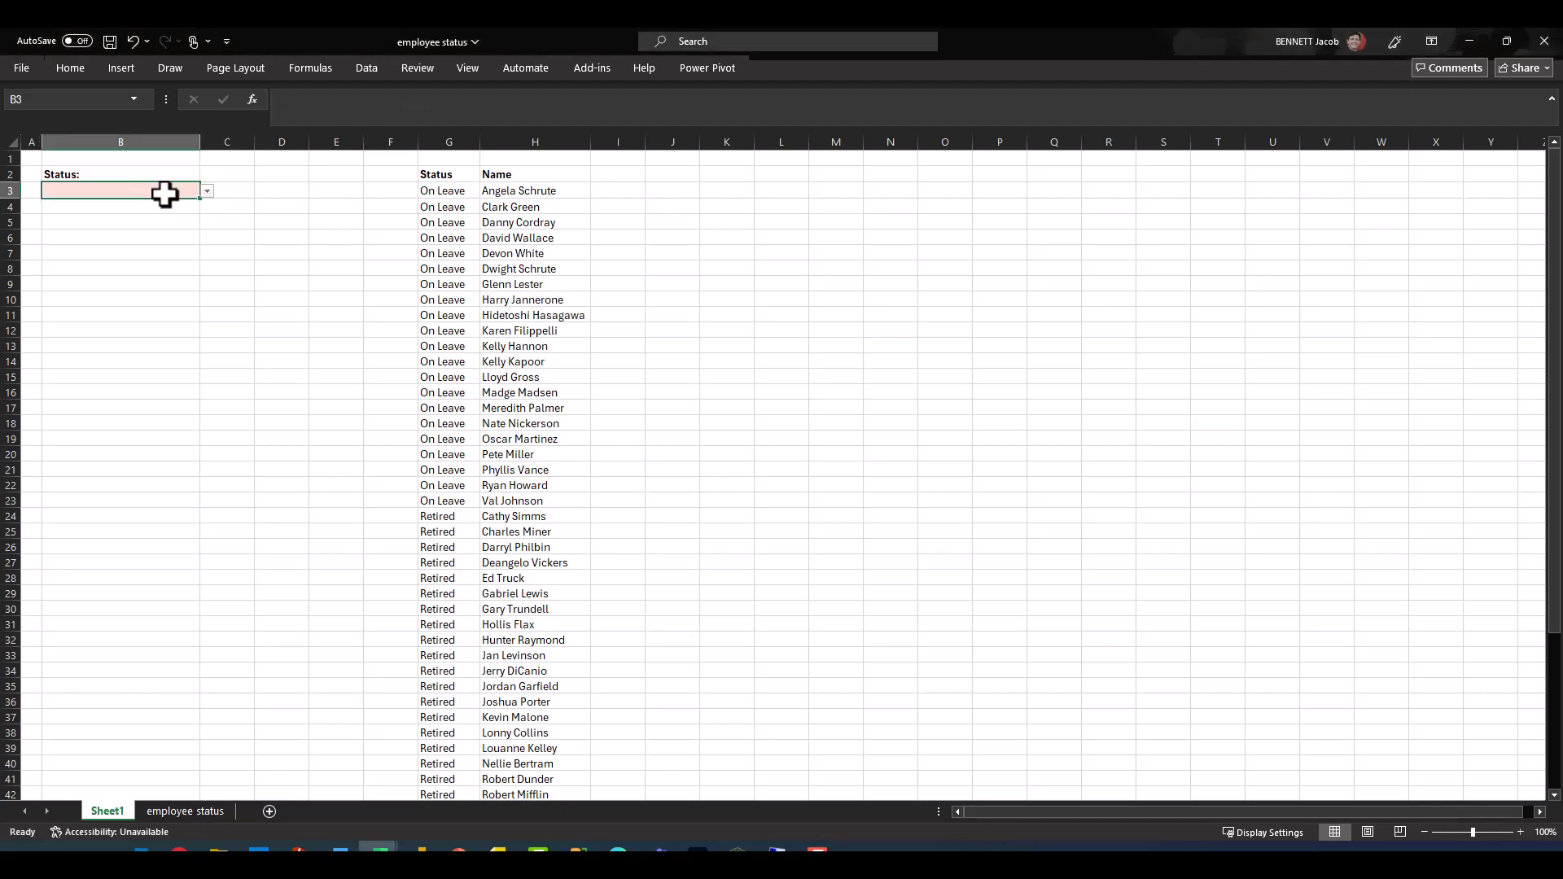
pyautogui.click(208, 191)
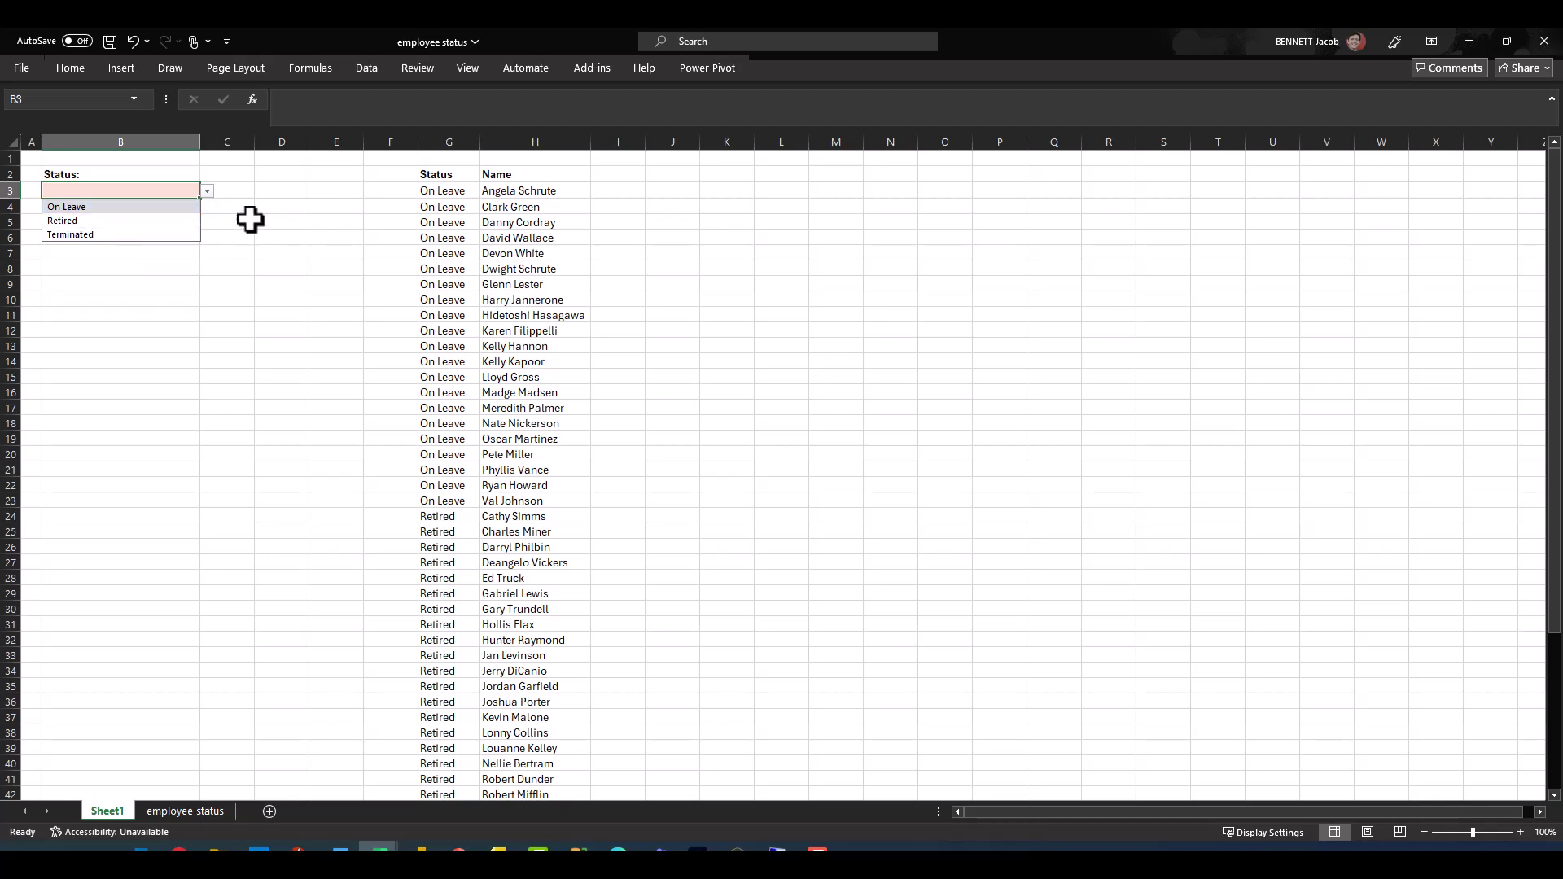
pyautogui.click(238, 195)
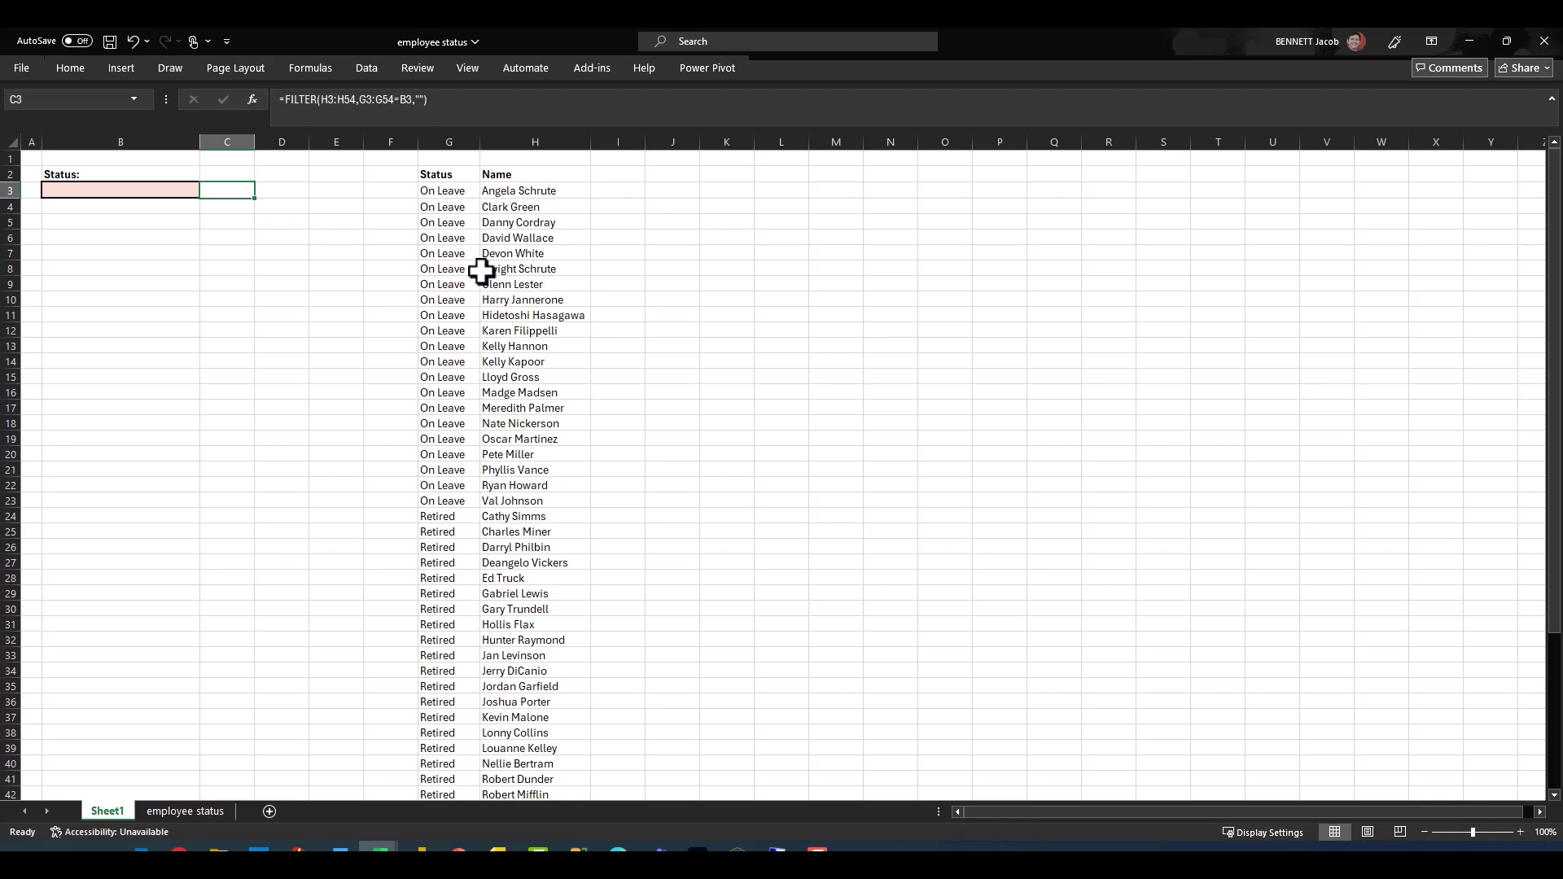
pyautogui.write('=filter')
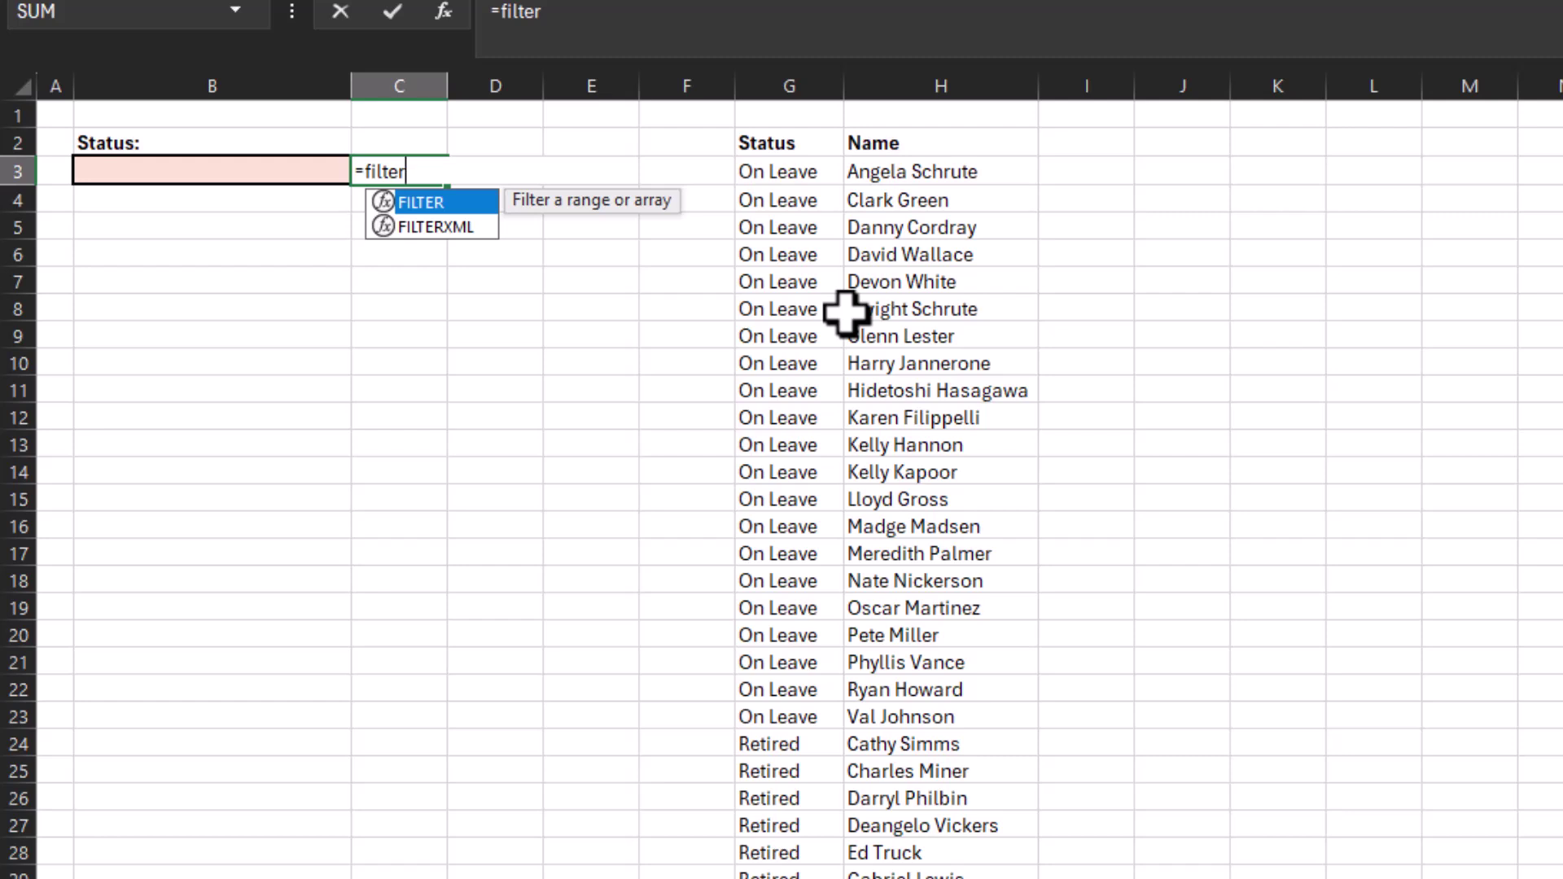
pyautogui.write('(')
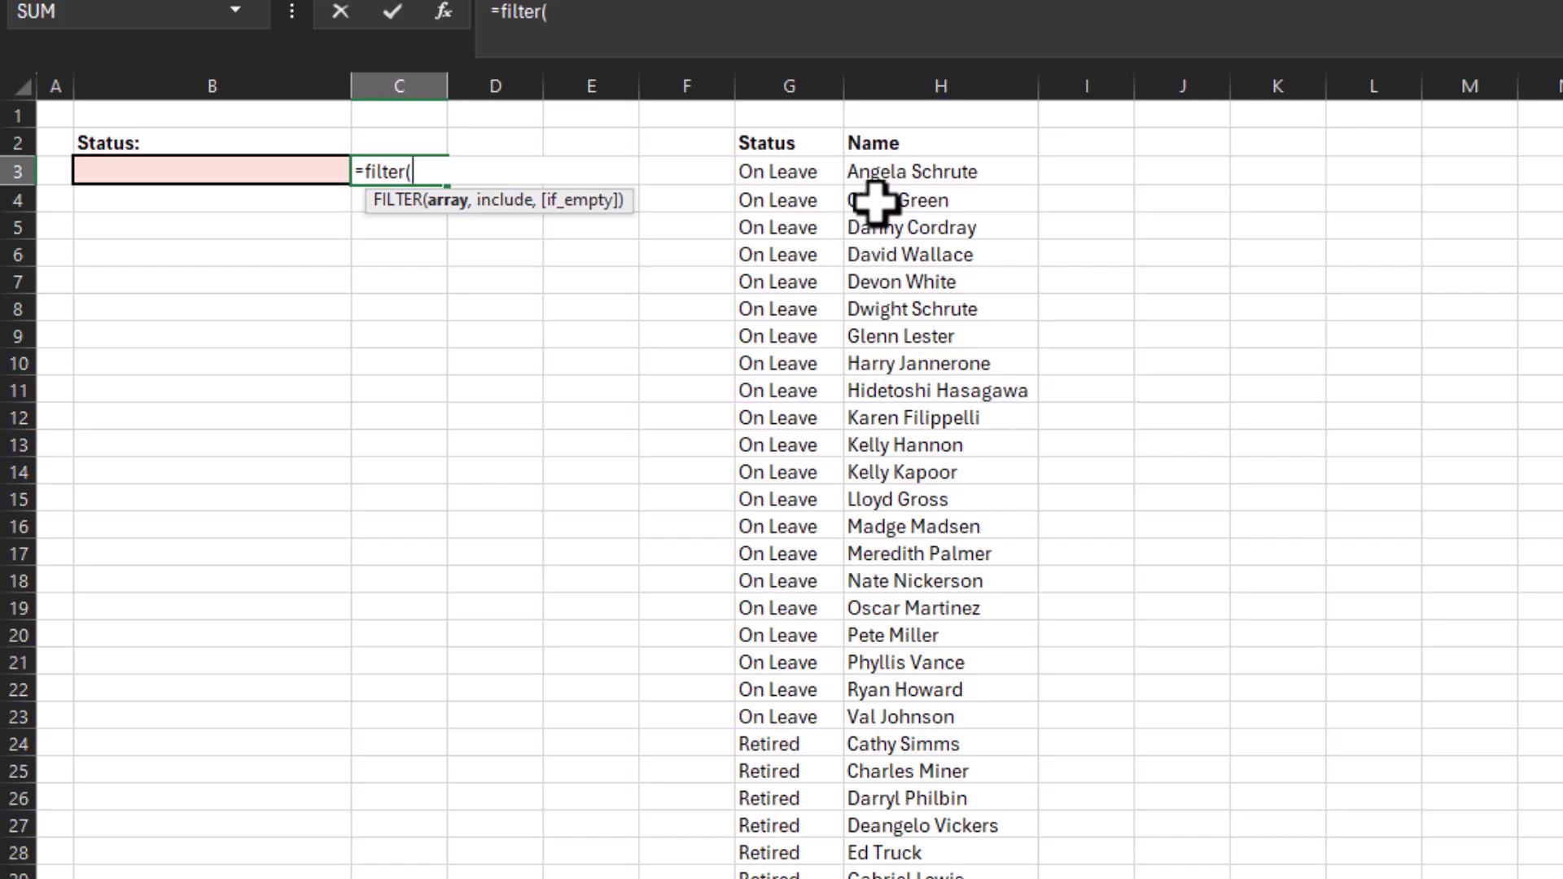
pyautogui.moveTo(882, 166); pyautogui.dragTo(885, 878)
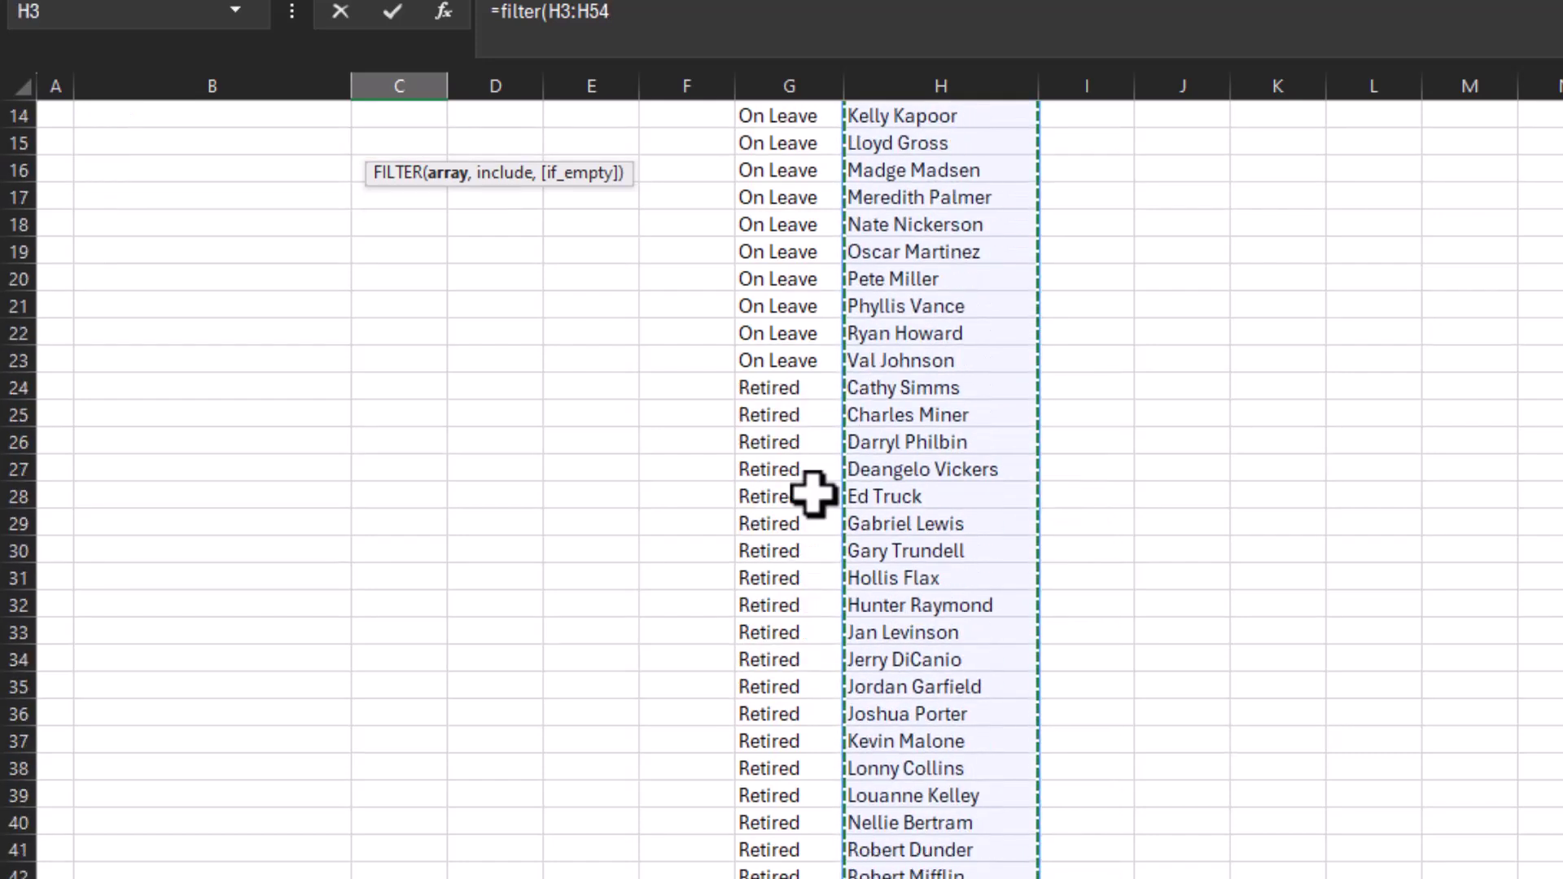
# Add the condition G3:G54=B3 and an empty-string fallback to C3's FILTER formula
pyautogui.scroll(5, 726, 390)
pyautogui.click(684, 27)
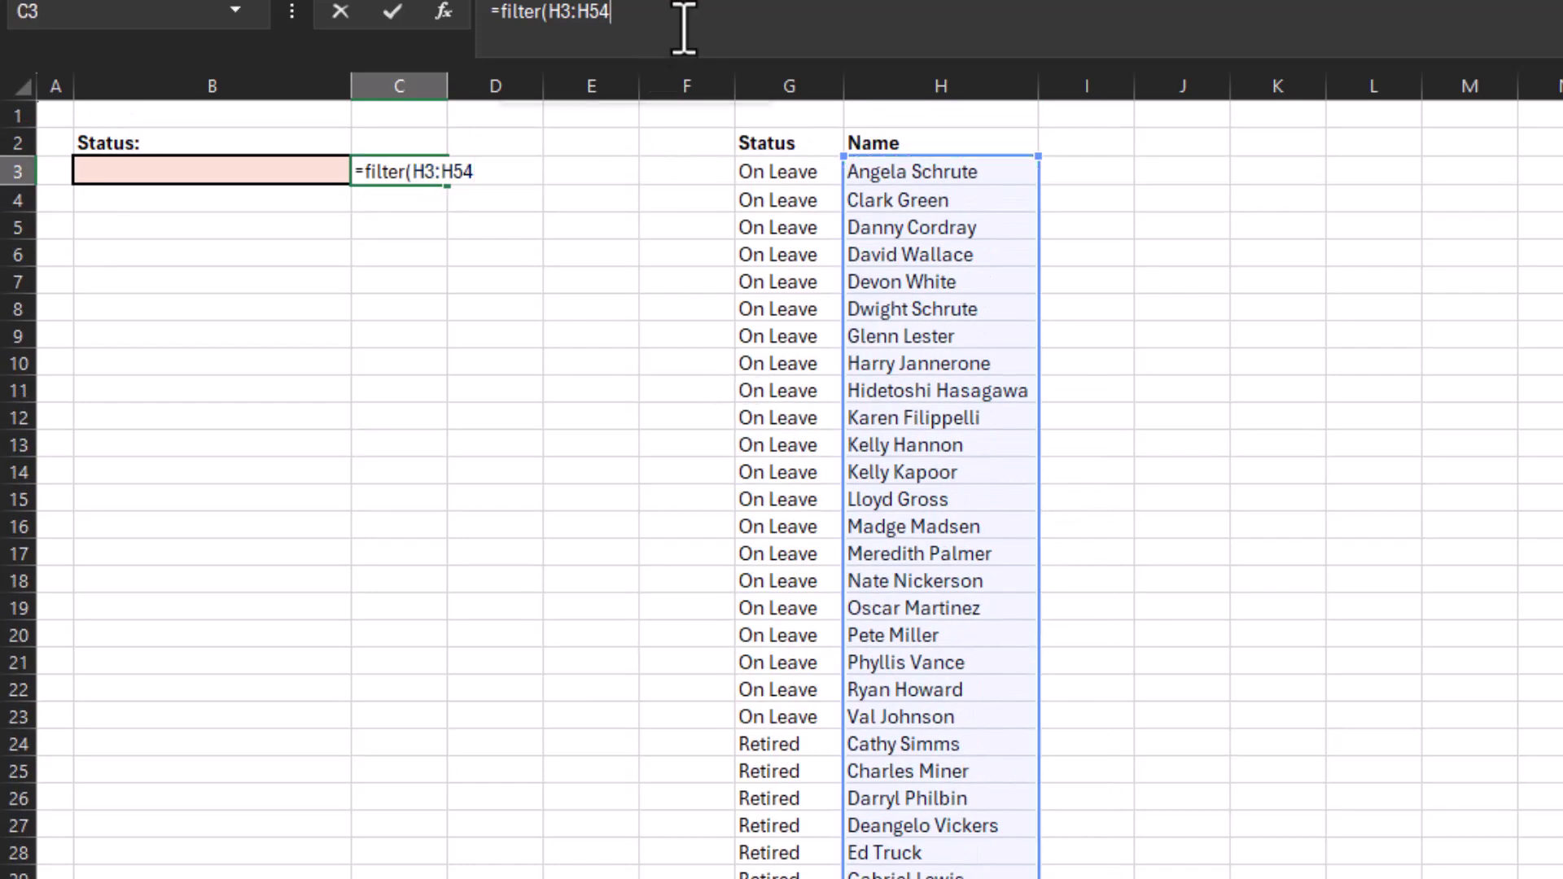
pyautogui.write(',')
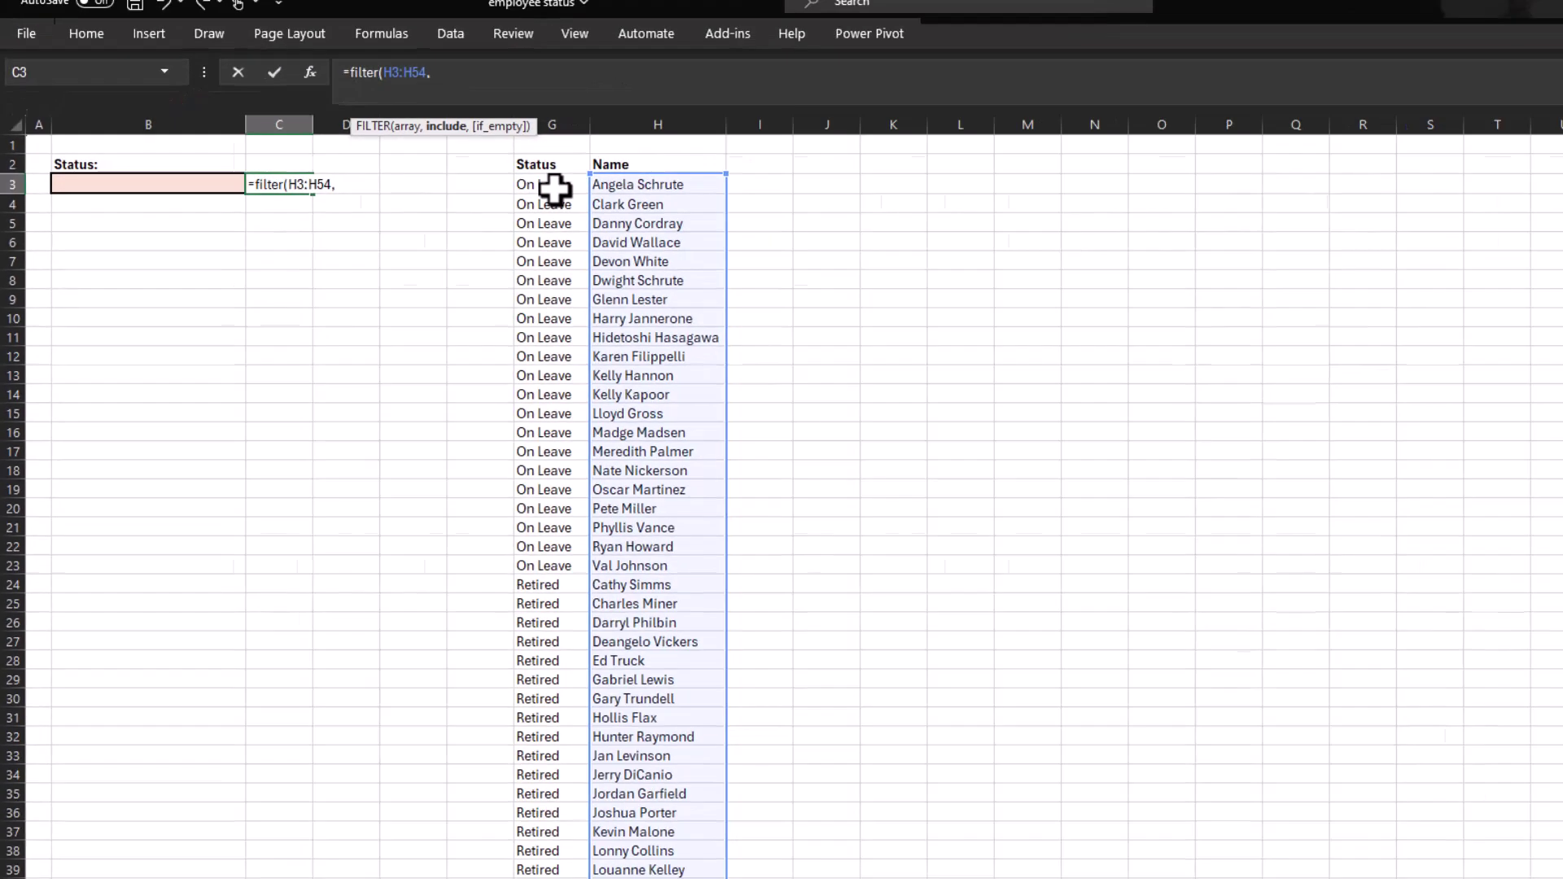
pyautogui.click(785, 171)
pyautogui.moveTo(450, 193); pyautogui.dragTo(450, 786)
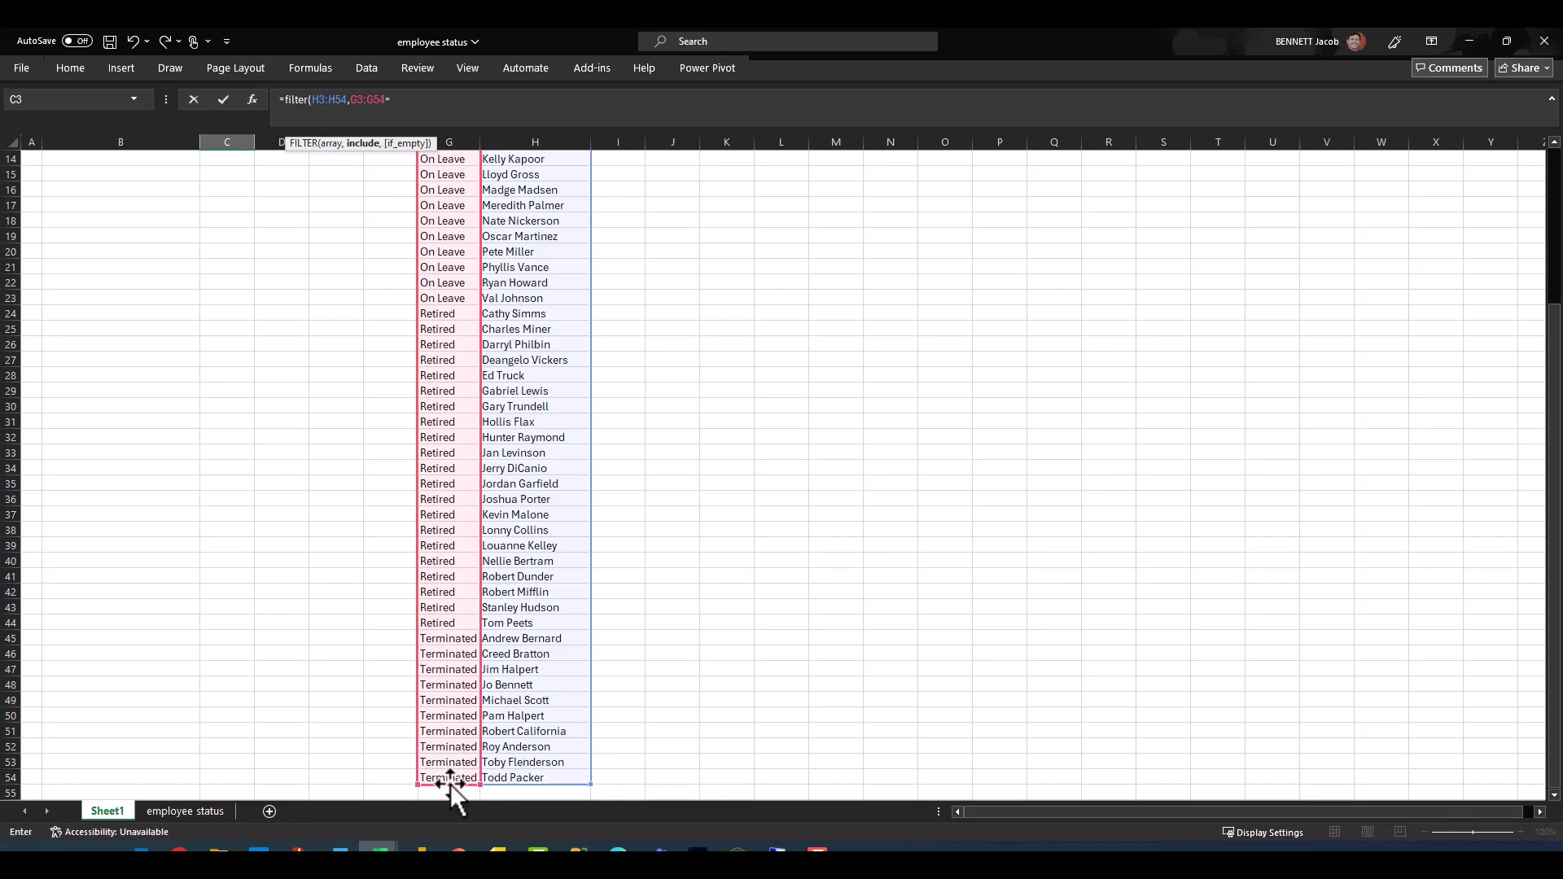
pyautogui.write('=')
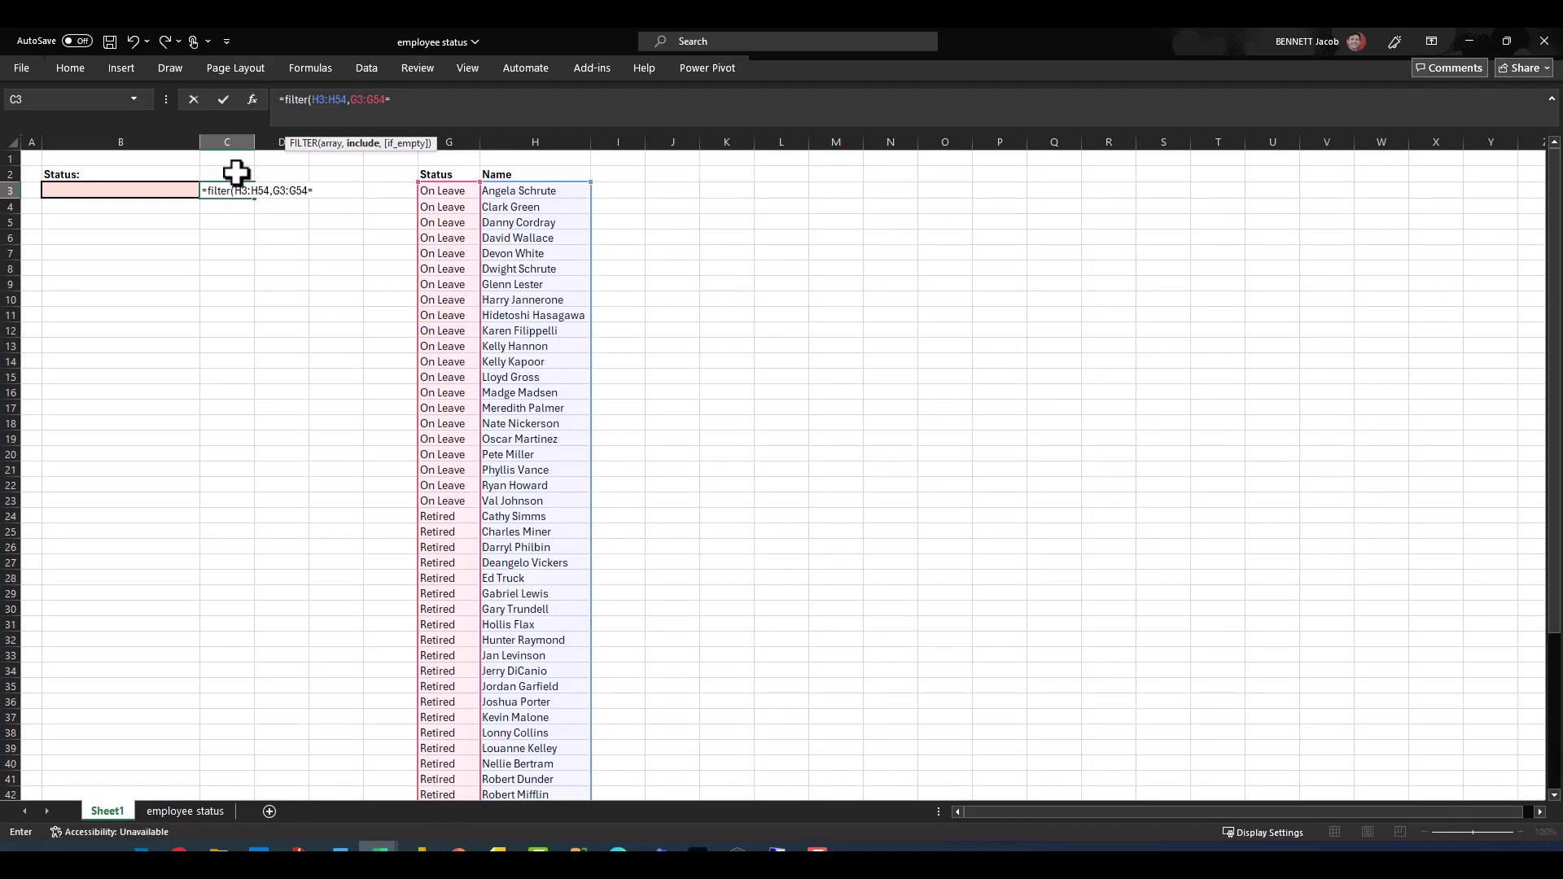
pyautogui.click(122, 189)
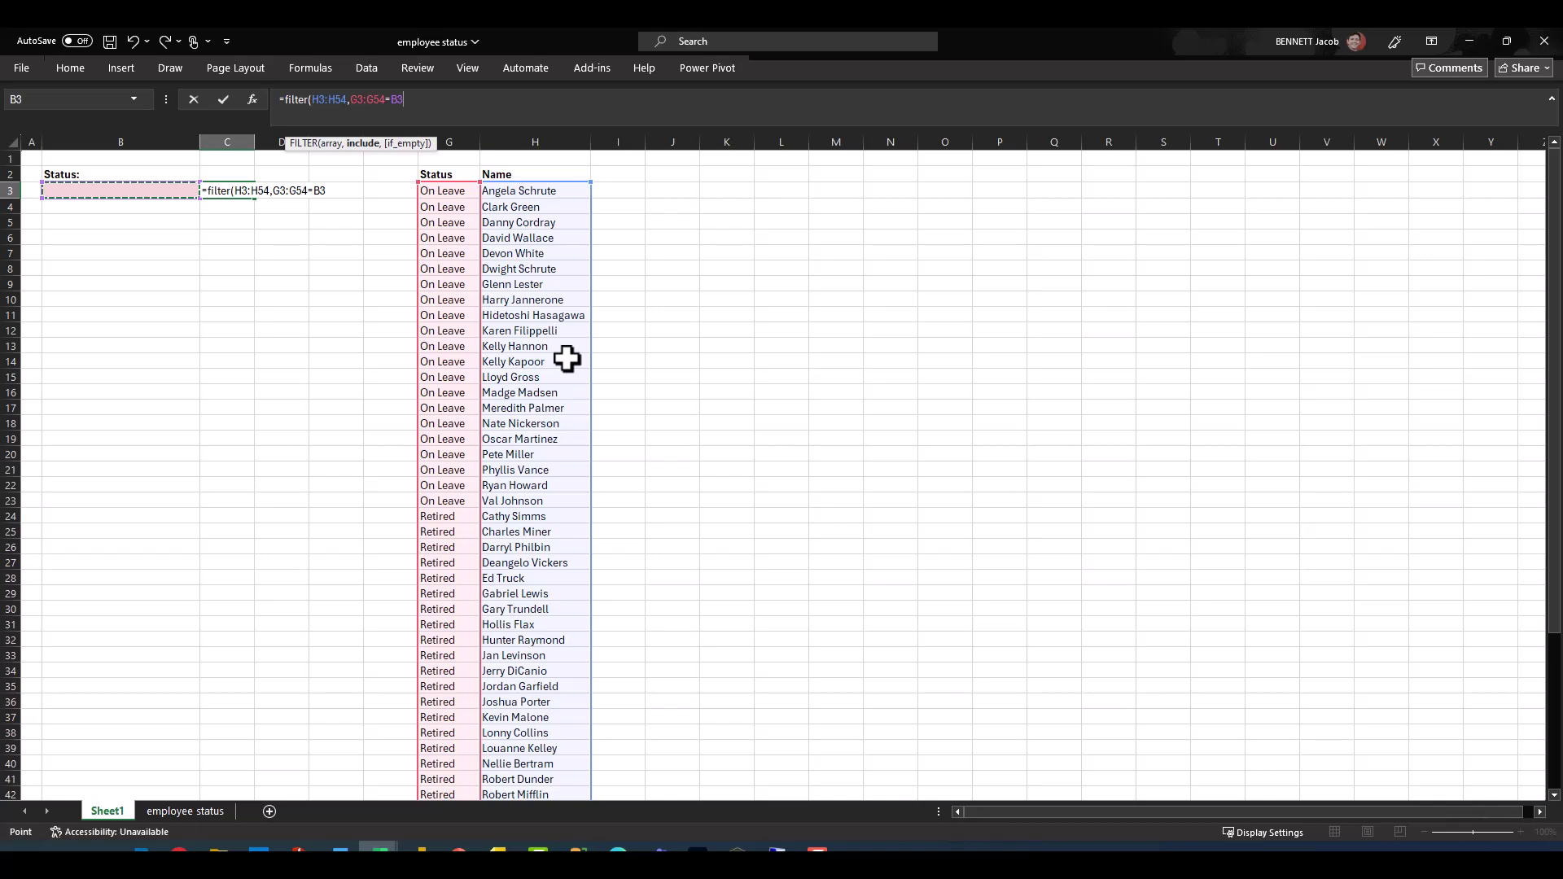
pyautogui.write(',')
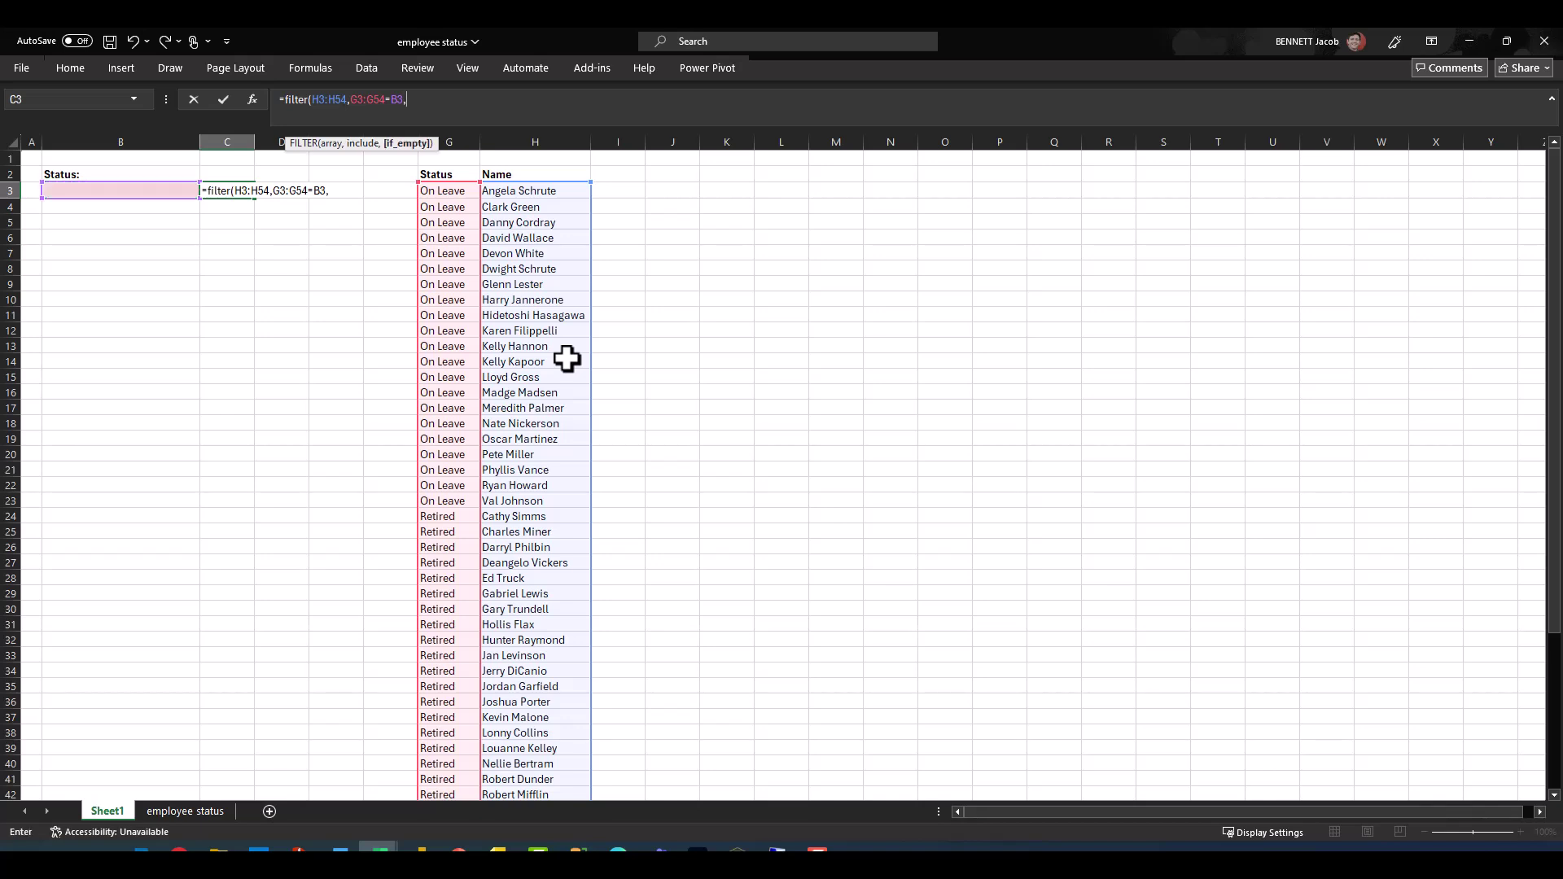
pyautogui.write('"")')
# Commit the FILTER formula, pick On Leave in B3, and widen column B
pyautogui.press('Return')
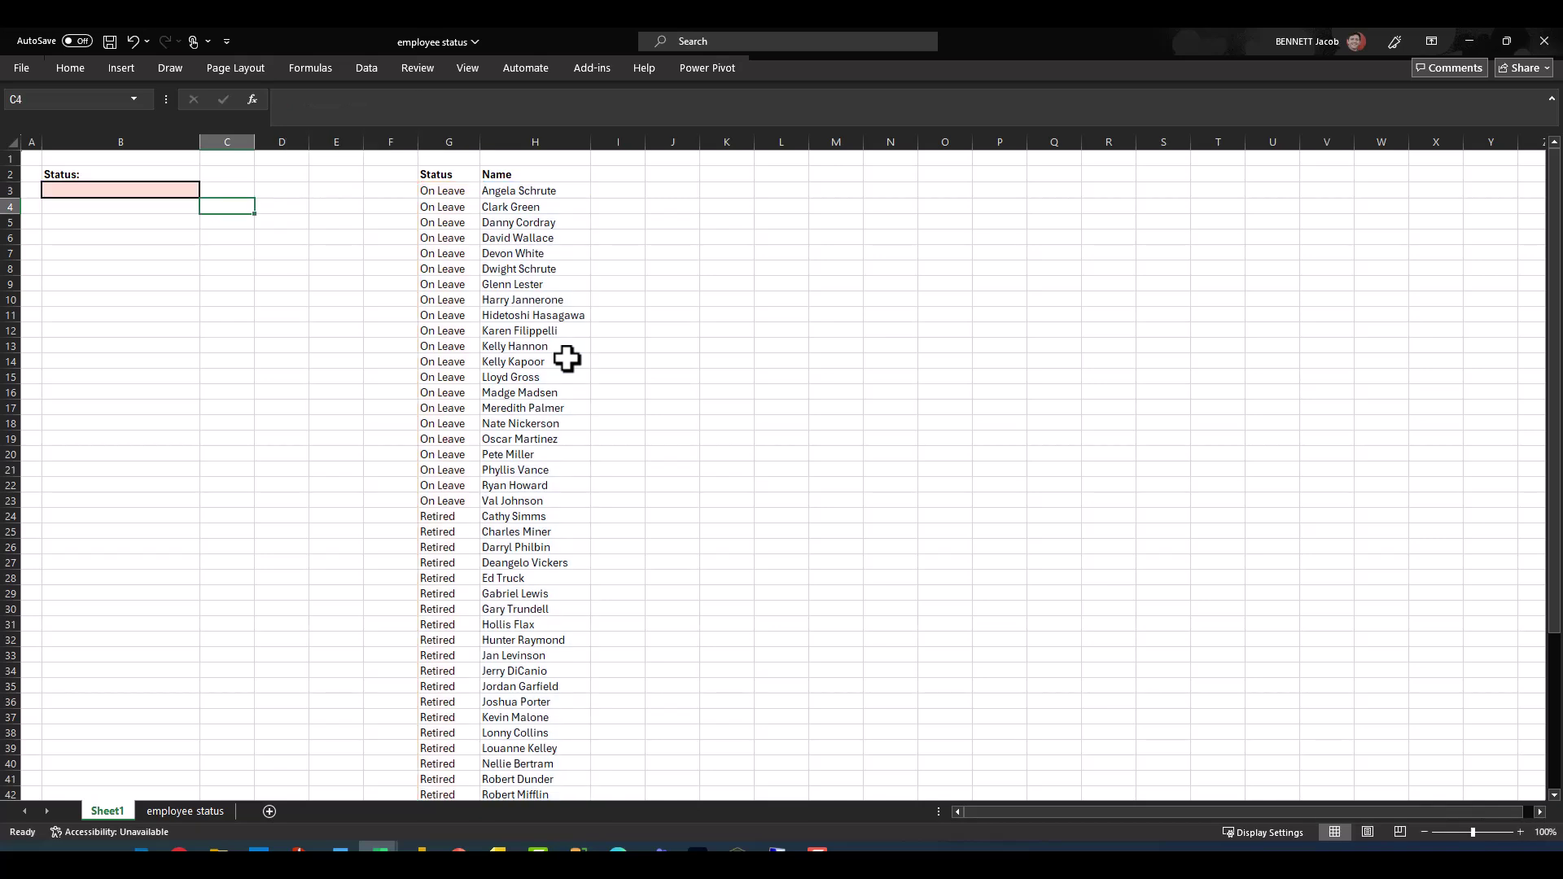
pyautogui.click(175, 192)
pyautogui.click(206, 191)
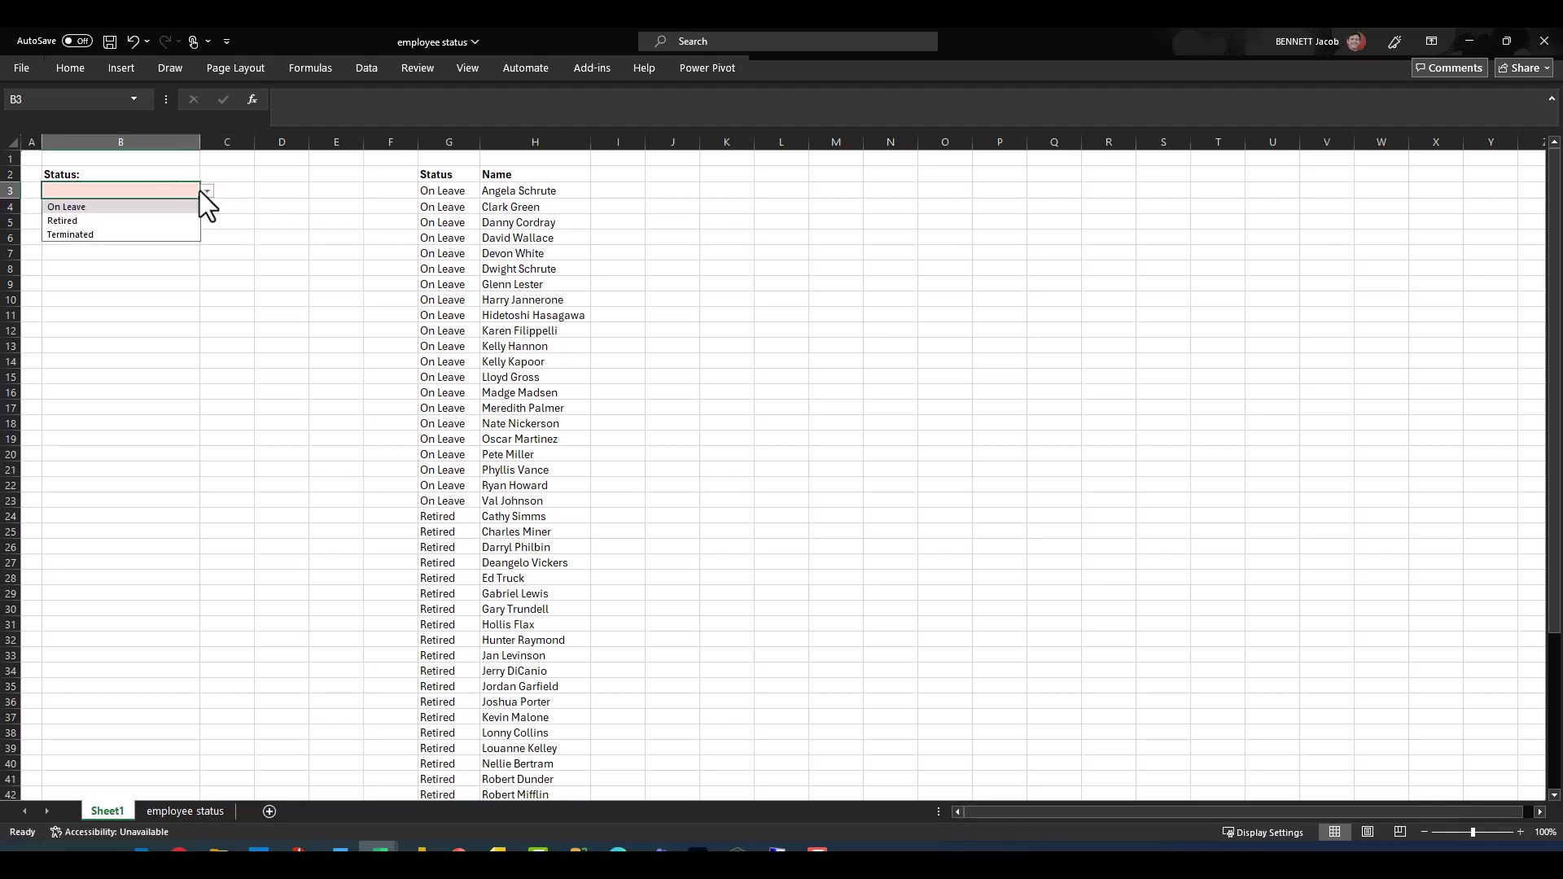
pyautogui.click(147, 207)
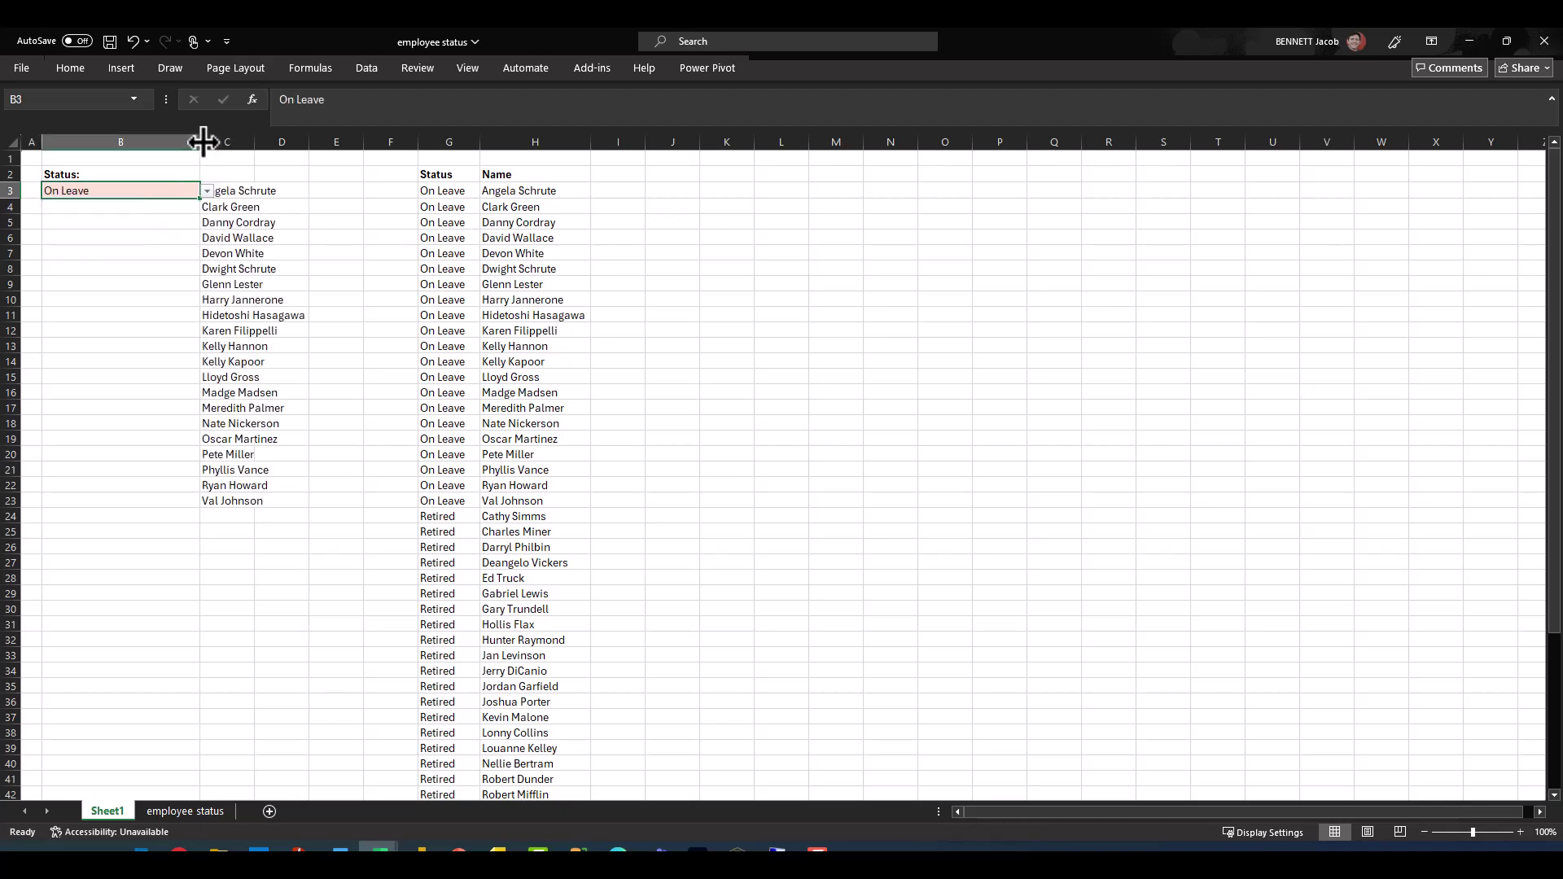
pyautogui.moveTo(201, 141); pyautogui.dragTo(239, 142)
pyautogui.click(182, 304)
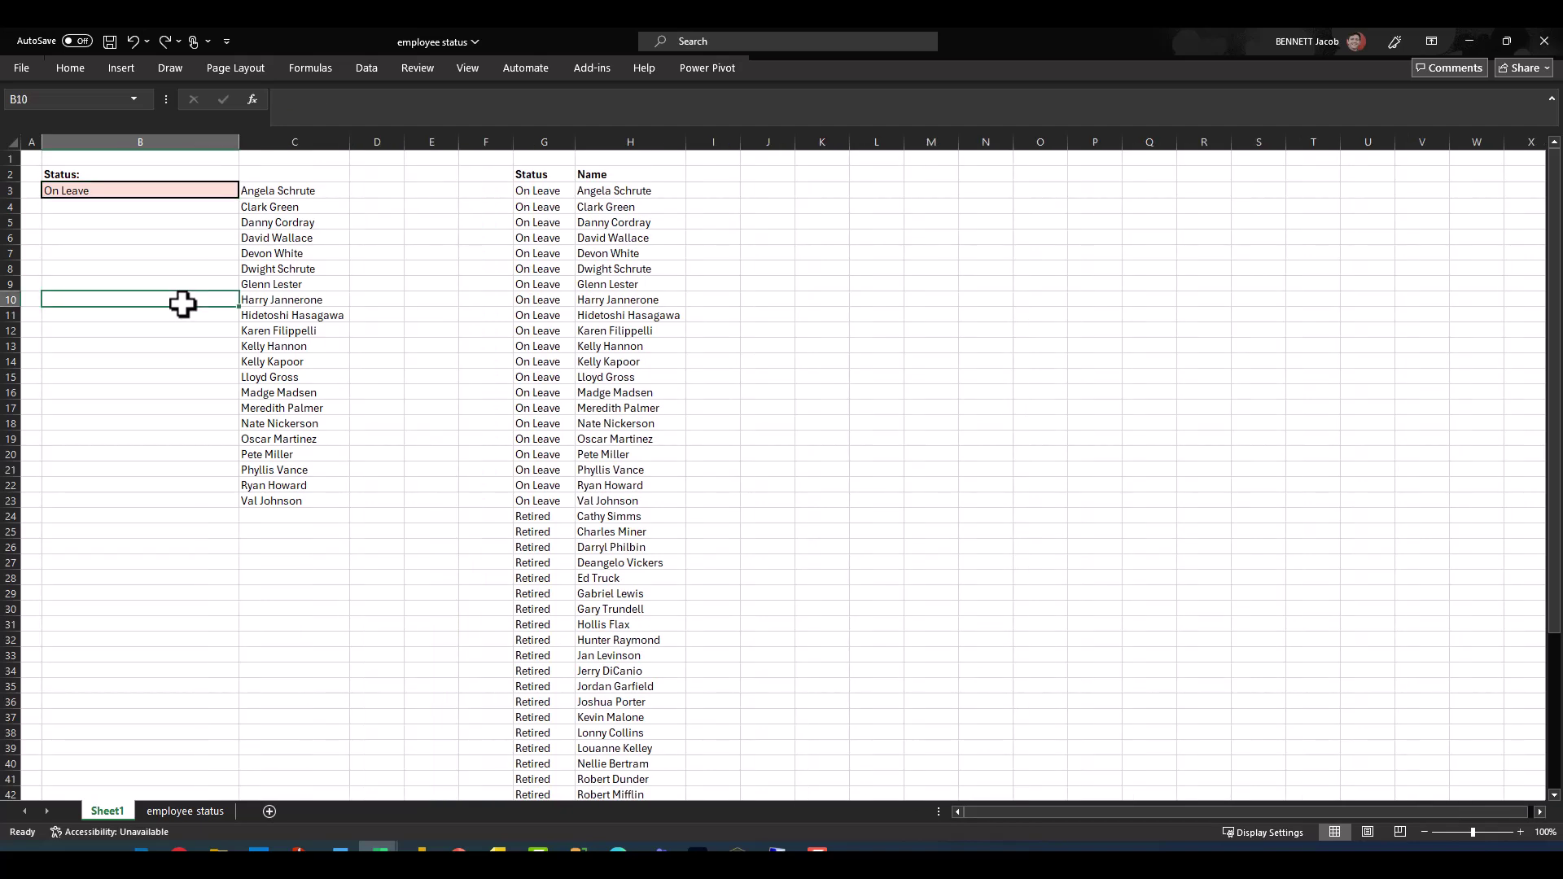
# Switch B3 to Retired, then to Terminated, to list terminated employees
pyautogui.click(178, 192)
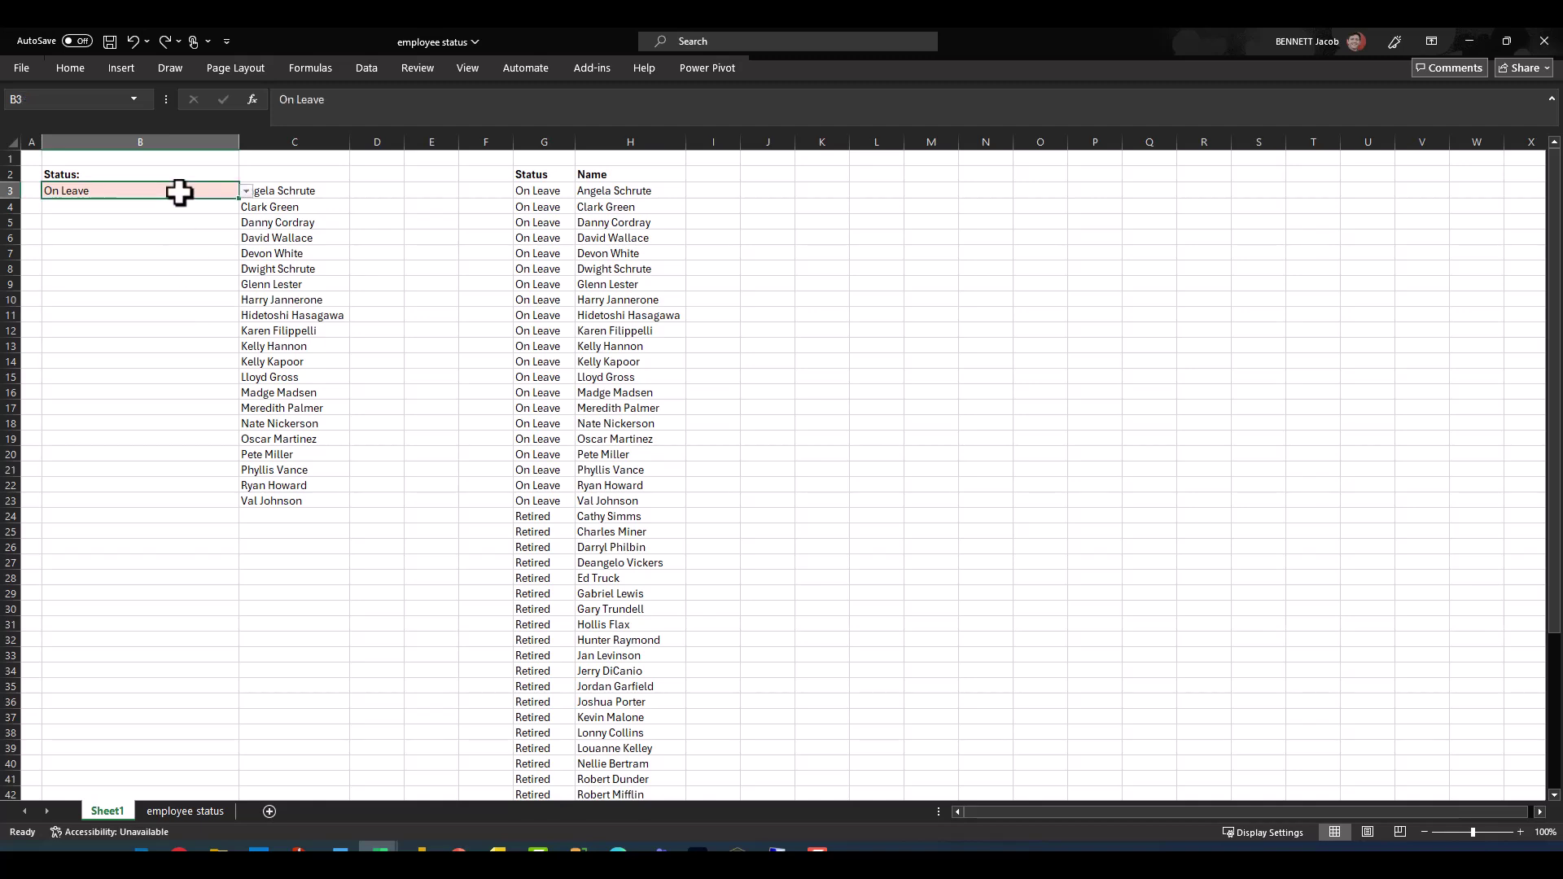
pyautogui.click(245, 192)
pyautogui.click(203, 219)
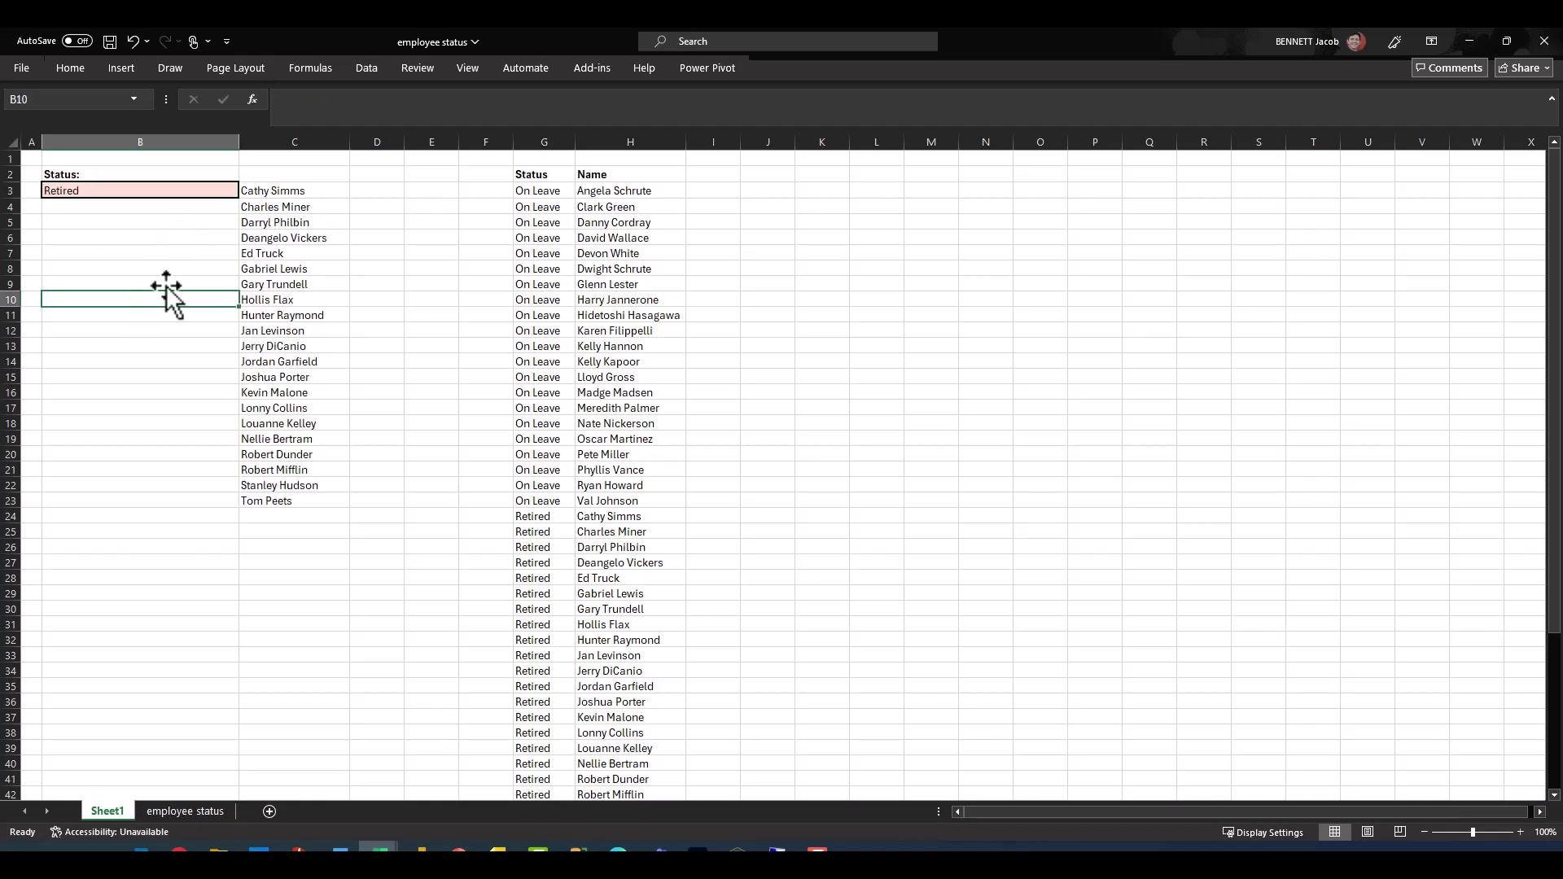
pyautogui.click(245, 191)
pyautogui.click(192, 234)
pyautogui.click(162, 280)
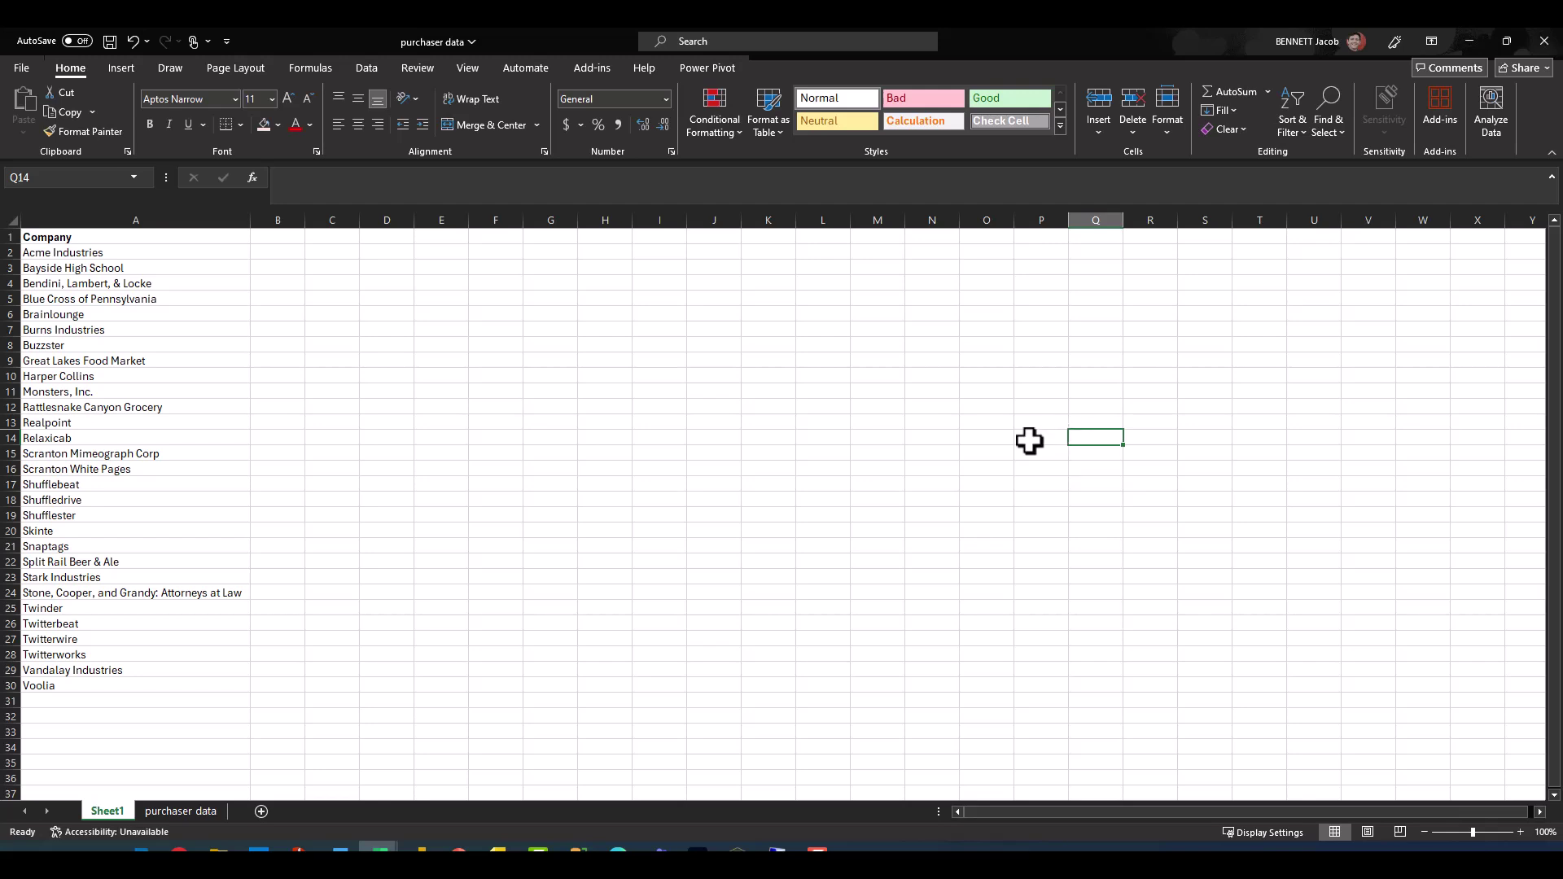
# Review the purchaser data sheet, then return to Sheet1 and select B2
pyautogui.click(181, 811)
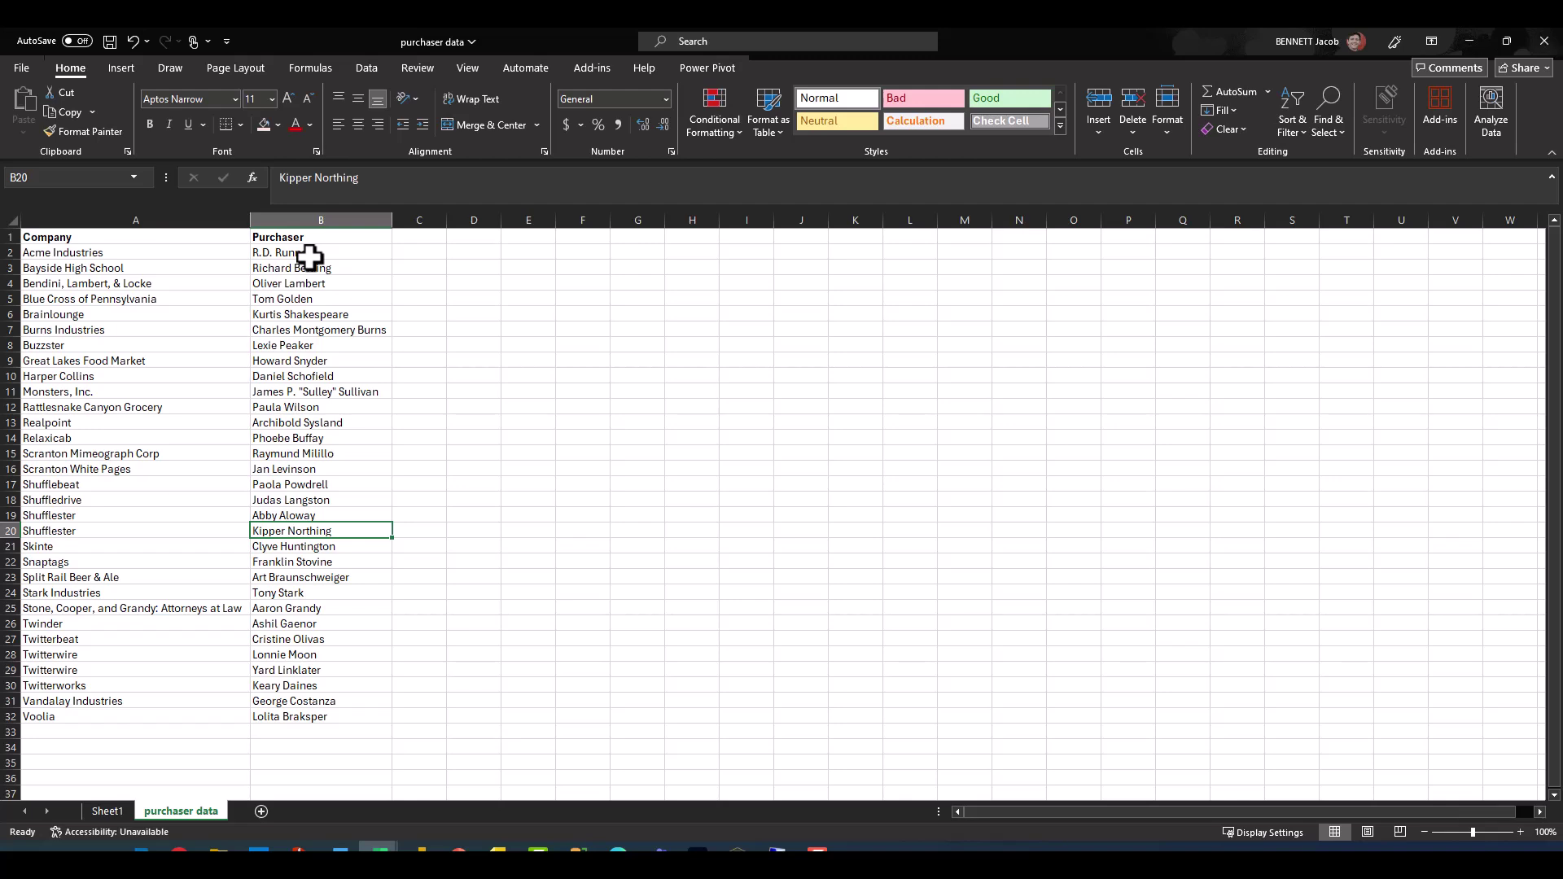
pyautogui.hotkey('ctrl', 'pageup')
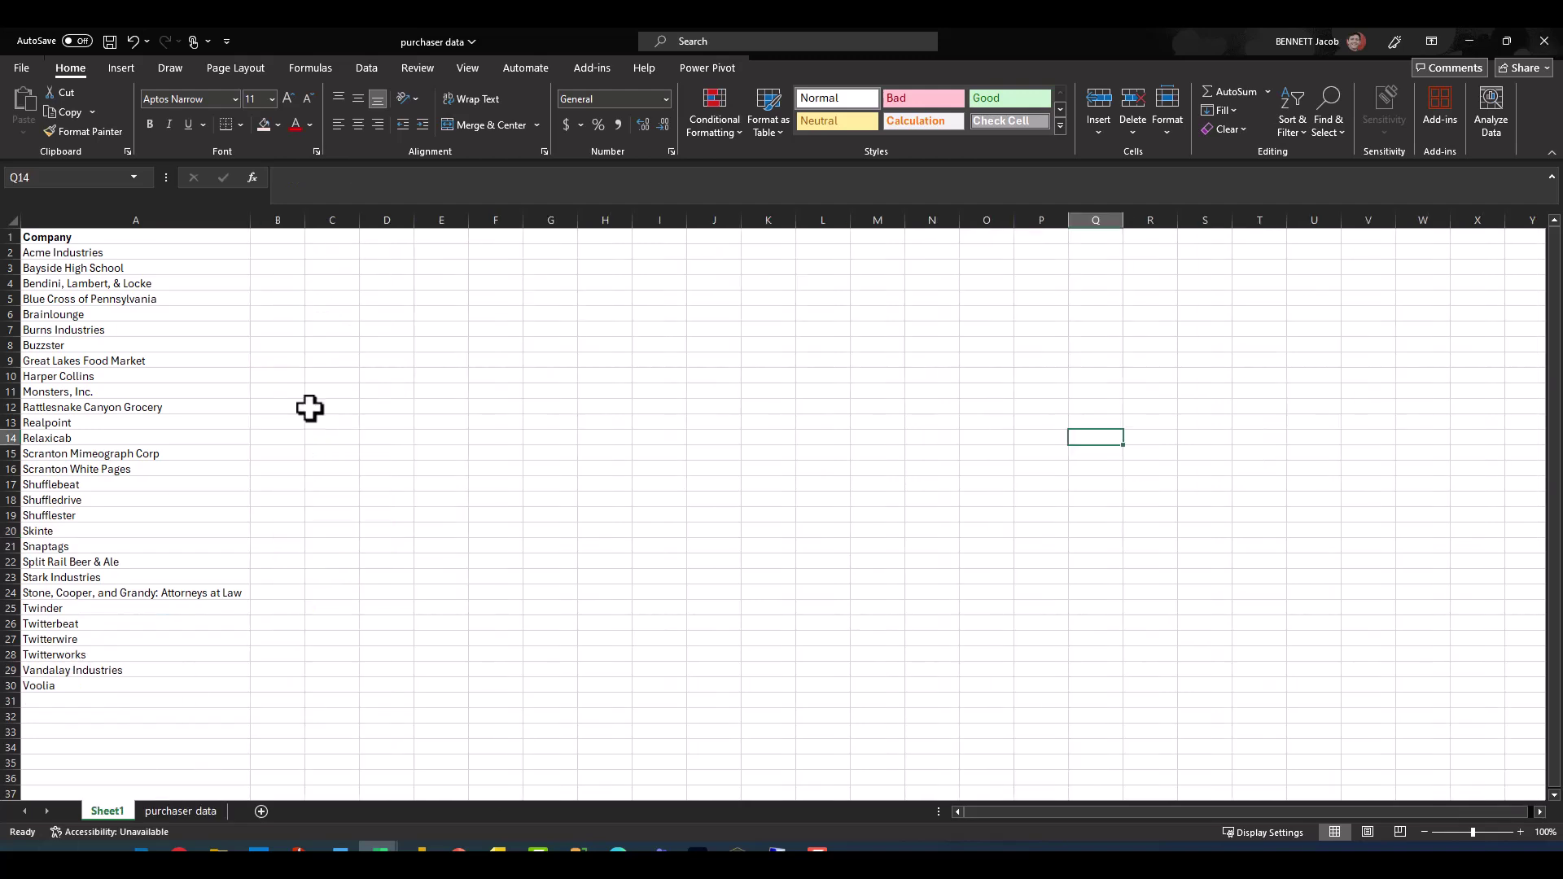
pyautogui.click(275, 255)
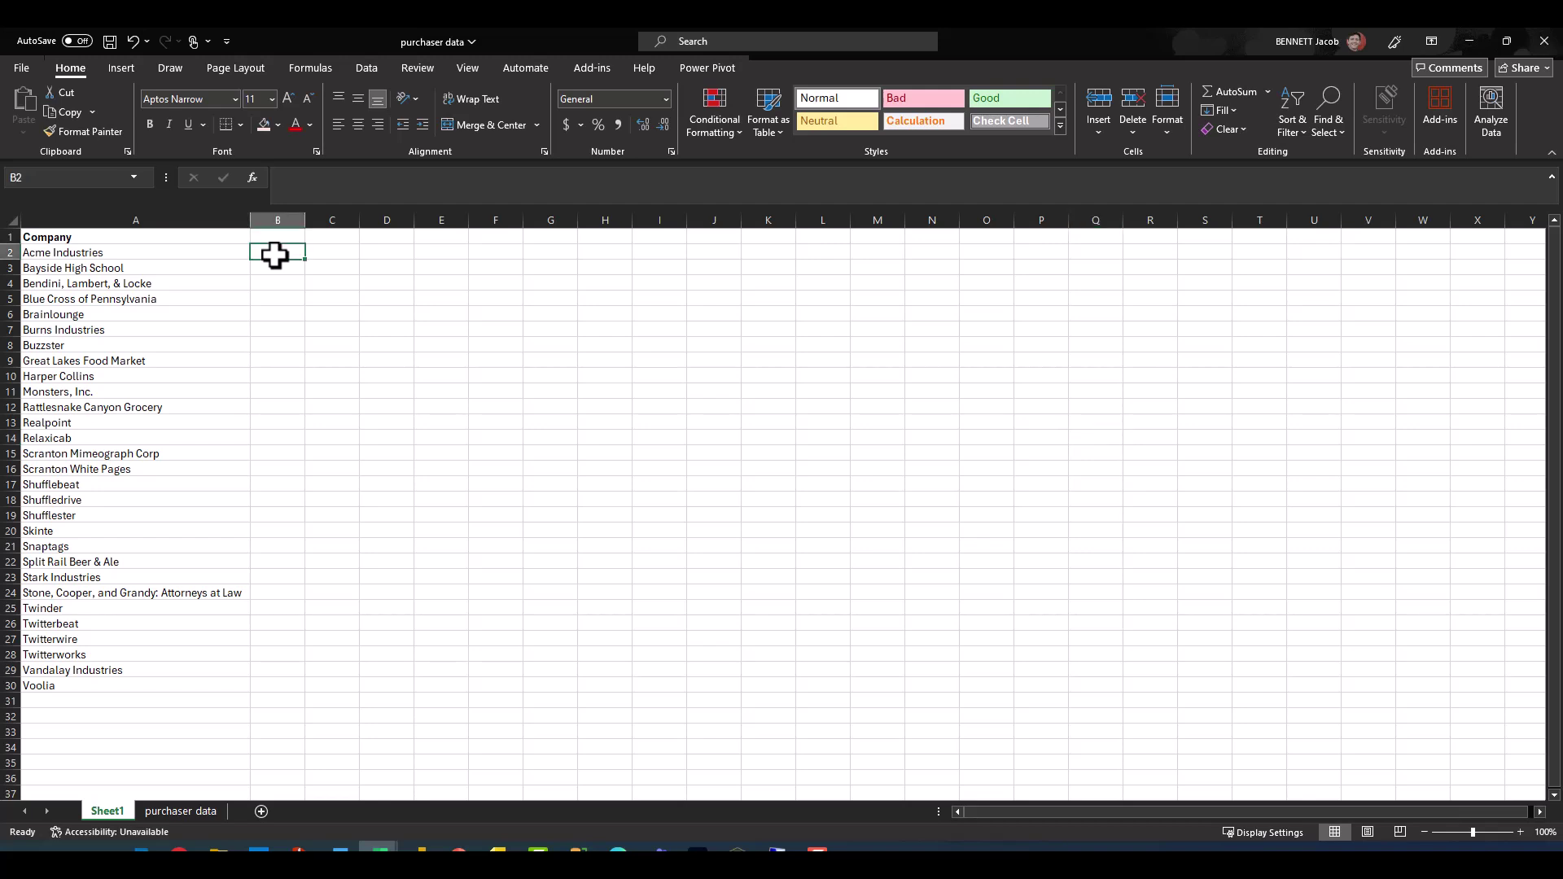
# Enter =VLOOKUP(A2,'purchaser data'!A:B,2,FALSE) in B2
pyautogui.write('=vlookuop')
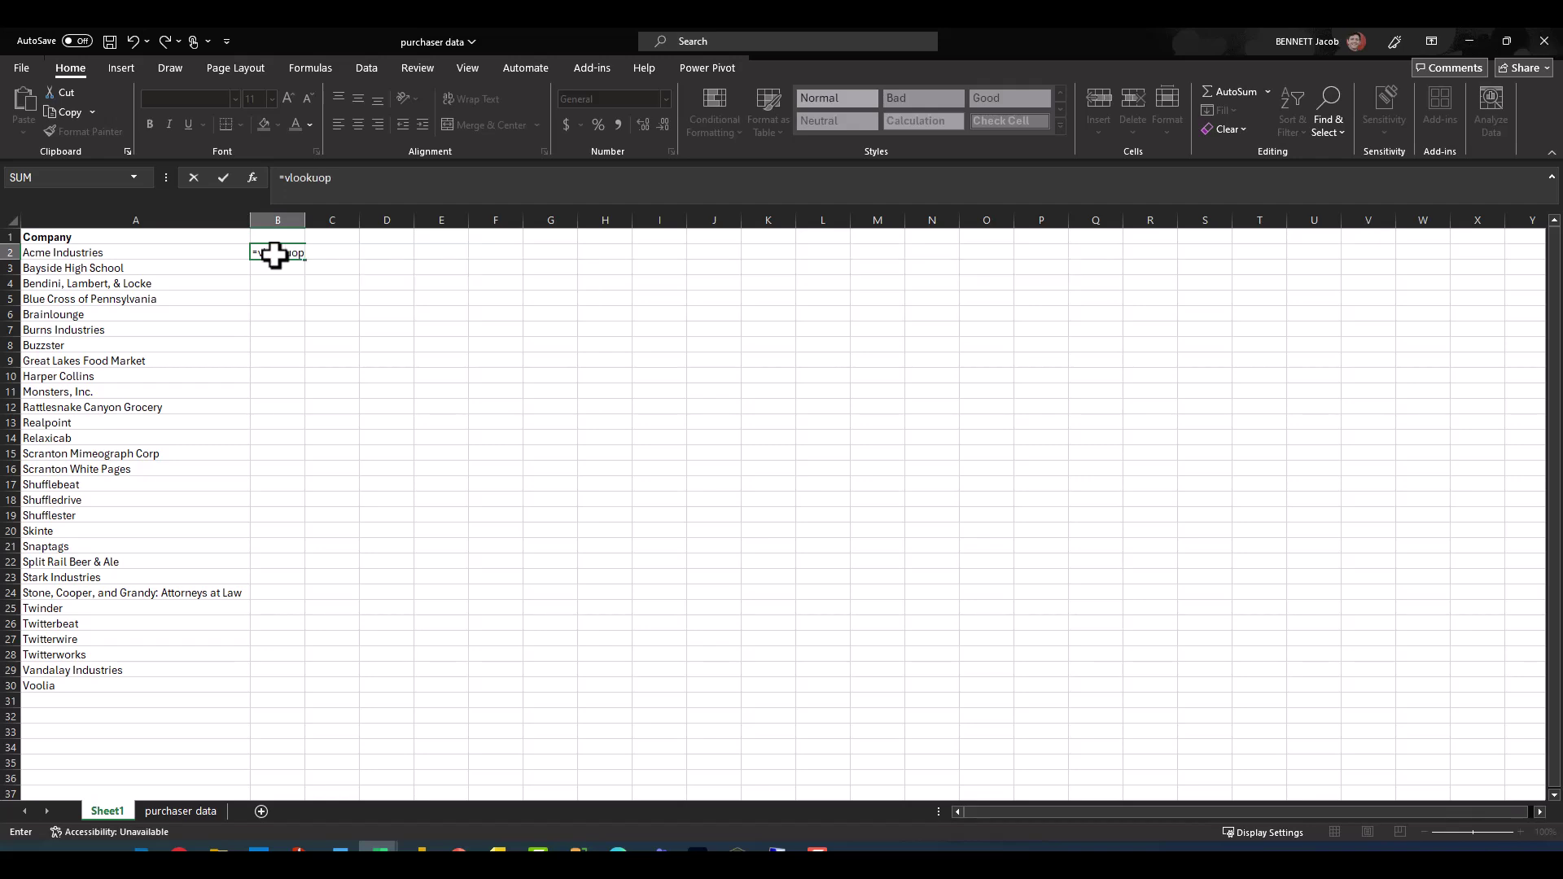
pyautogui.press('BackSpace')
pyautogui.write('p(')
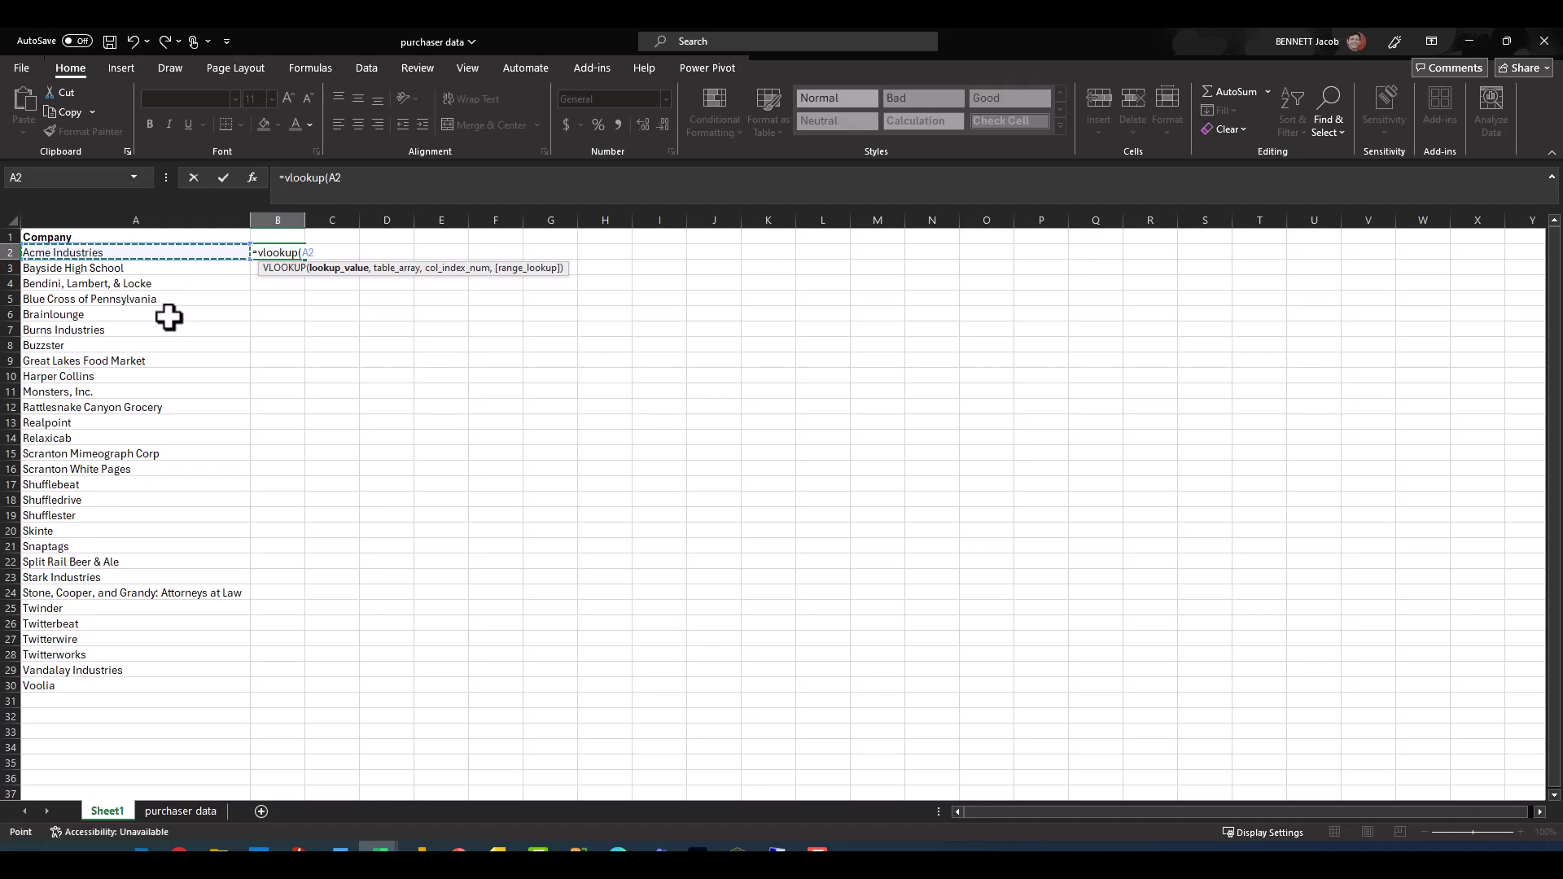
pyautogui.write(',')
pyautogui.click(181, 811)
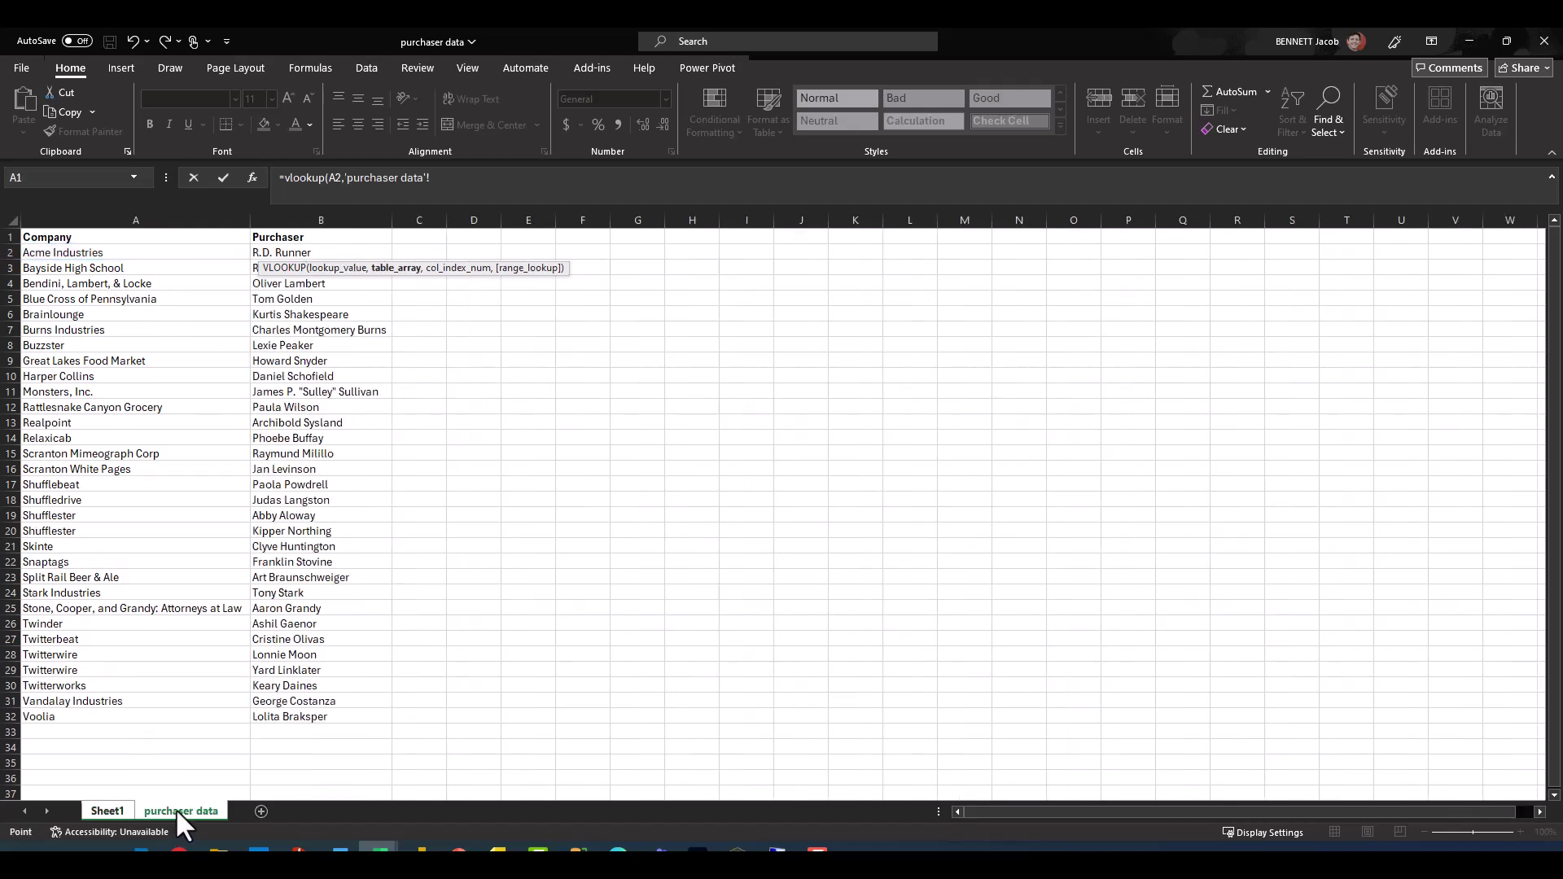
pyautogui.moveTo(155, 219); pyautogui.dragTo(350, 216)
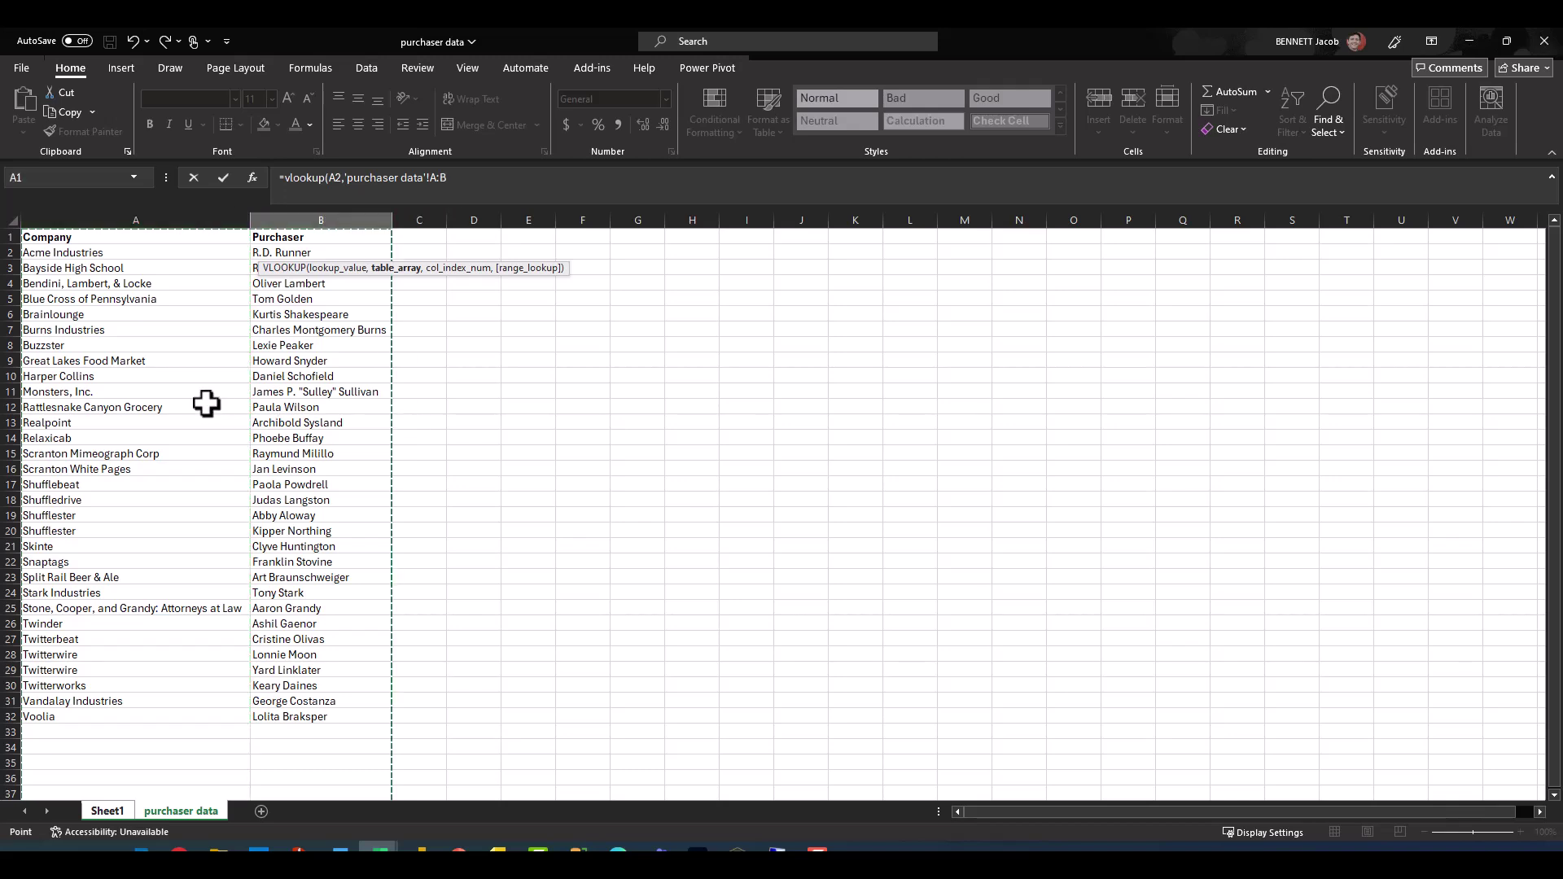
pyautogui.write(',')
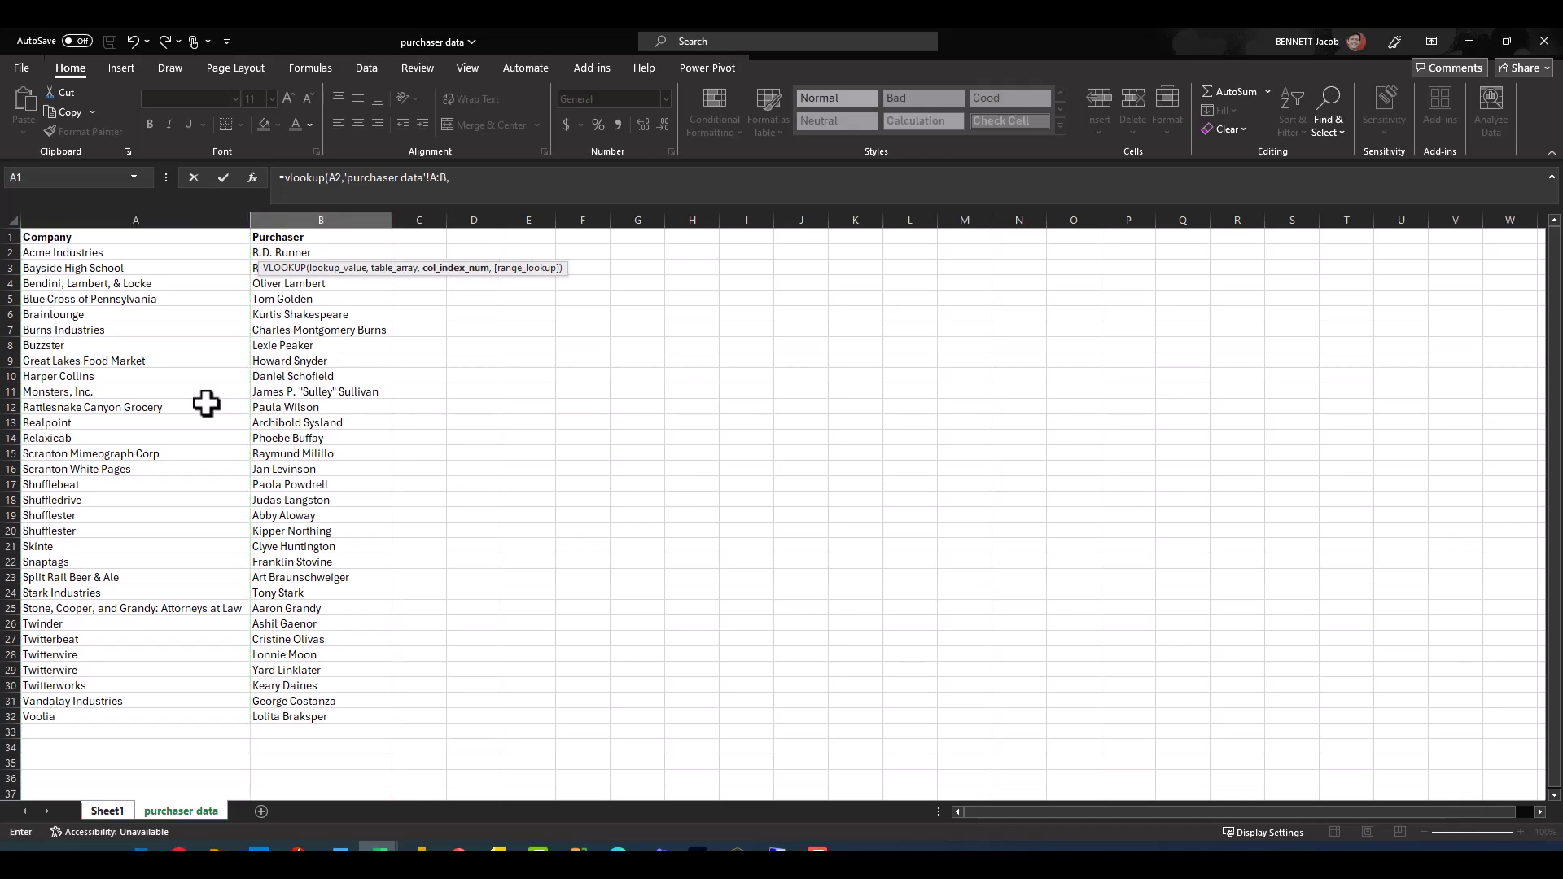
pyautogui.write('2,false')
pyautogui.press('Return')
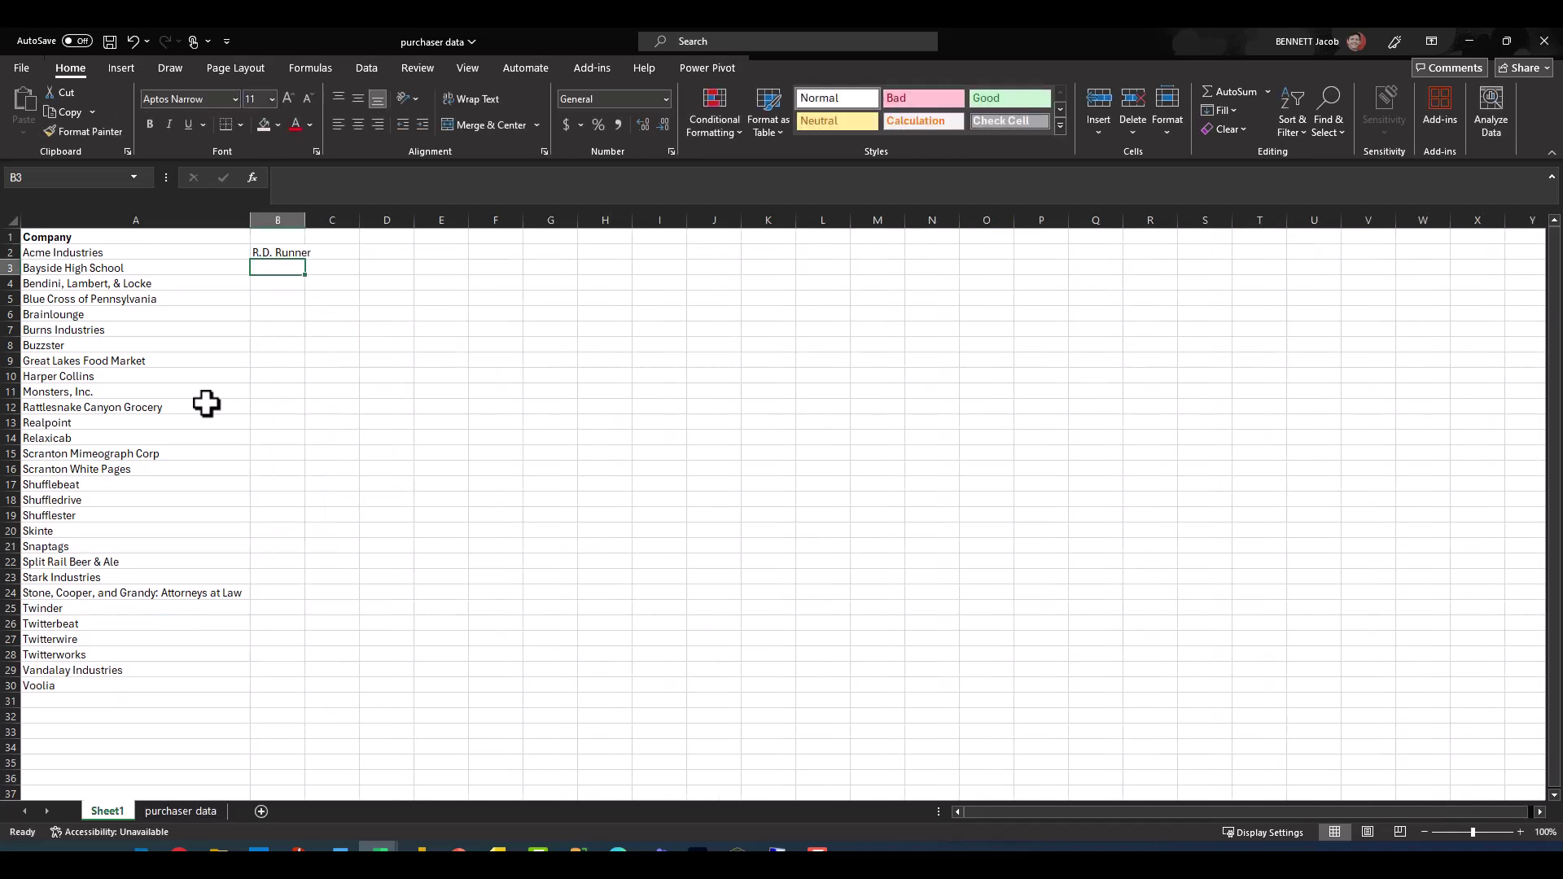
# Fill the purchaser lookup down to B30 and autofit column B
pyautogui.click(290, 252)
pyautogui.moveTo(307, 260); pyautogui.dragTo(310, 694)
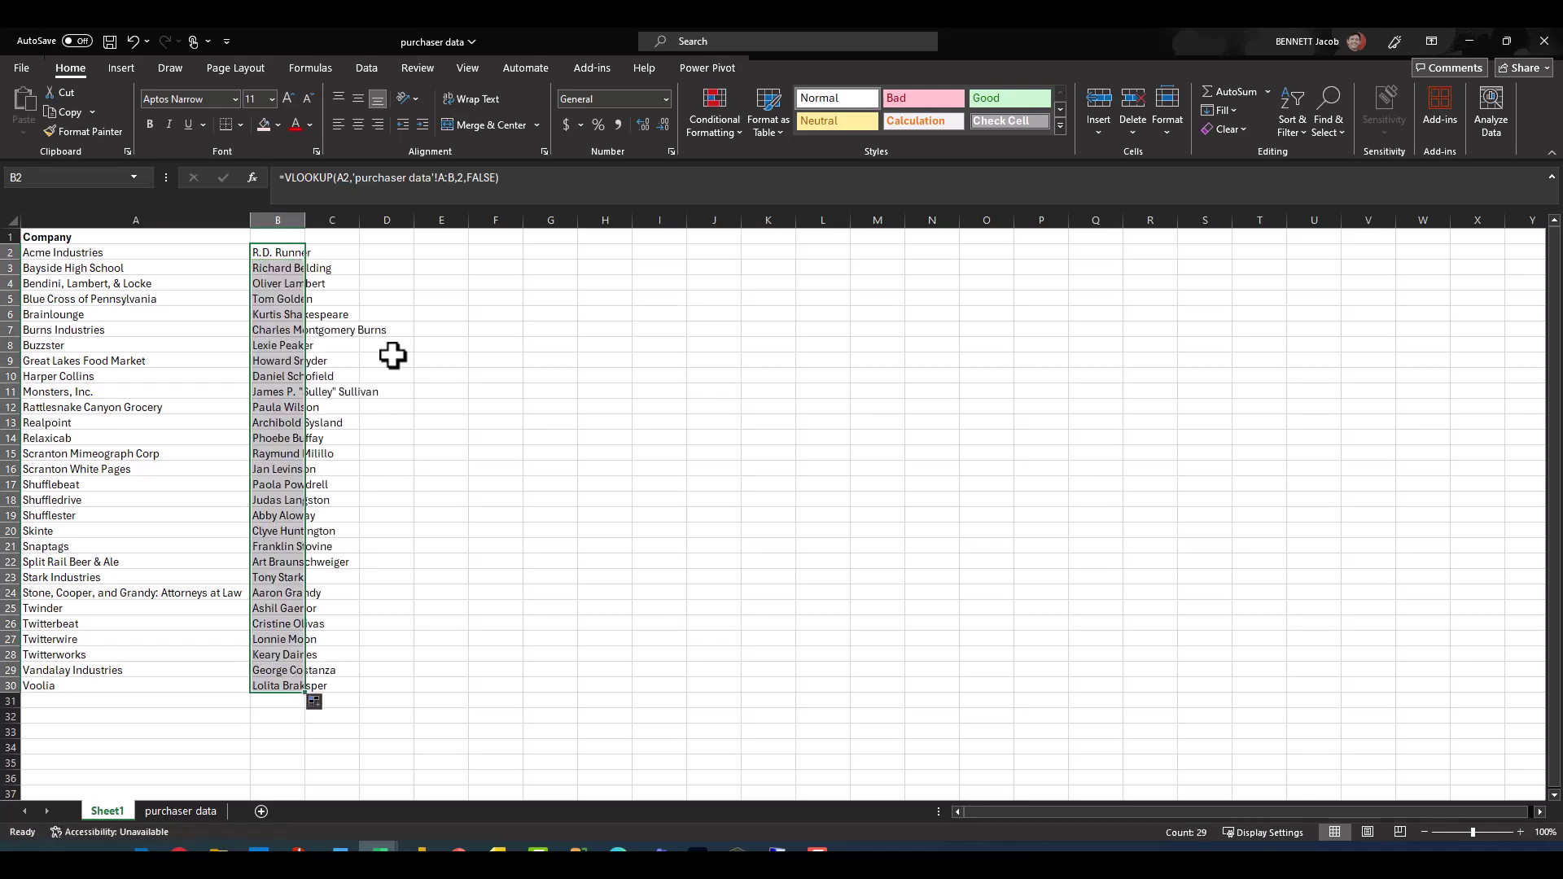
pyautogui.doubleClick(305, 220)
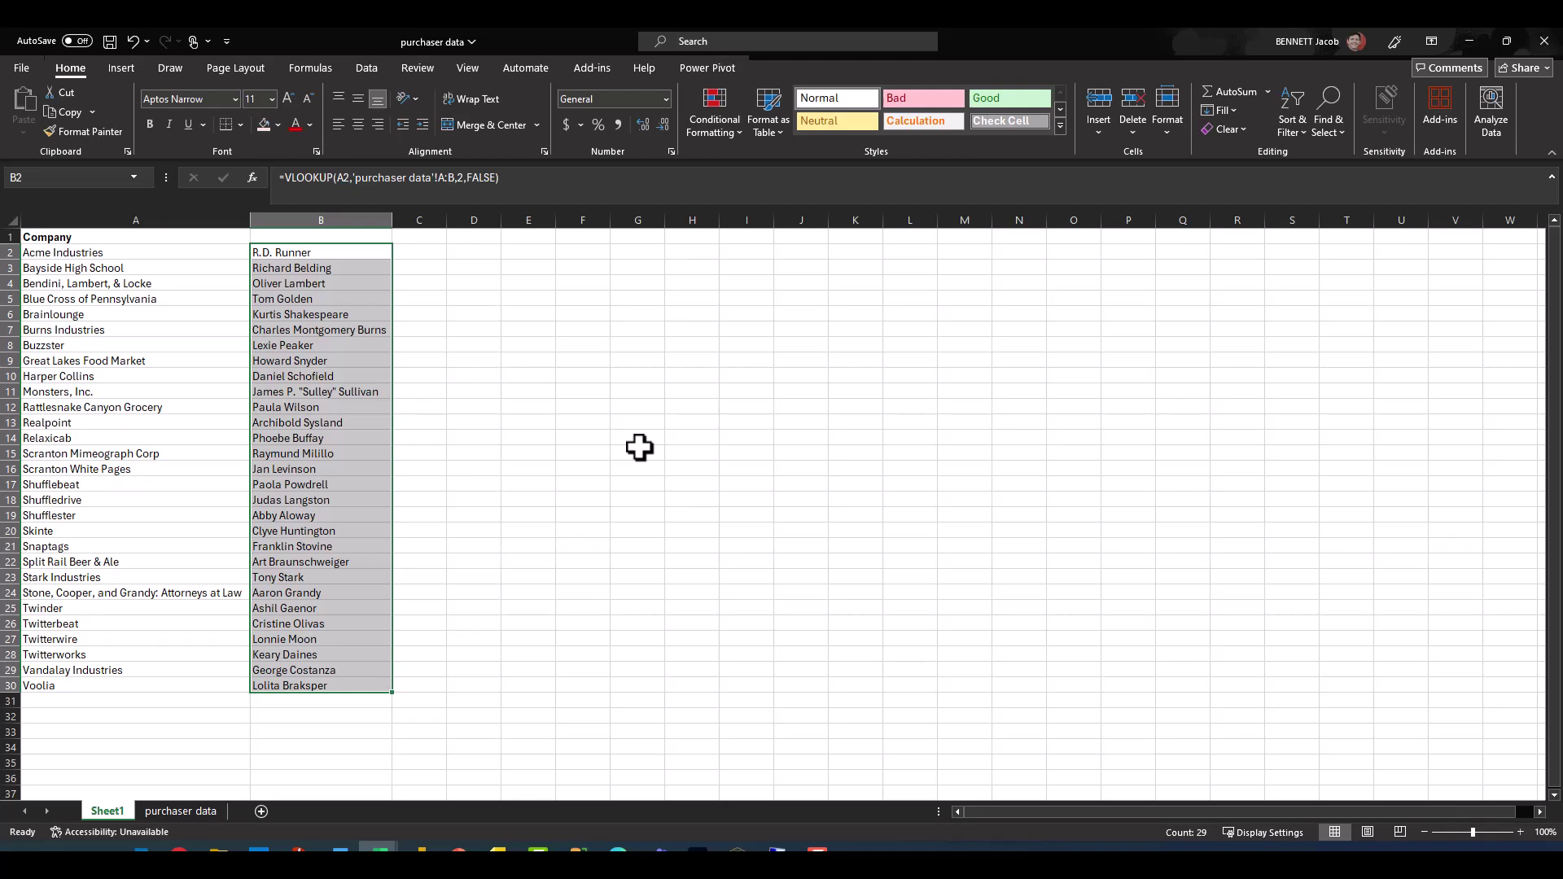
pyautogui.click(438, 256)
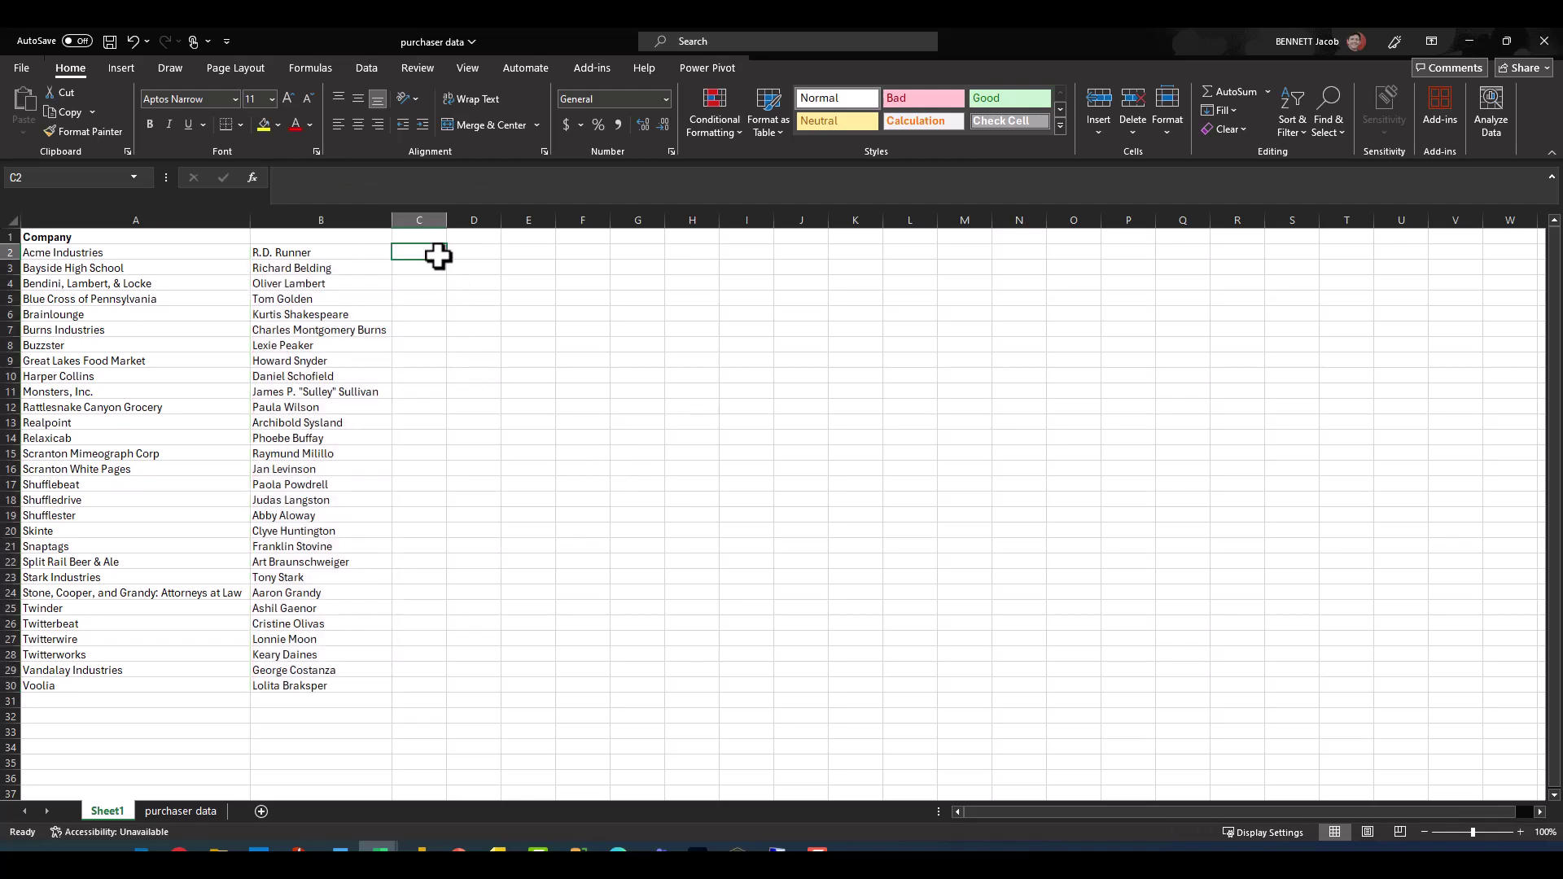
# Enter =COUNTIFS('purchaser data'!A:A,Sheet1!A2) in C2
pyautogui.write('=counti')
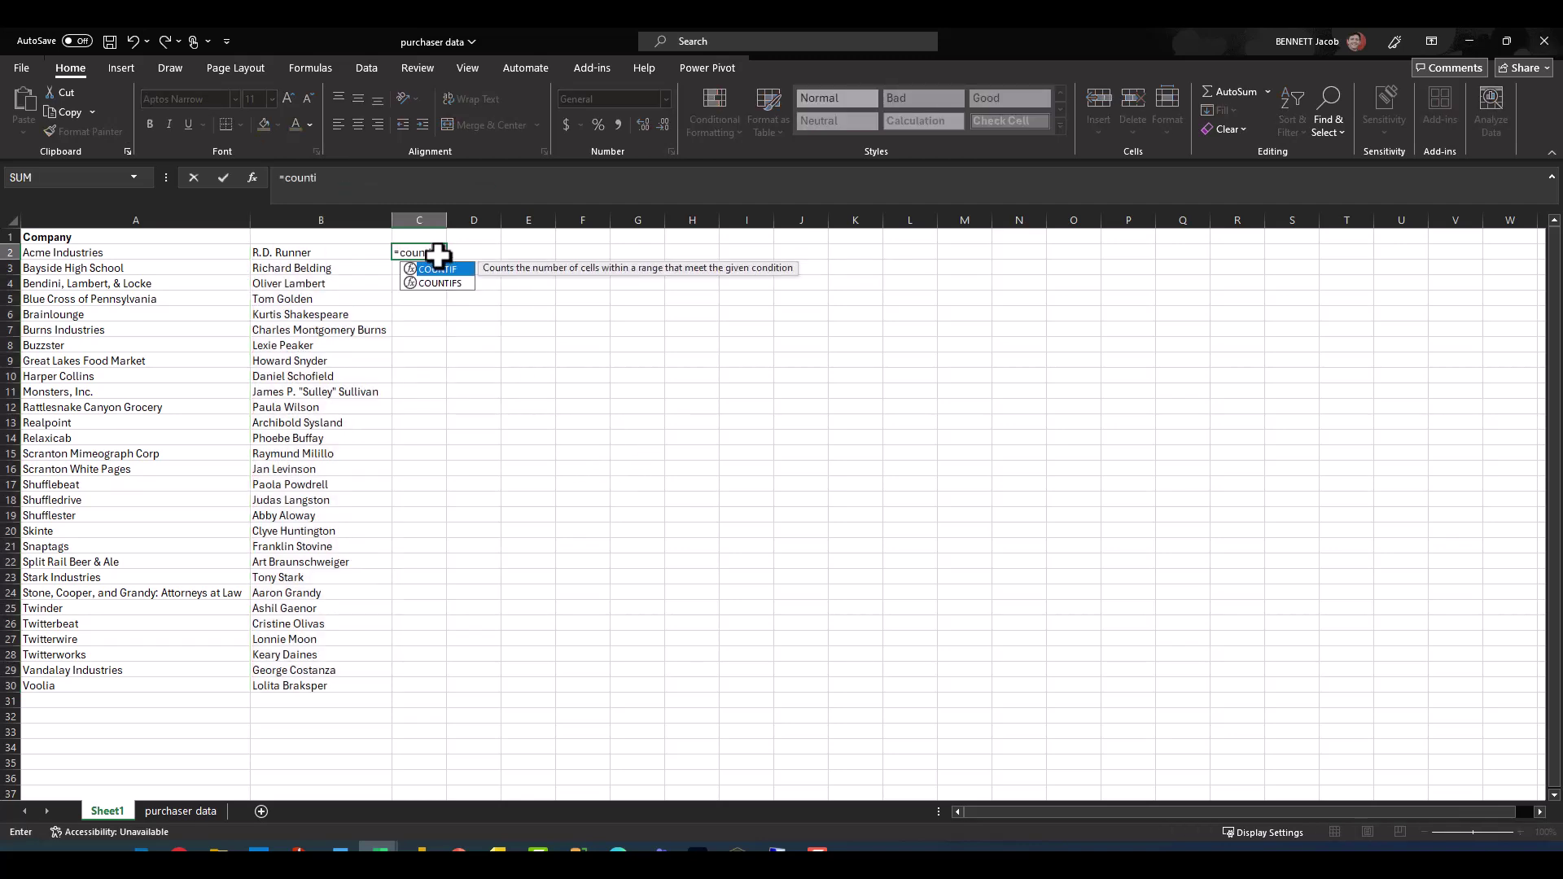
pyautogui.press('Down')
pyautogui.press('Tab')
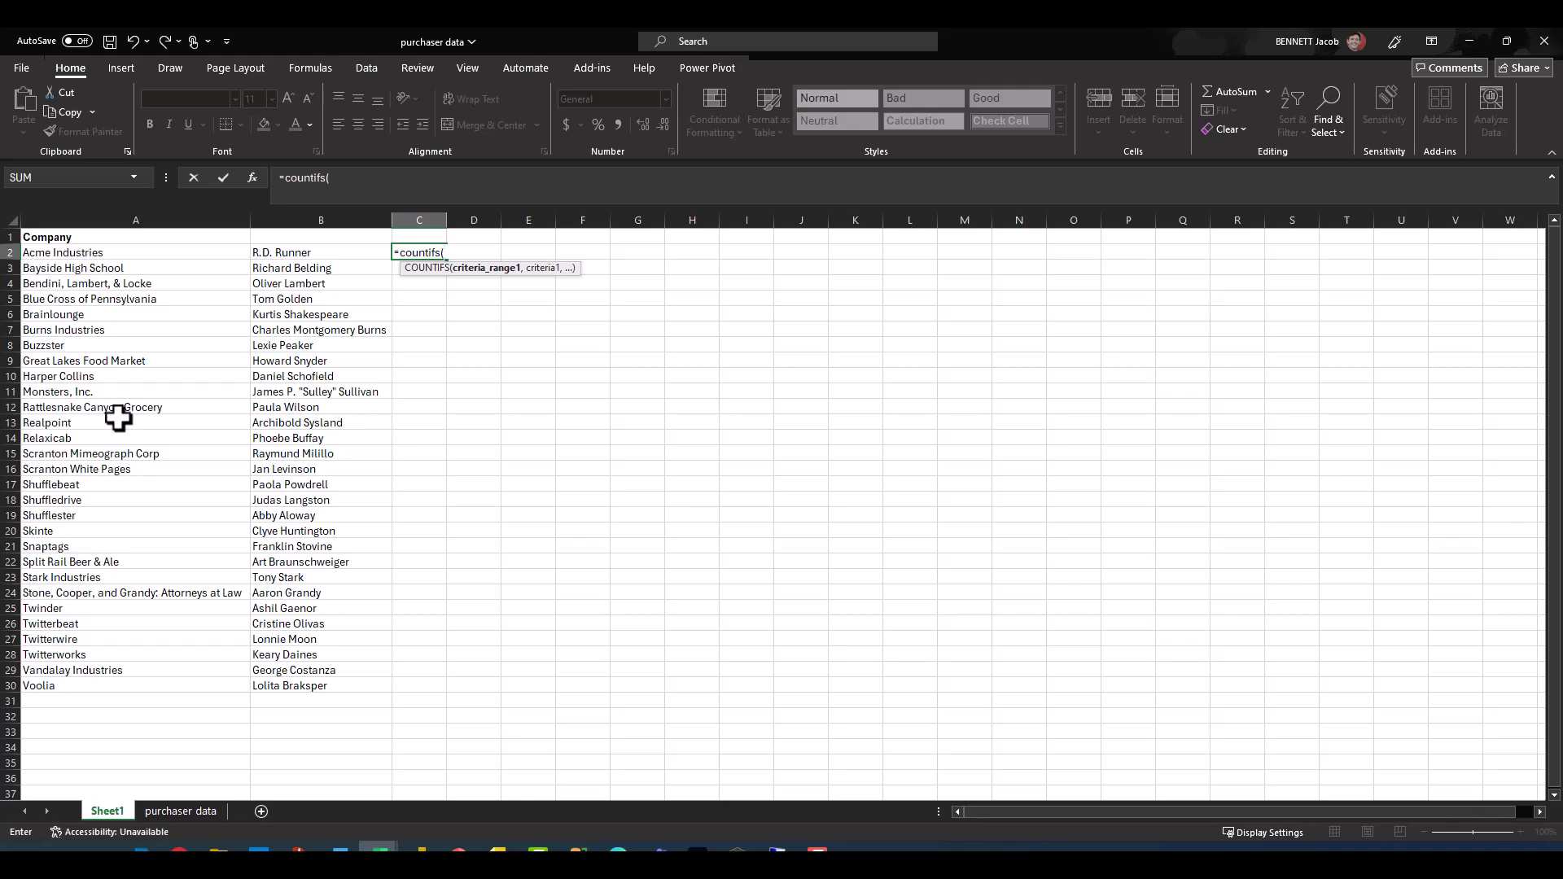
pyautogui.click(173, 810)
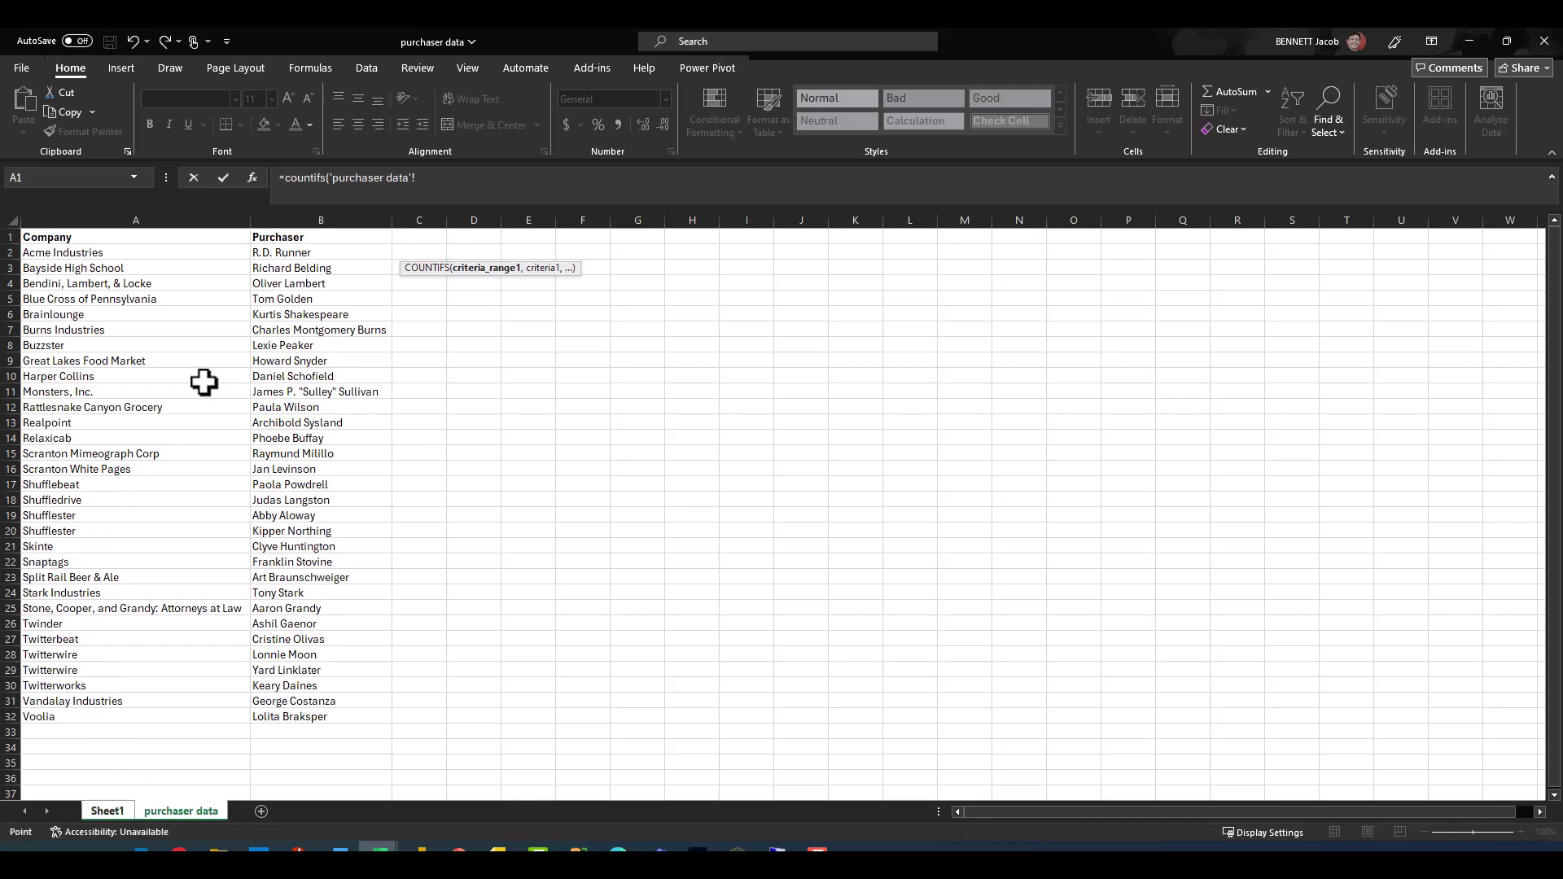
pyautogui.click(93, 221)
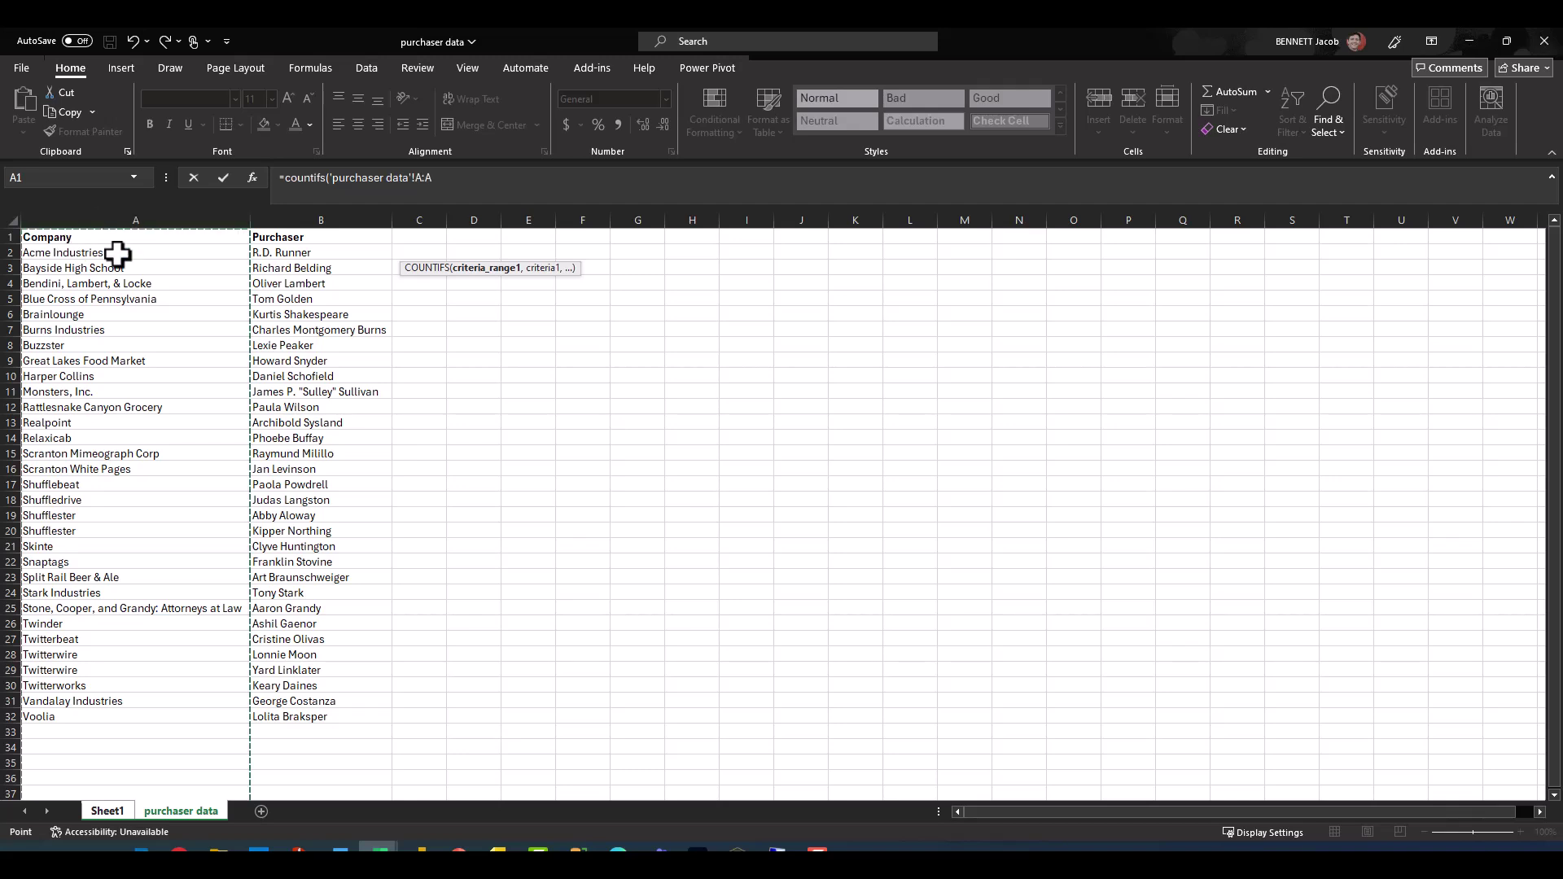
pyautogui.write(',')
pyautogui.click(99, 811)
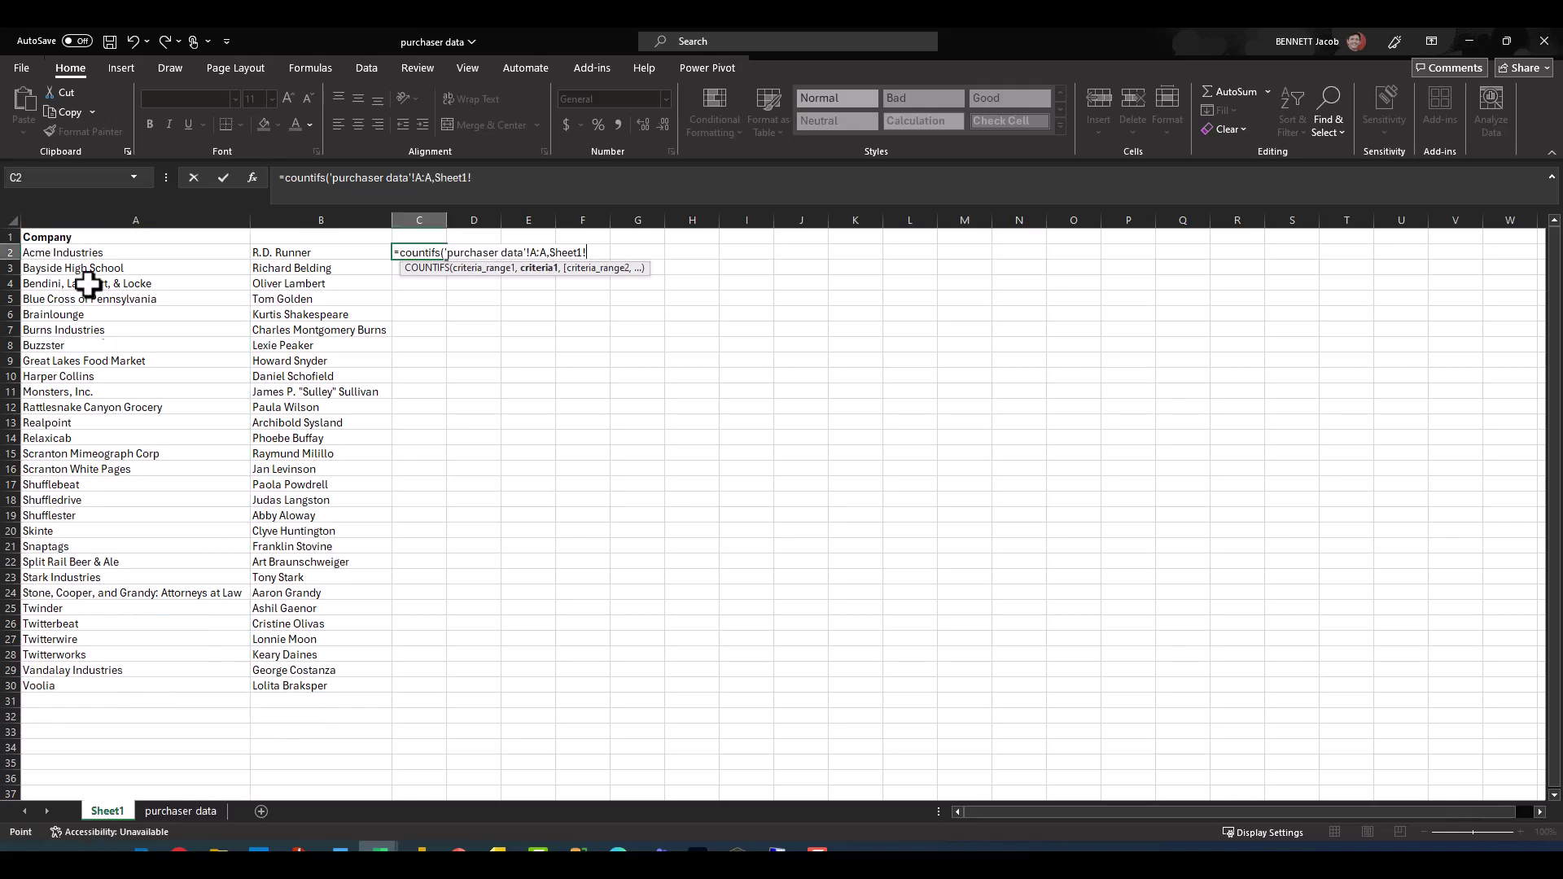
pyautogui.click(87, 253)
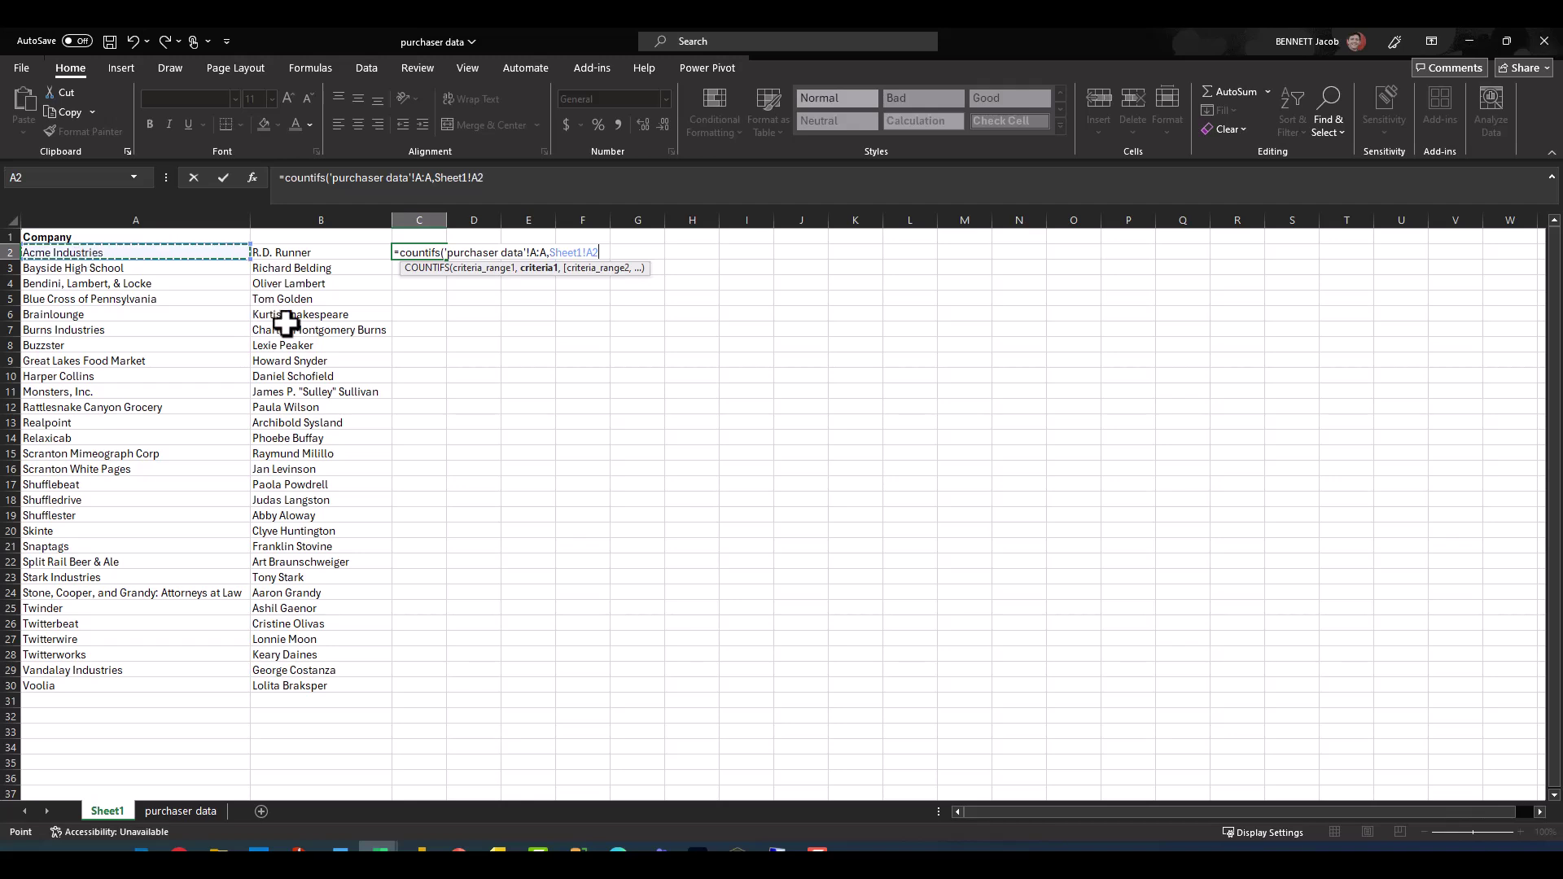
pyautogui.press('Return')
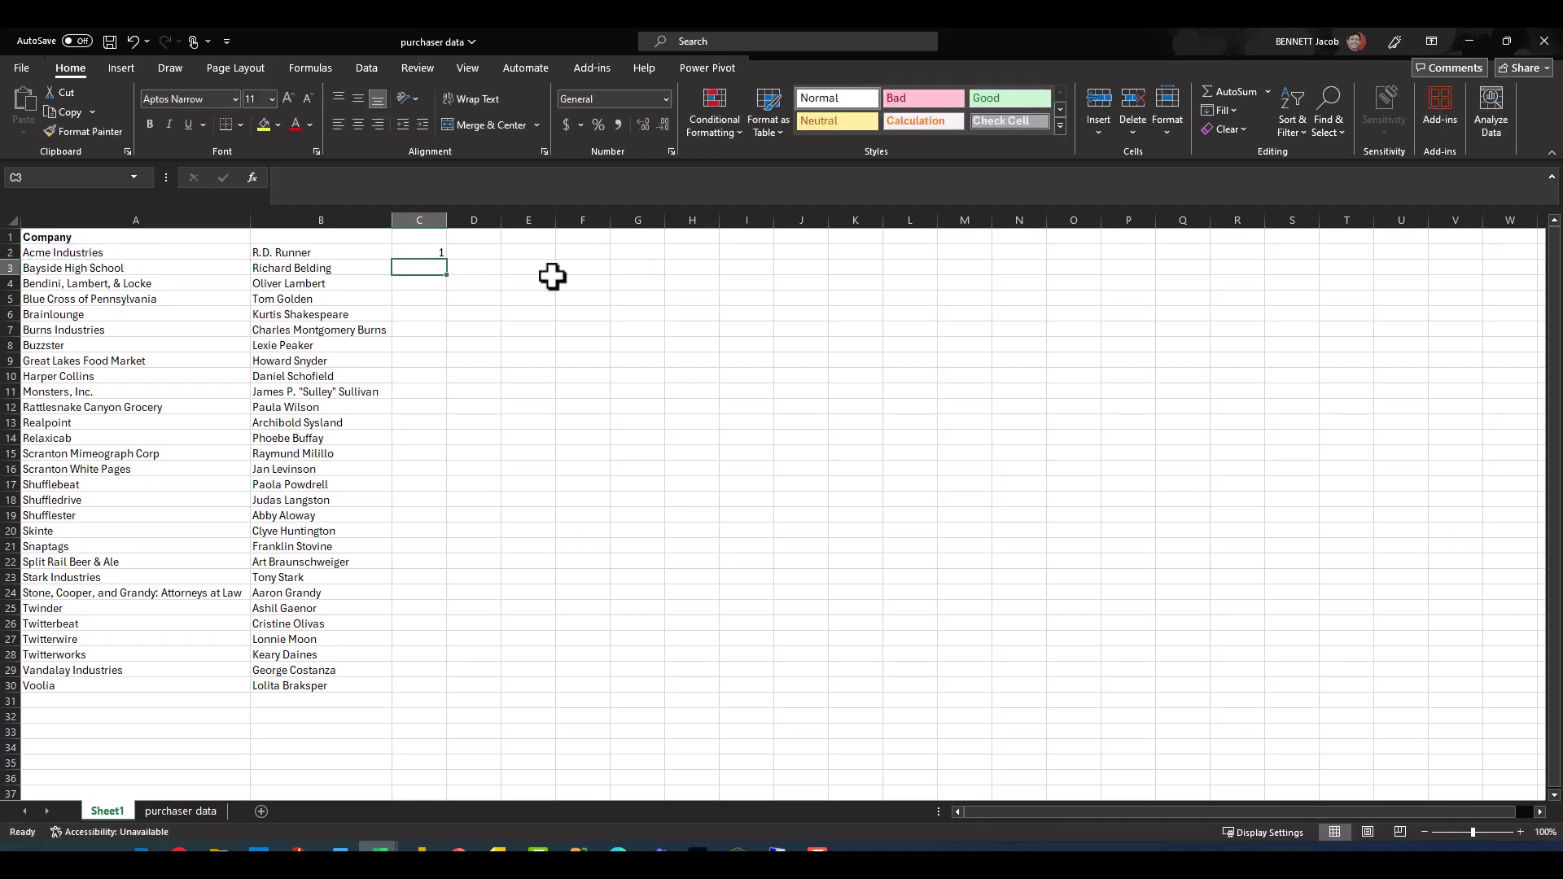
# Fill the count down the list and shade the Shufflester and Twitterwire rows yellow
pyautogui.click(419, 252)
pyautogui.doubleClick(446, 260)
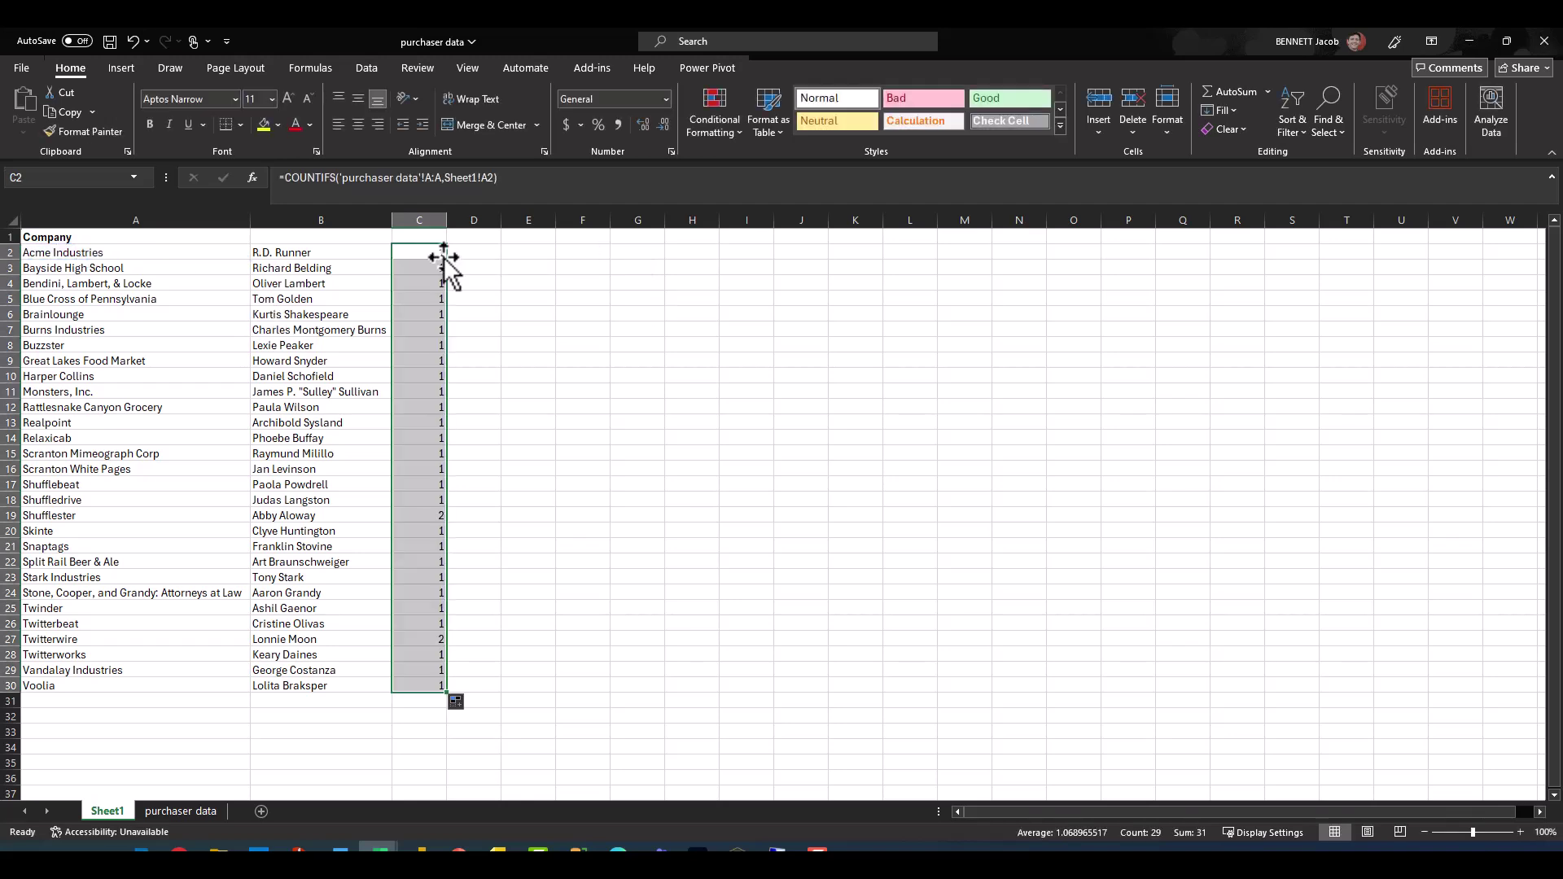
pyautogui.click(11, 515)
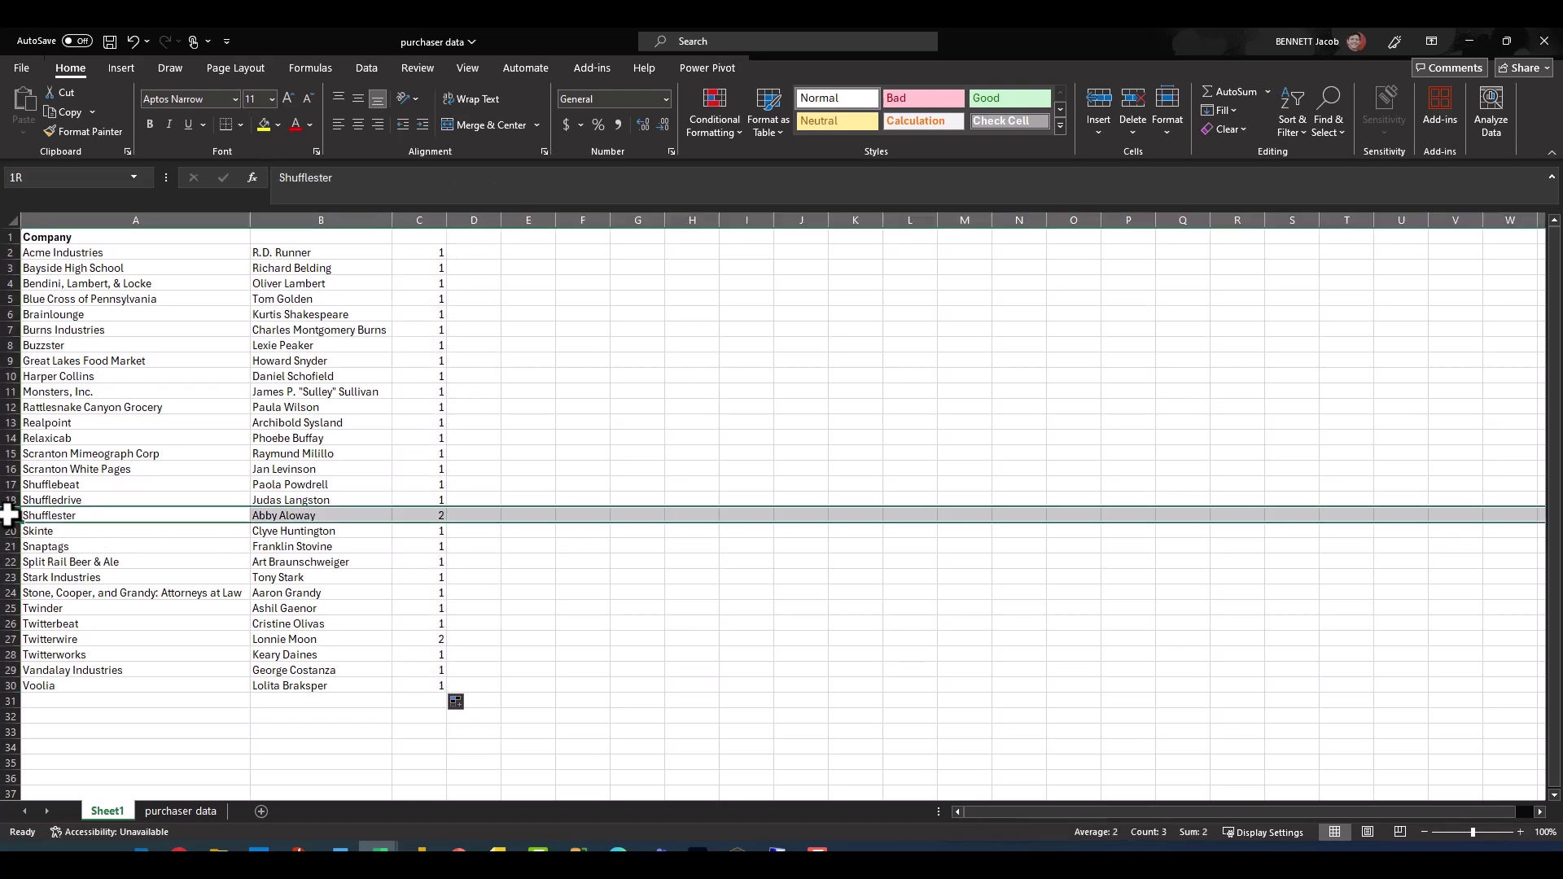
pyautogui.keyDown('ctrl'); pyautogui.click(11, 639); pyautogui.keyUp('ctrl')
pyautogui.click(263, 124)
pyautogui.click(505, 409)
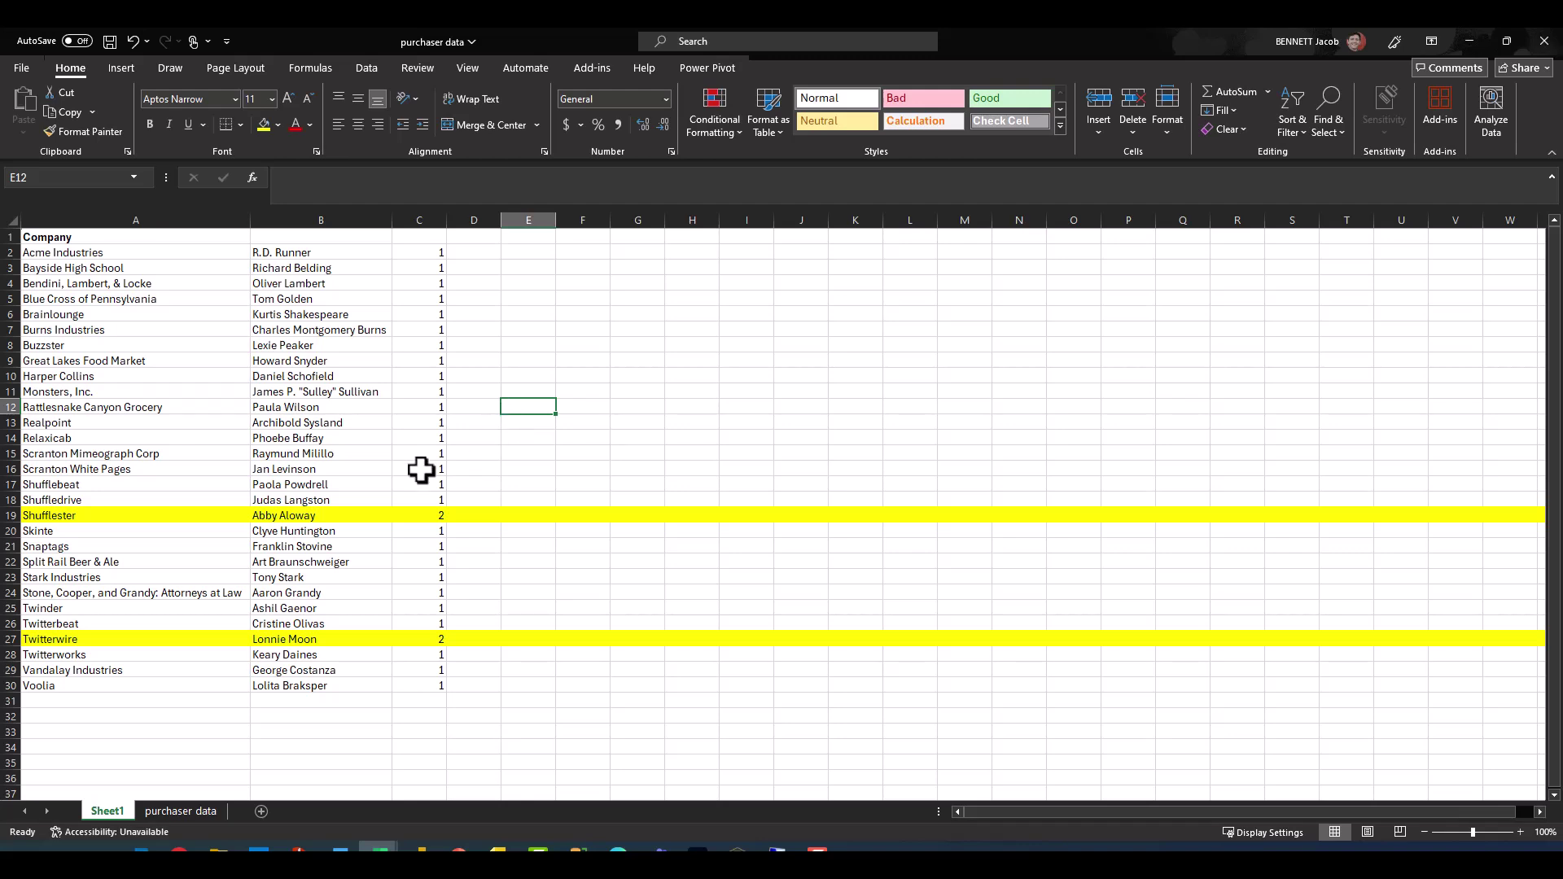
pyautogui.click(321, 514)
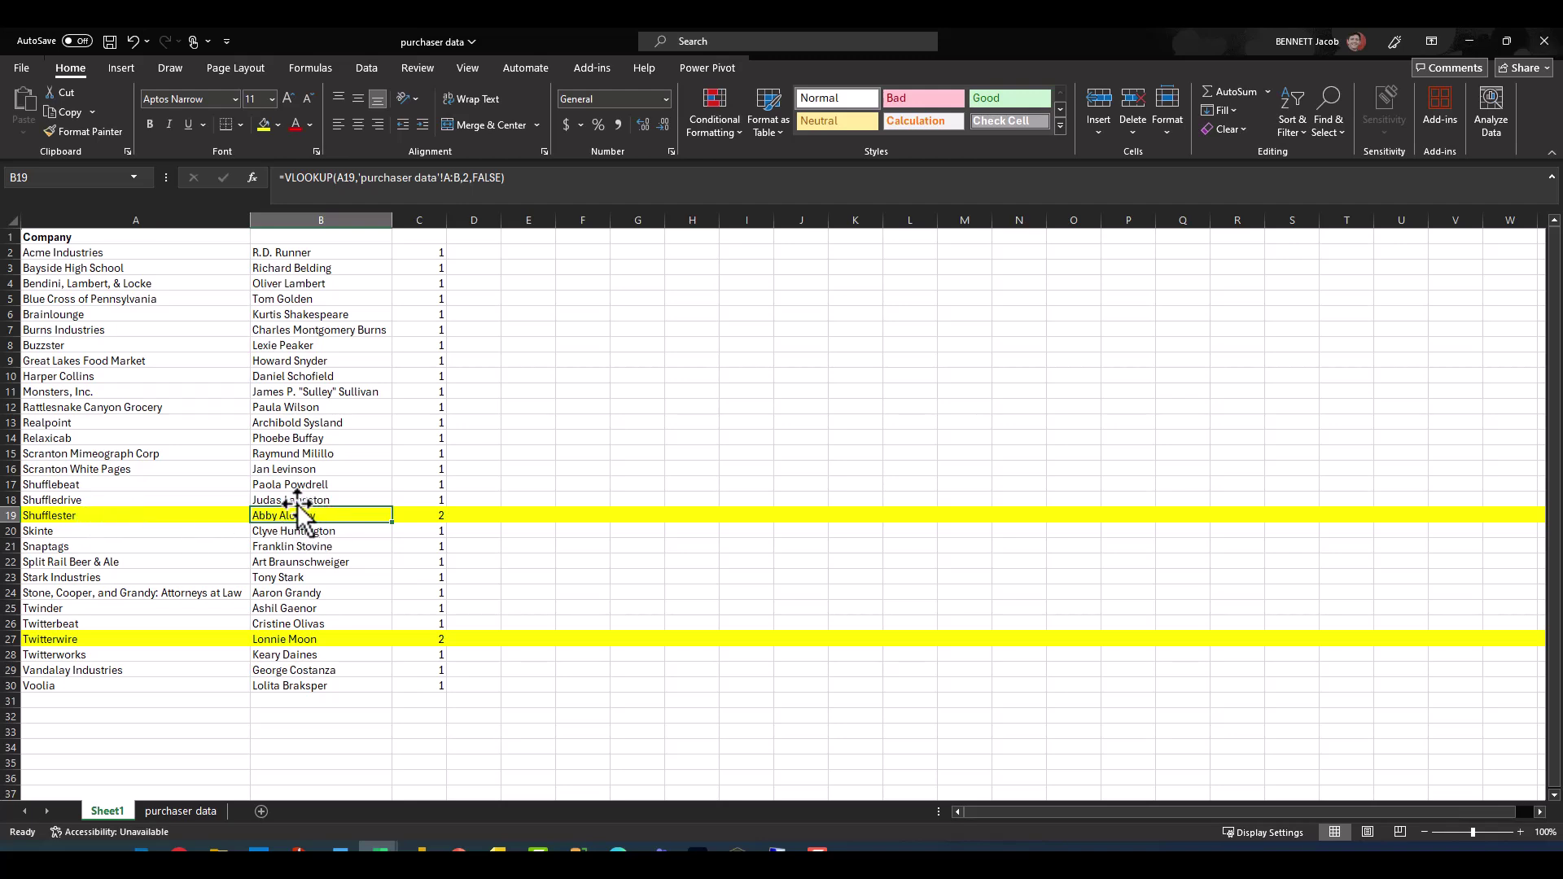
pyautogui.click(192, 812)
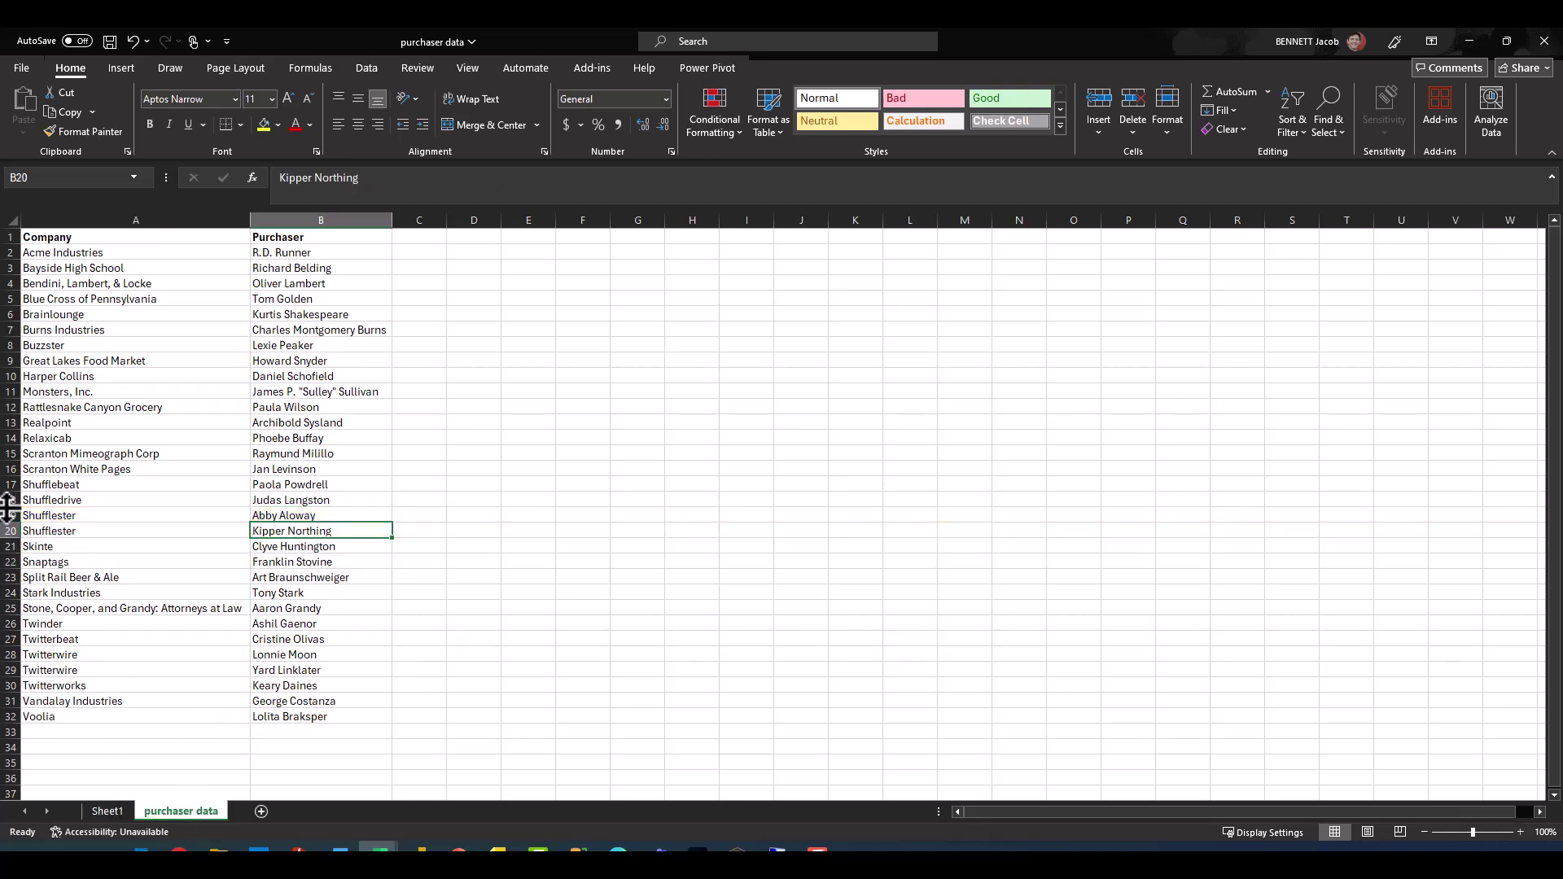
pyautogui.moveTo(11, 515); pyautogui.dragTo(11, 531)
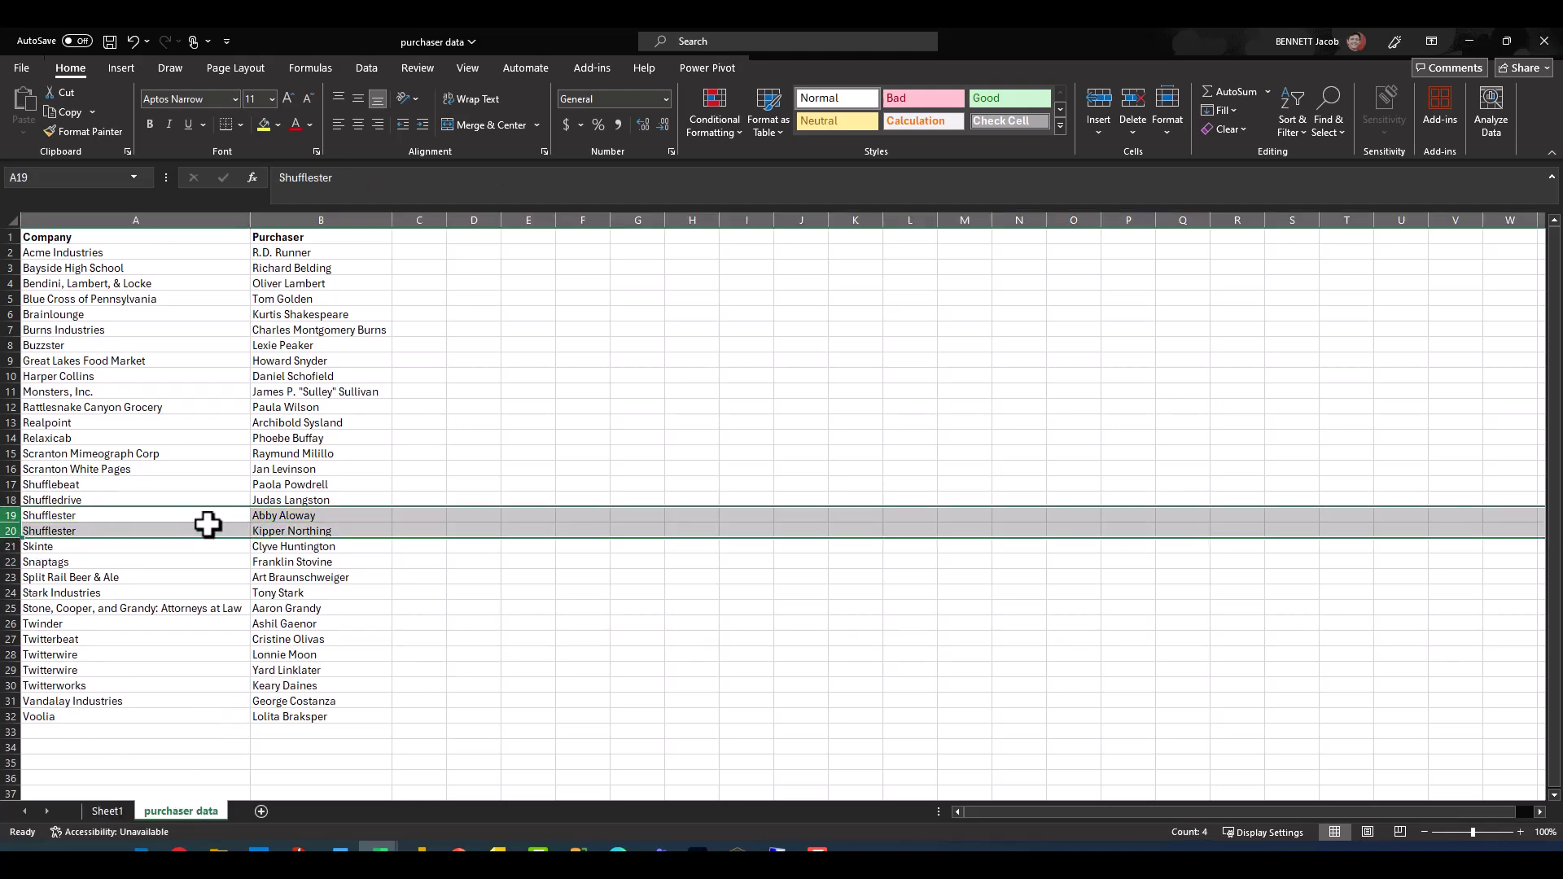
pyautogui.click(90, 817)
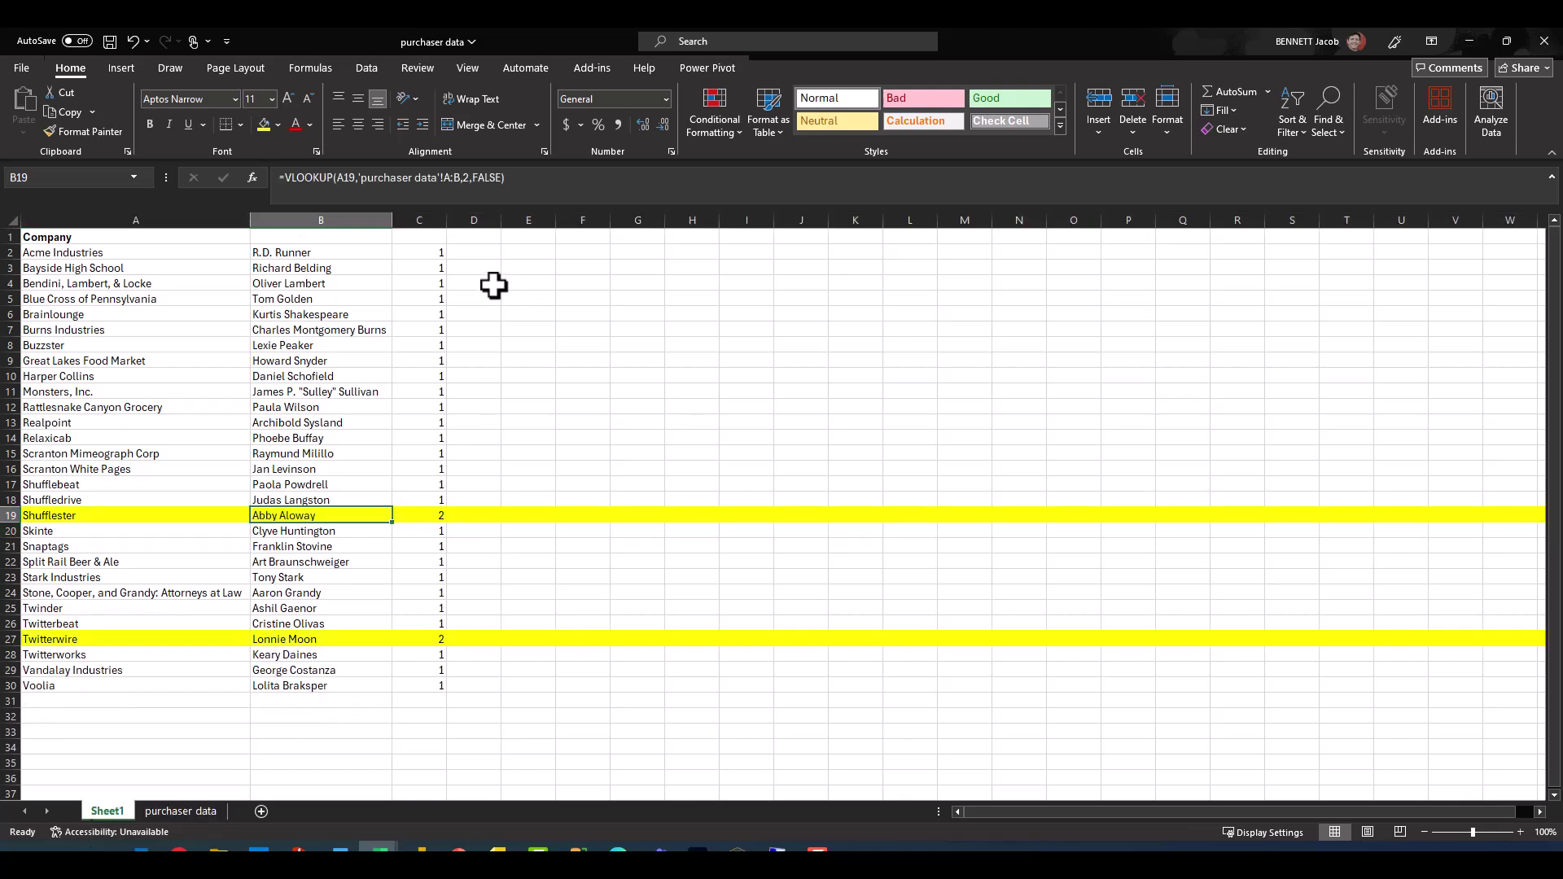
# Enter =FILTER('purchaser data'!B2:B32,'purchaser data'!A2:A32=Sheet1!A2,"") in D2
pyautogui.click(479, 254)
pyautogui.write('=filter(')
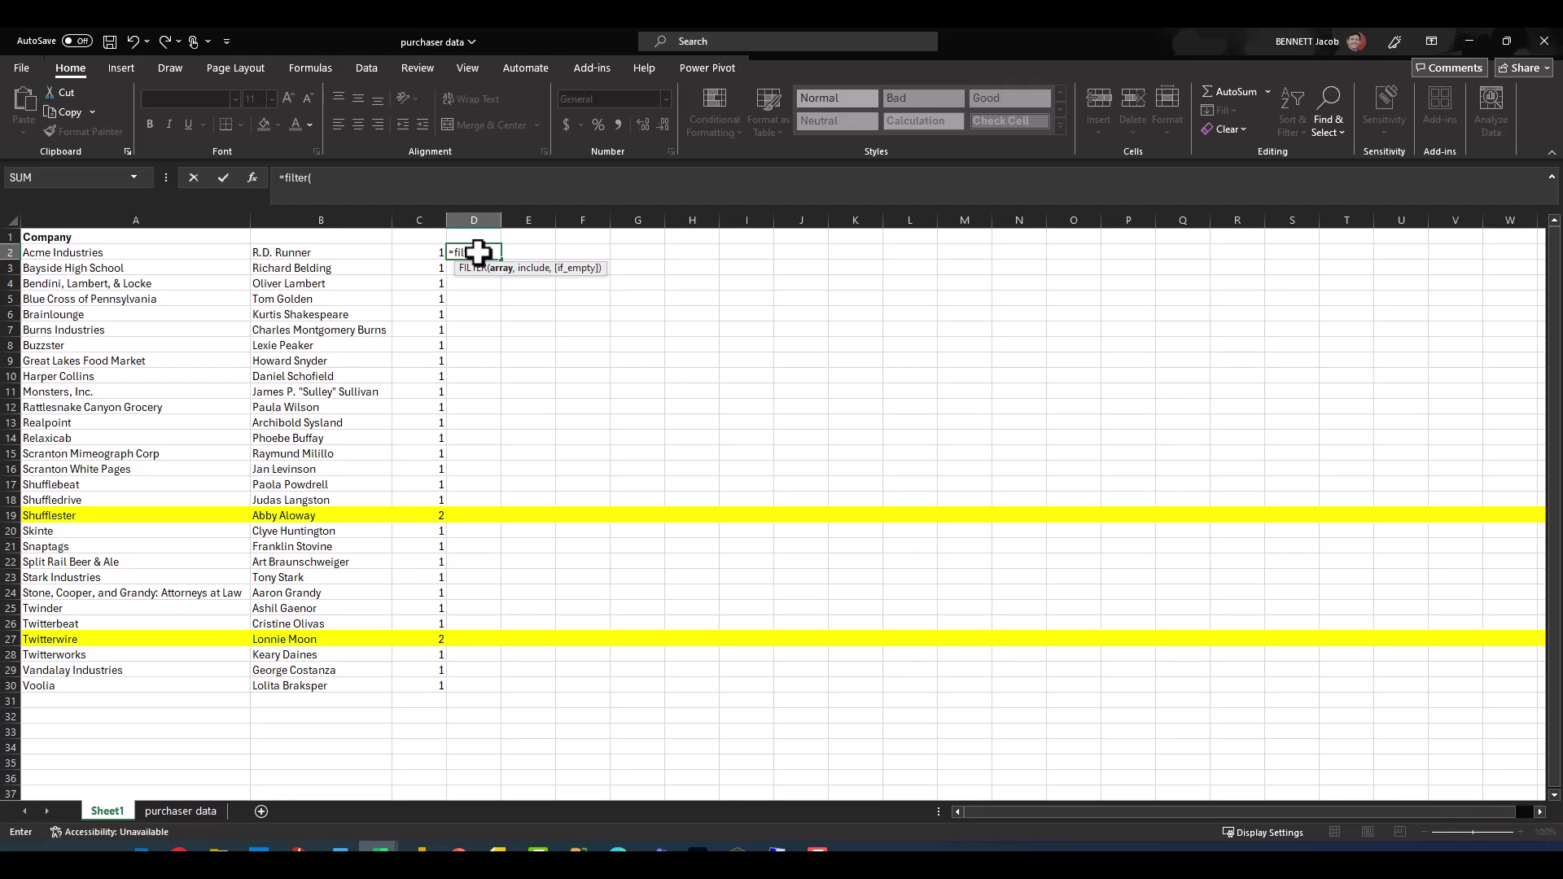
pyautogui.click(183, 813)
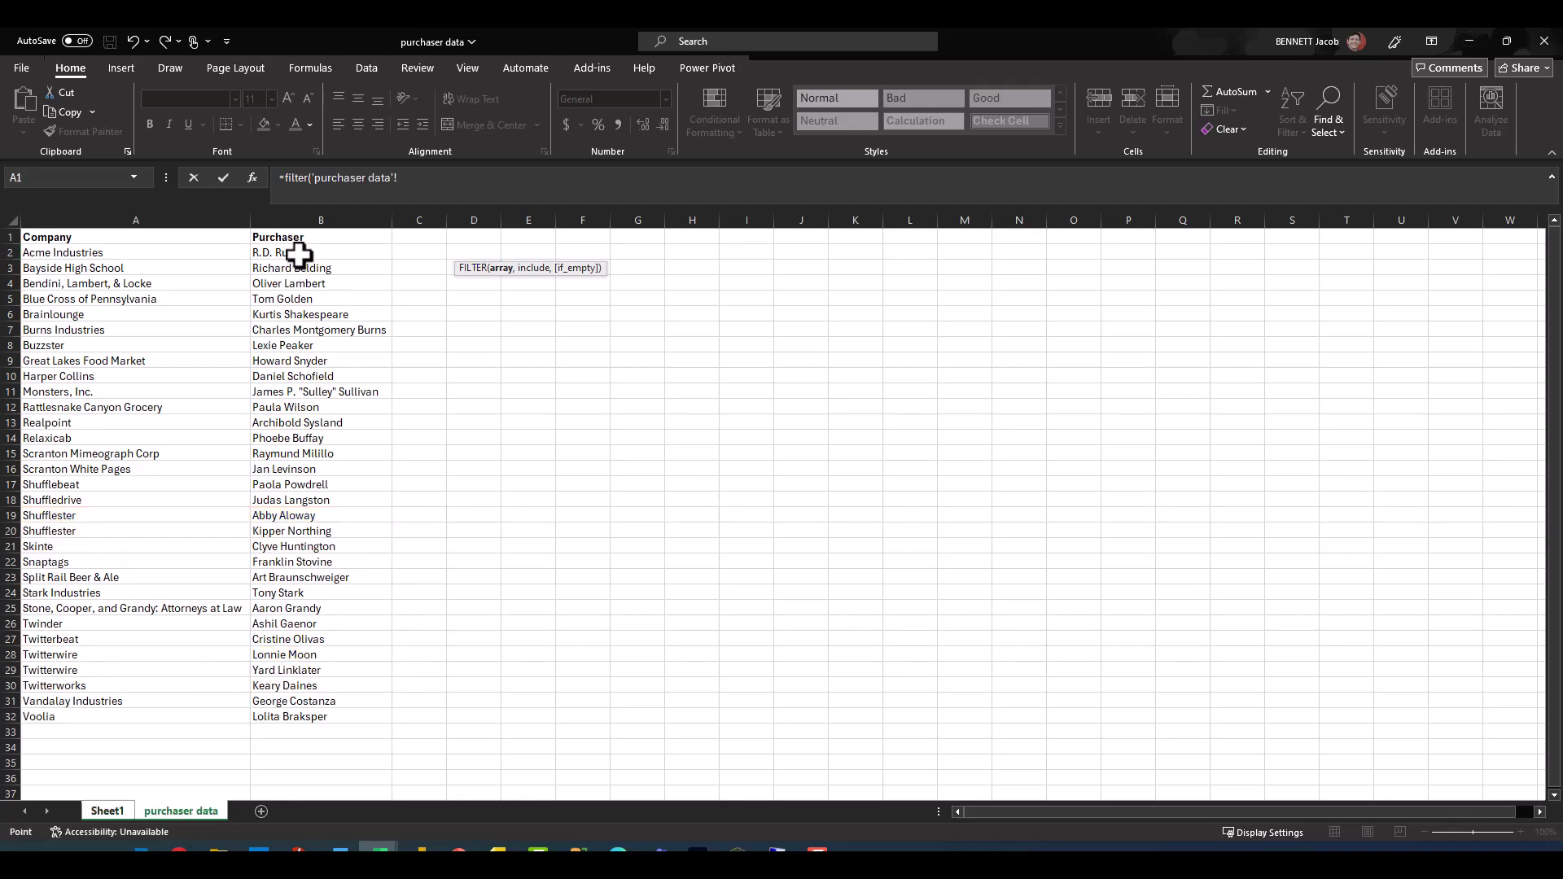
pyautogui.moveTo(299, 255); pyautogui.dragTo(322, 709)
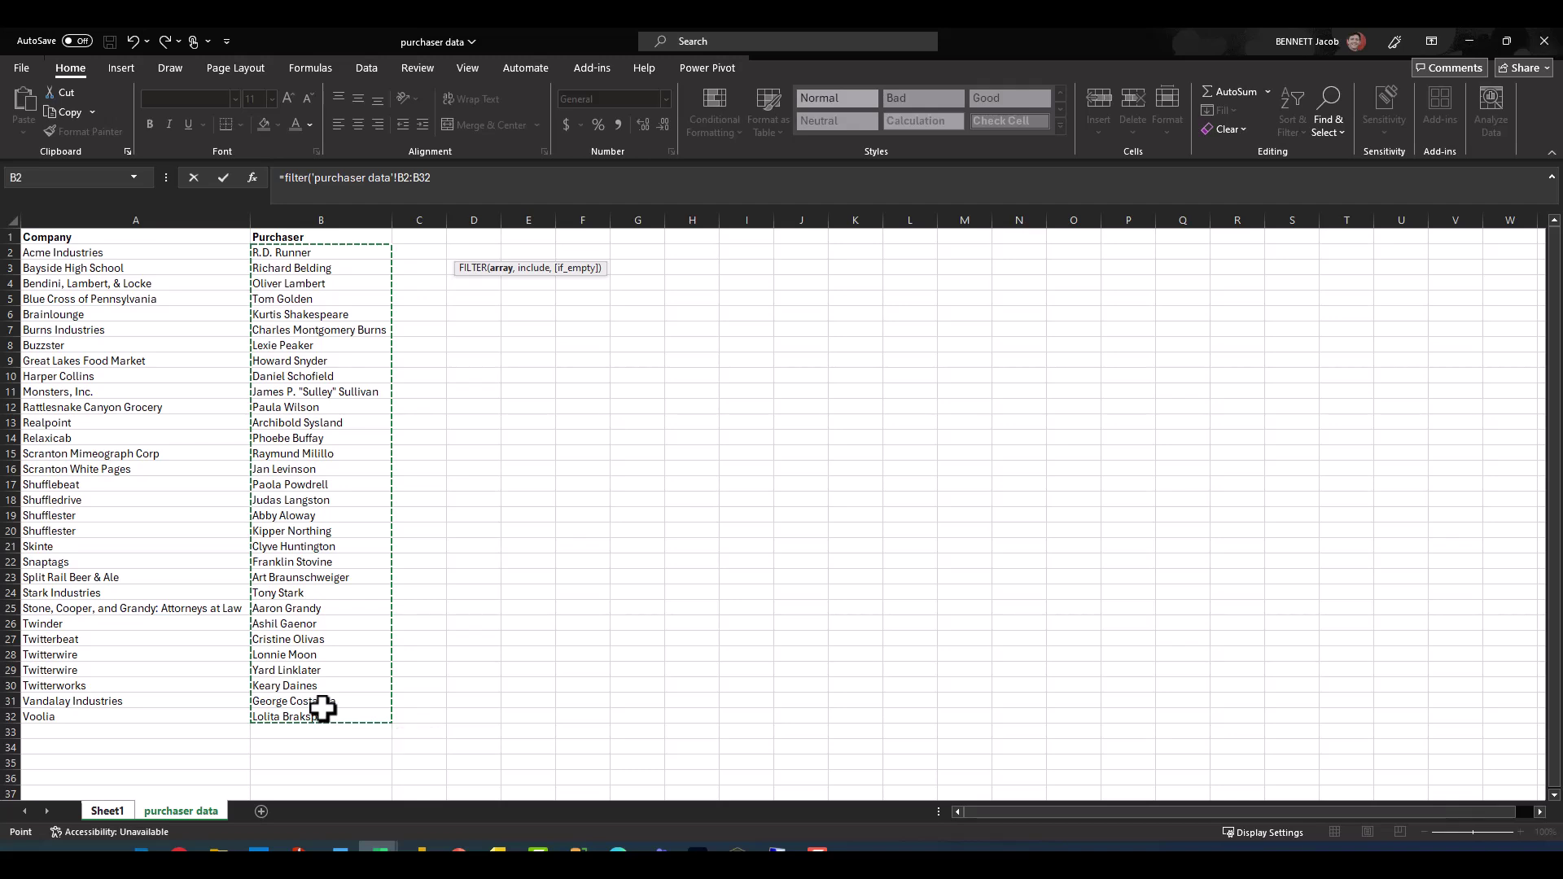
pyautogui.write(',')
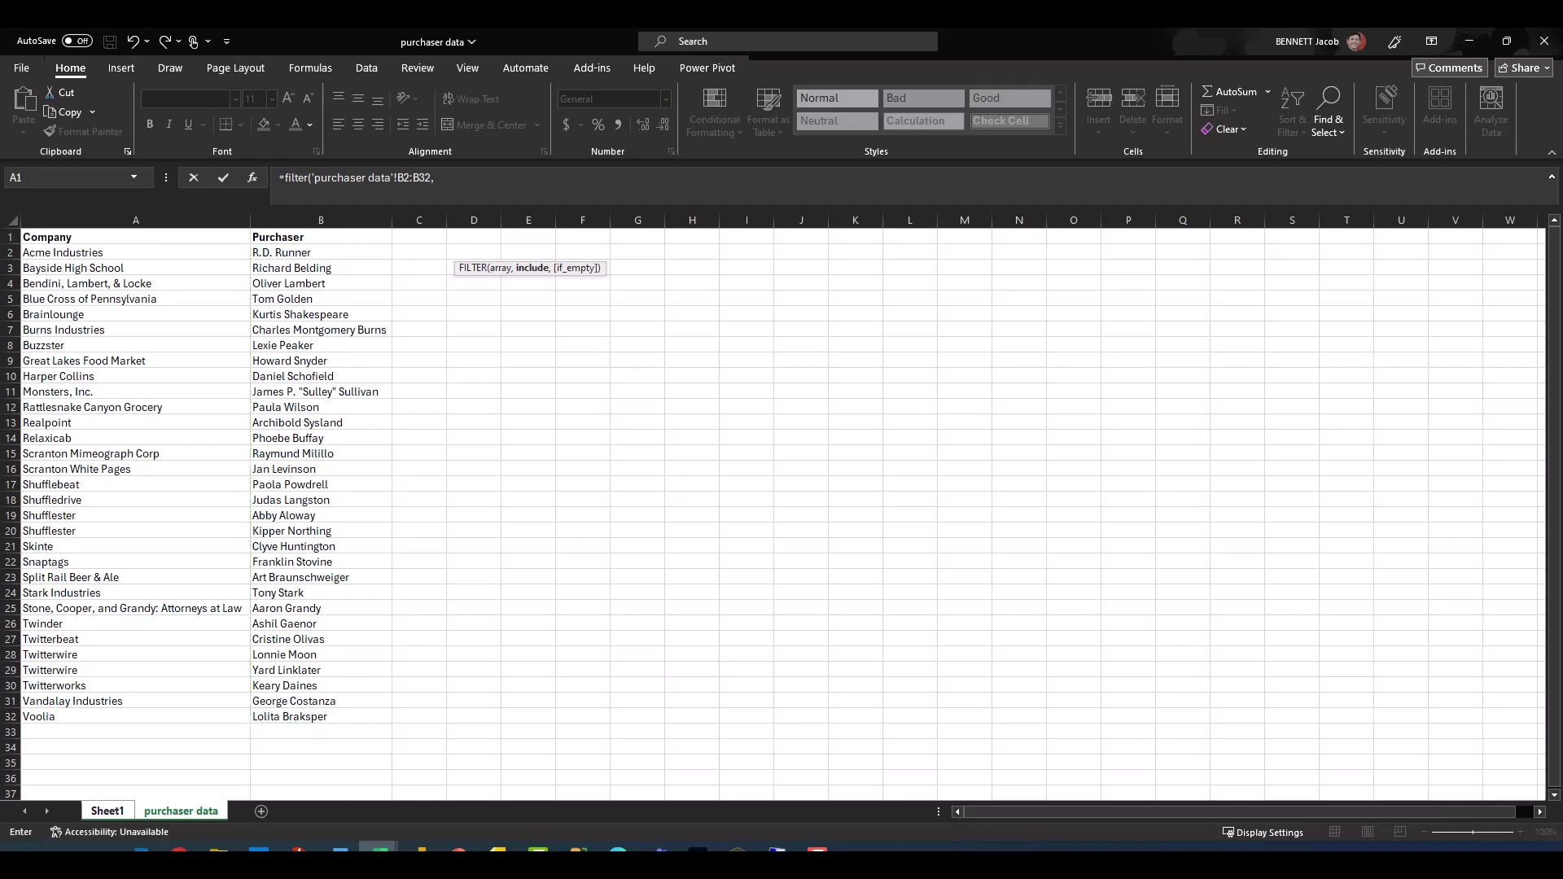
pyautogui.moveTo(195, 257); pyautogui.dragTo(157, 719)
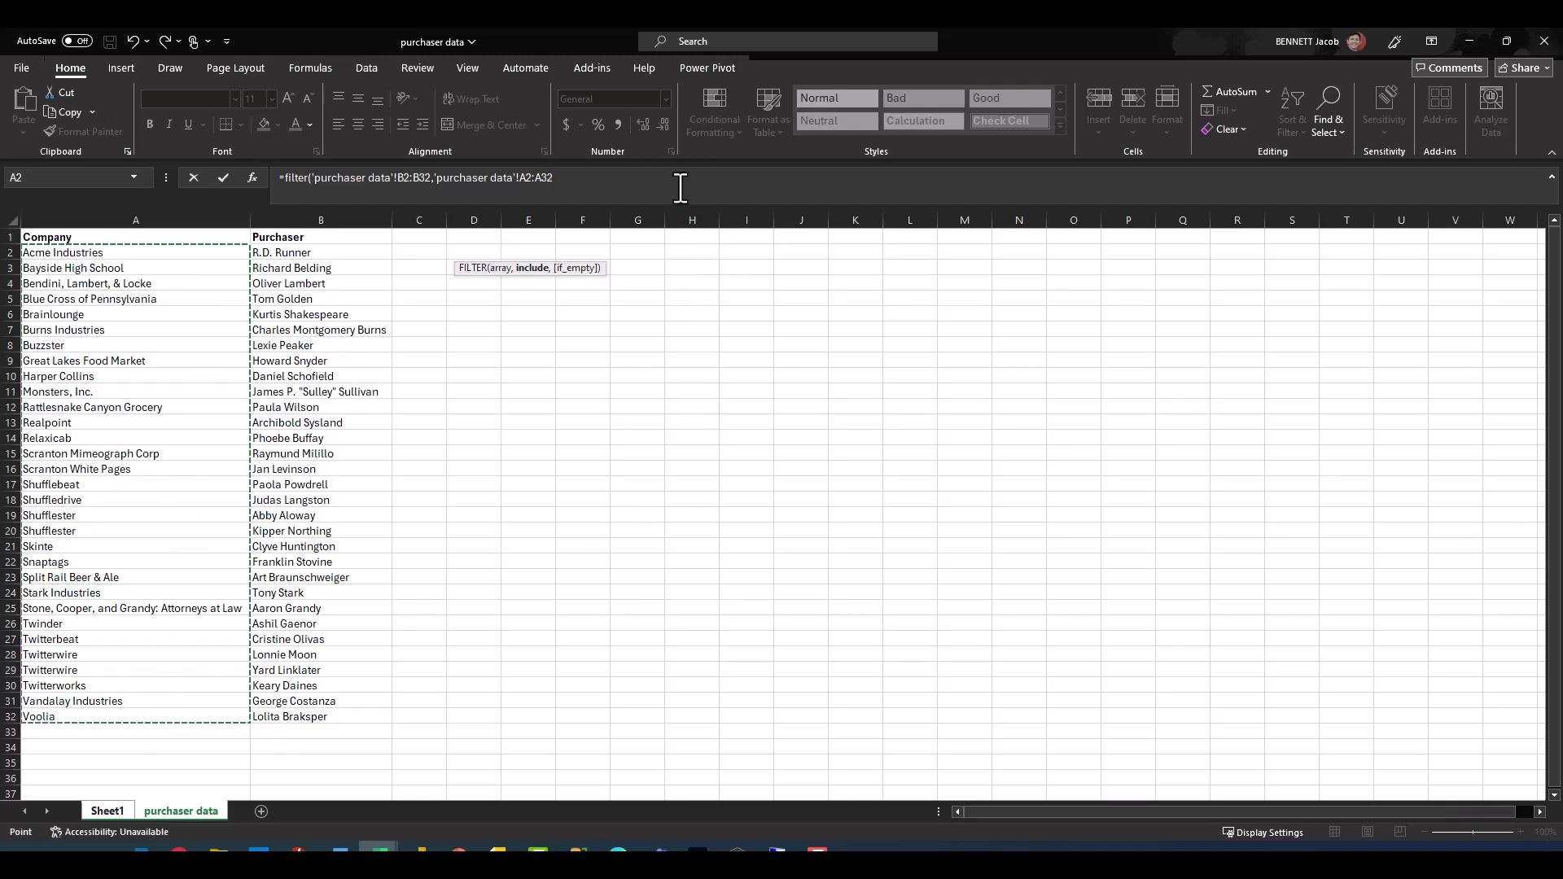
pyautogui.write('=')
pyautogui.click(107, 811)
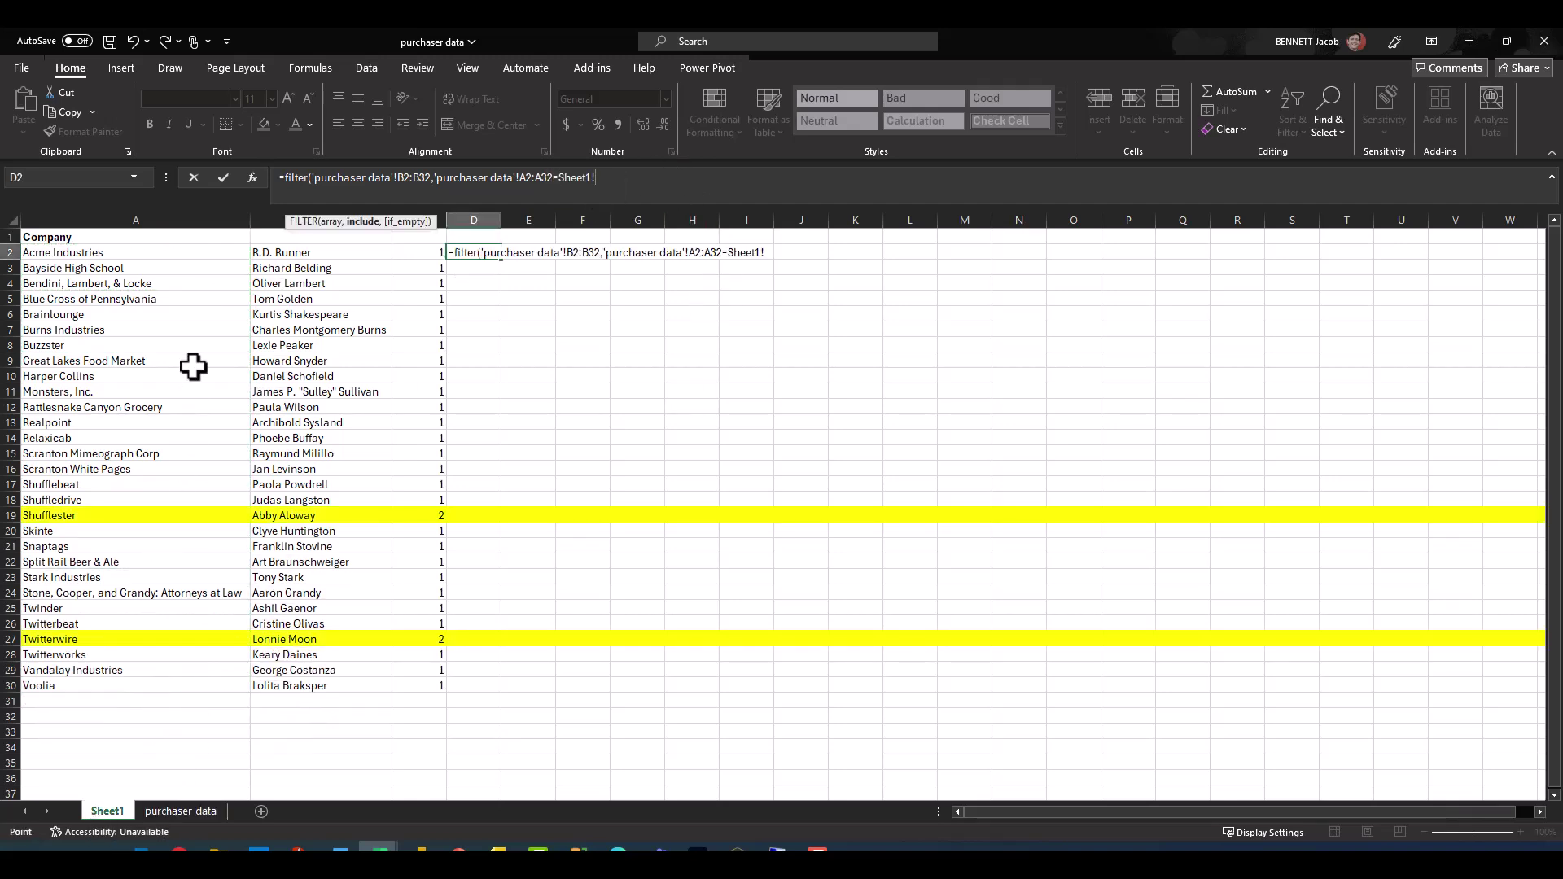
pyautogui.click(179, 252)
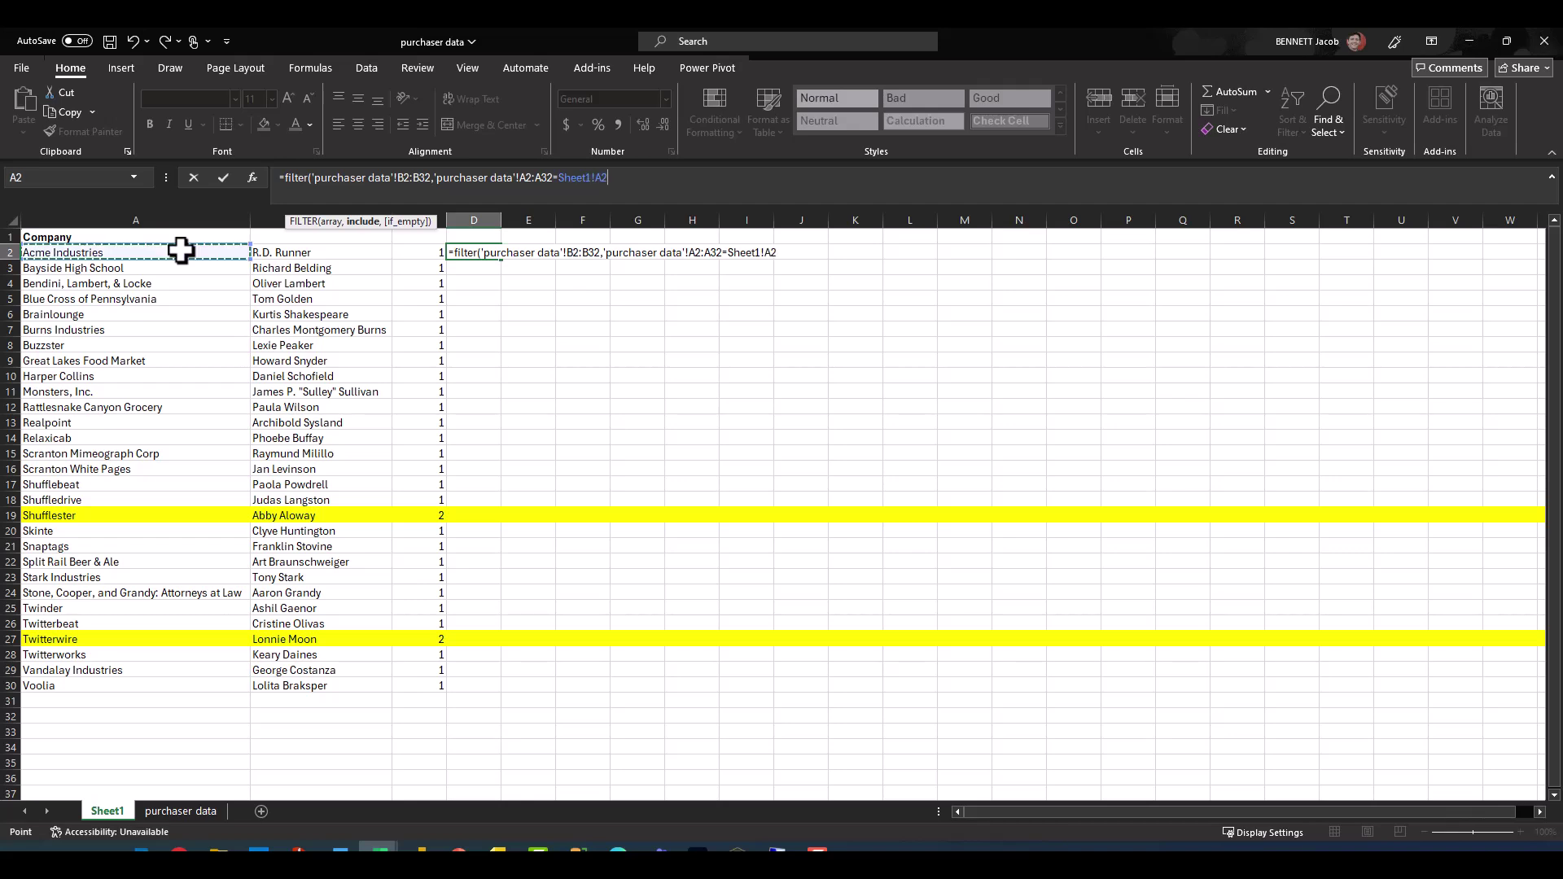
pyautogui.write(',')
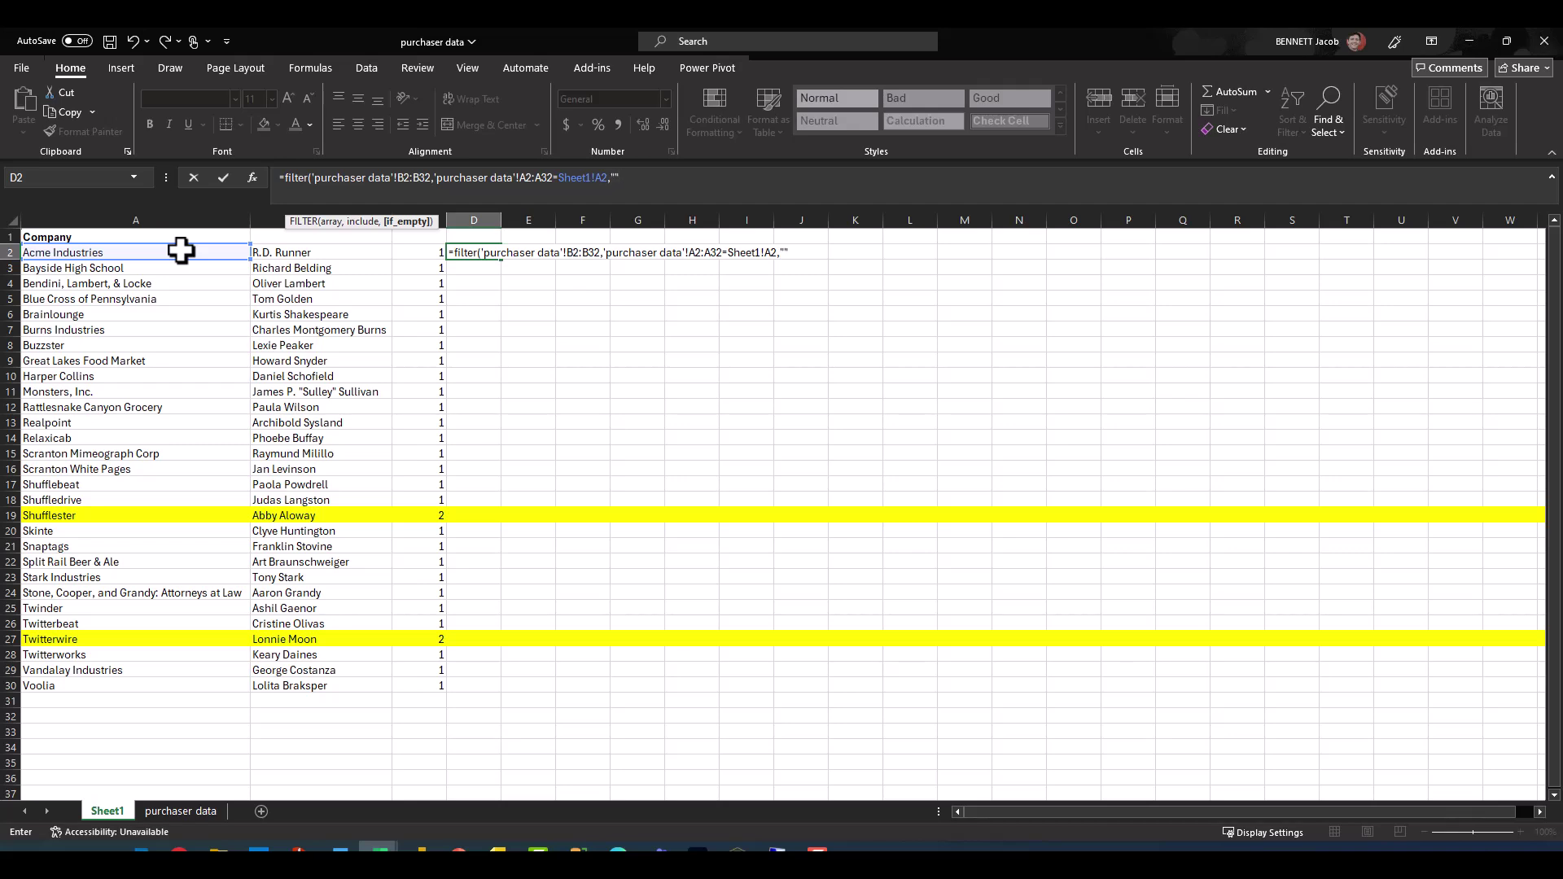
pyautogui.write('"")')
pyautogui.press('Return')
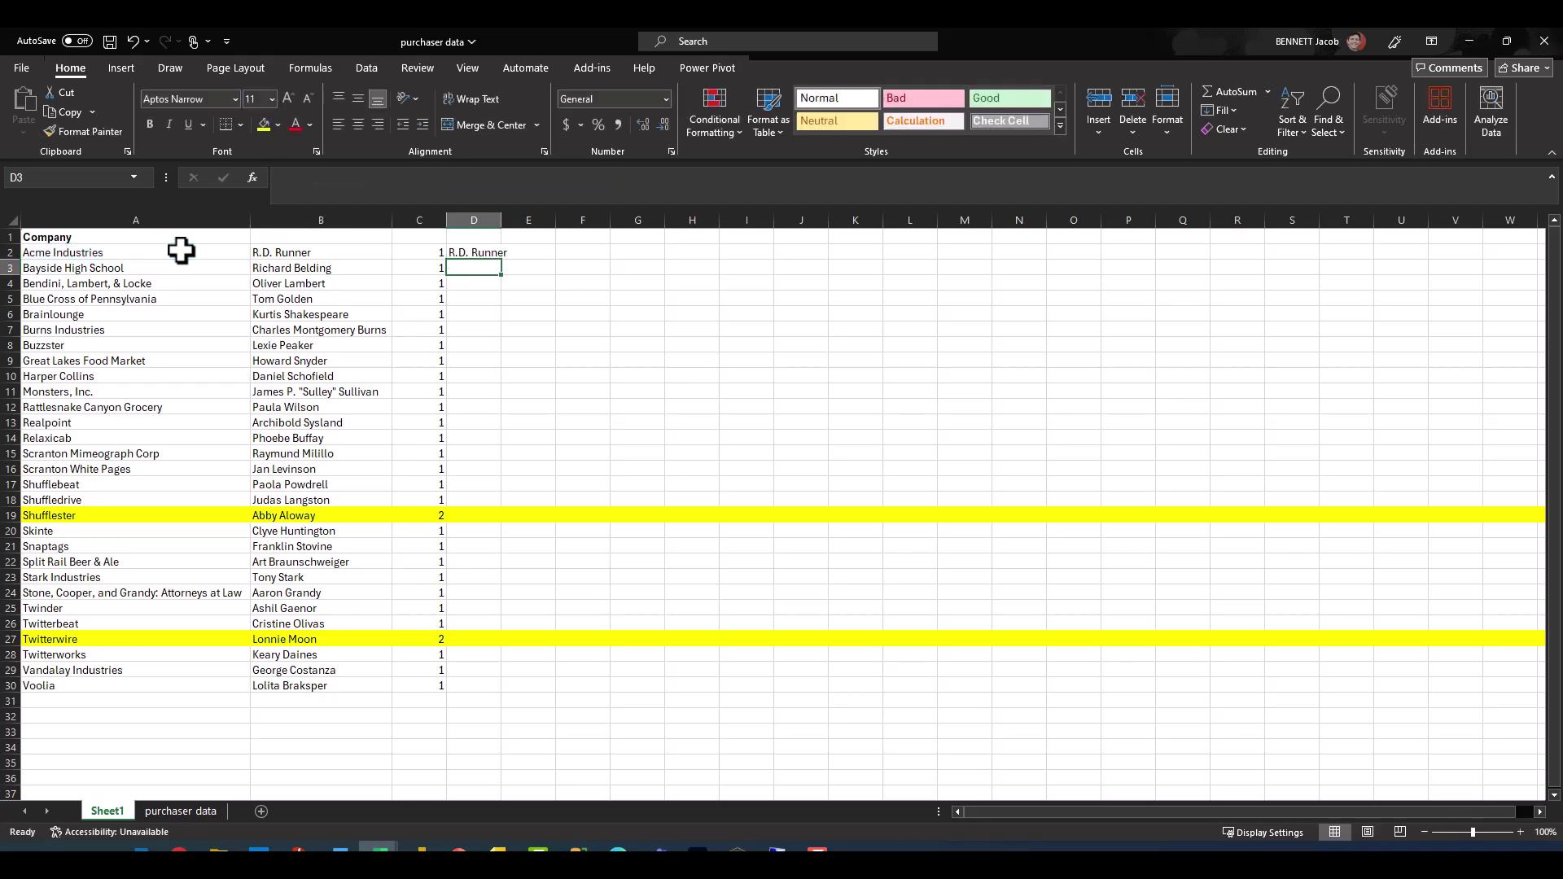
# Fill D2's formula to D30, autofit column D, and shade the #SPILL! cells D19 and D27 red
pyautogui.click(483, 249)
pyautogui.moveTo(502, 258); pyautogui.dragTo(502, 692)
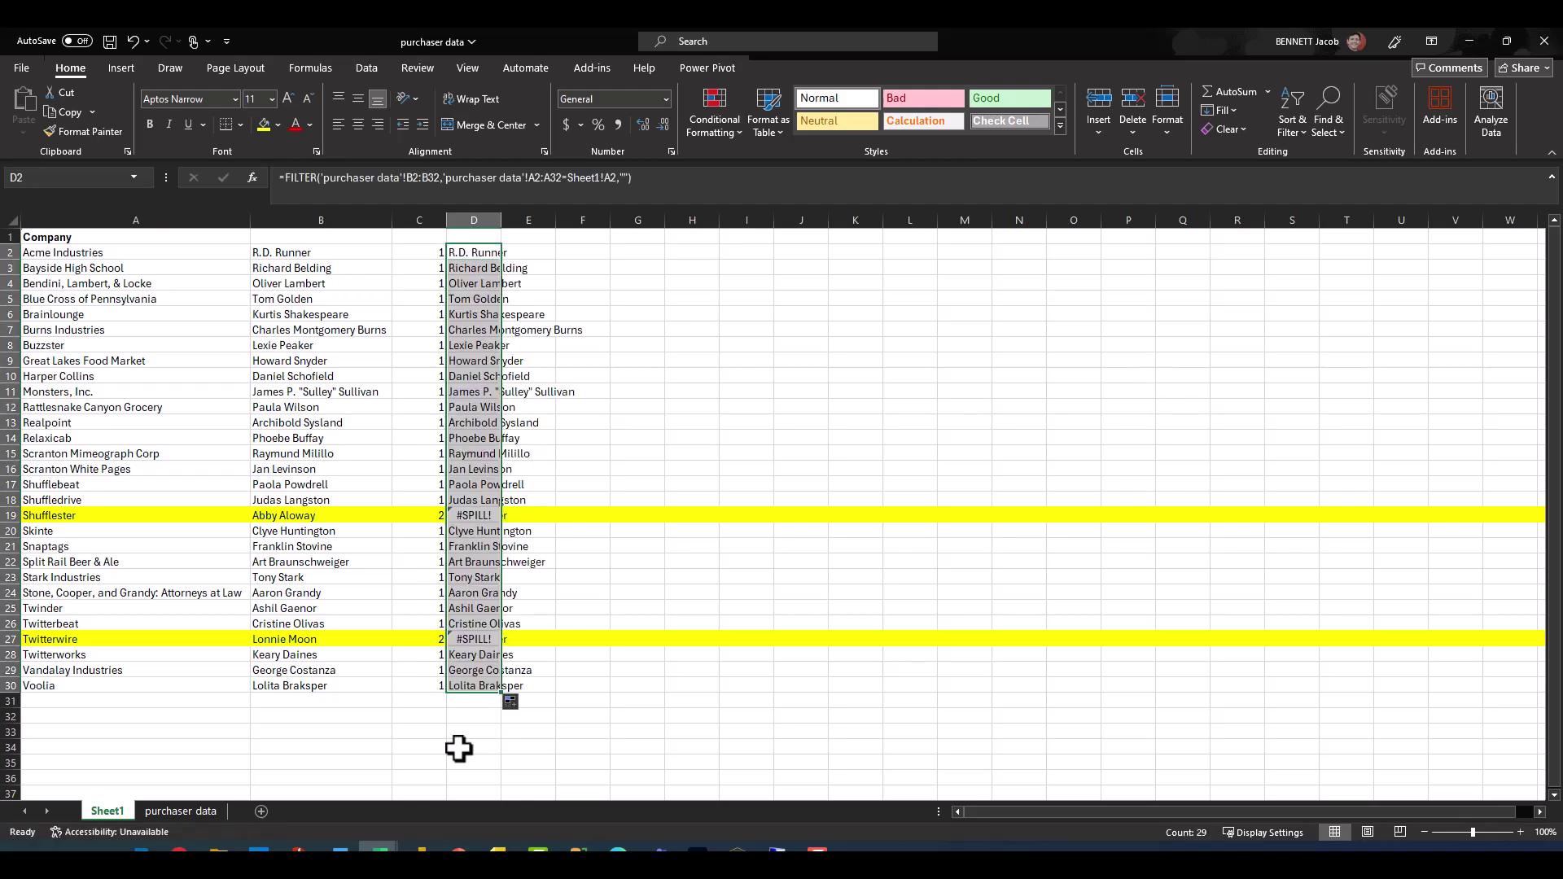
pyautogui.doubleClick(502, 220)
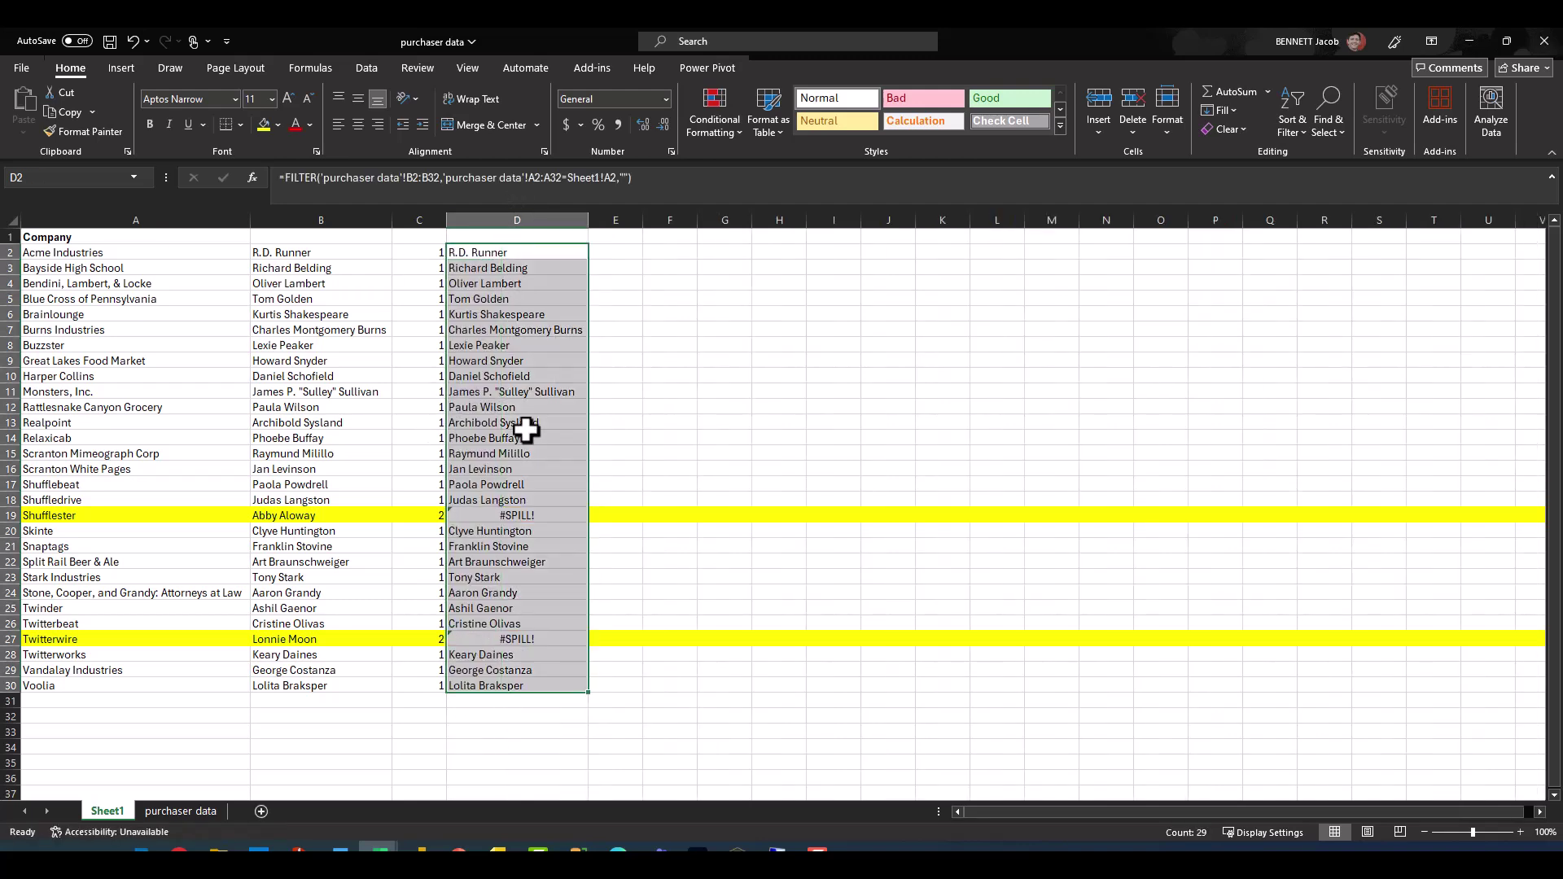
pyautogui.click(513, 516)
pyautogui.keyDown('ctrl'); pyautogui.click(517, 640); pyautogui.keyUp('ctrl')
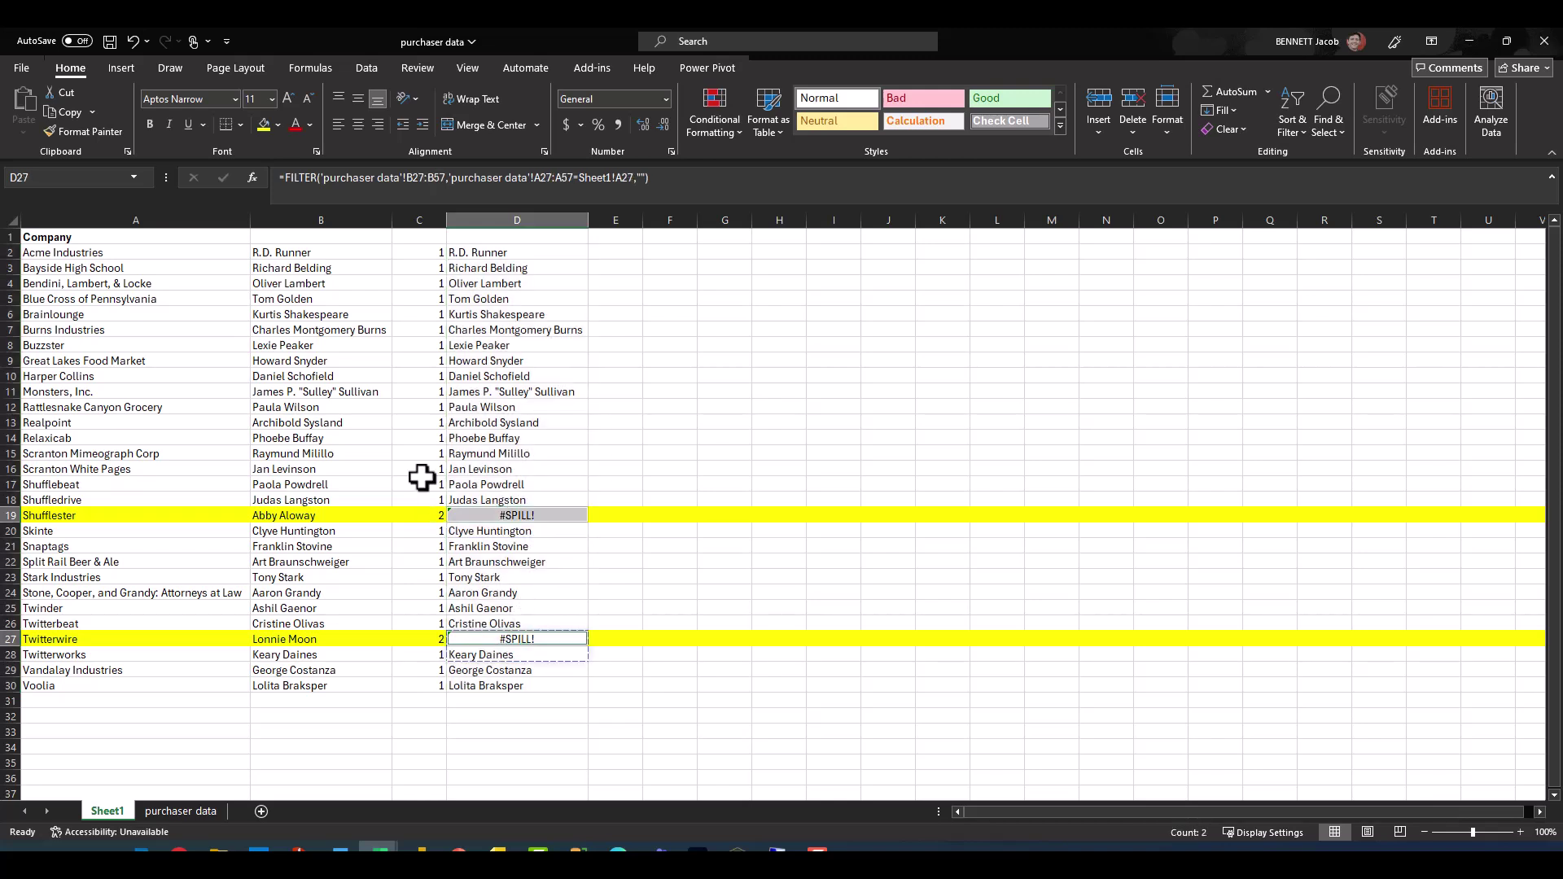
pyautogui.click(277, 125)
pyautogui.click(278, 275)
pyautogui.click(669, 375)
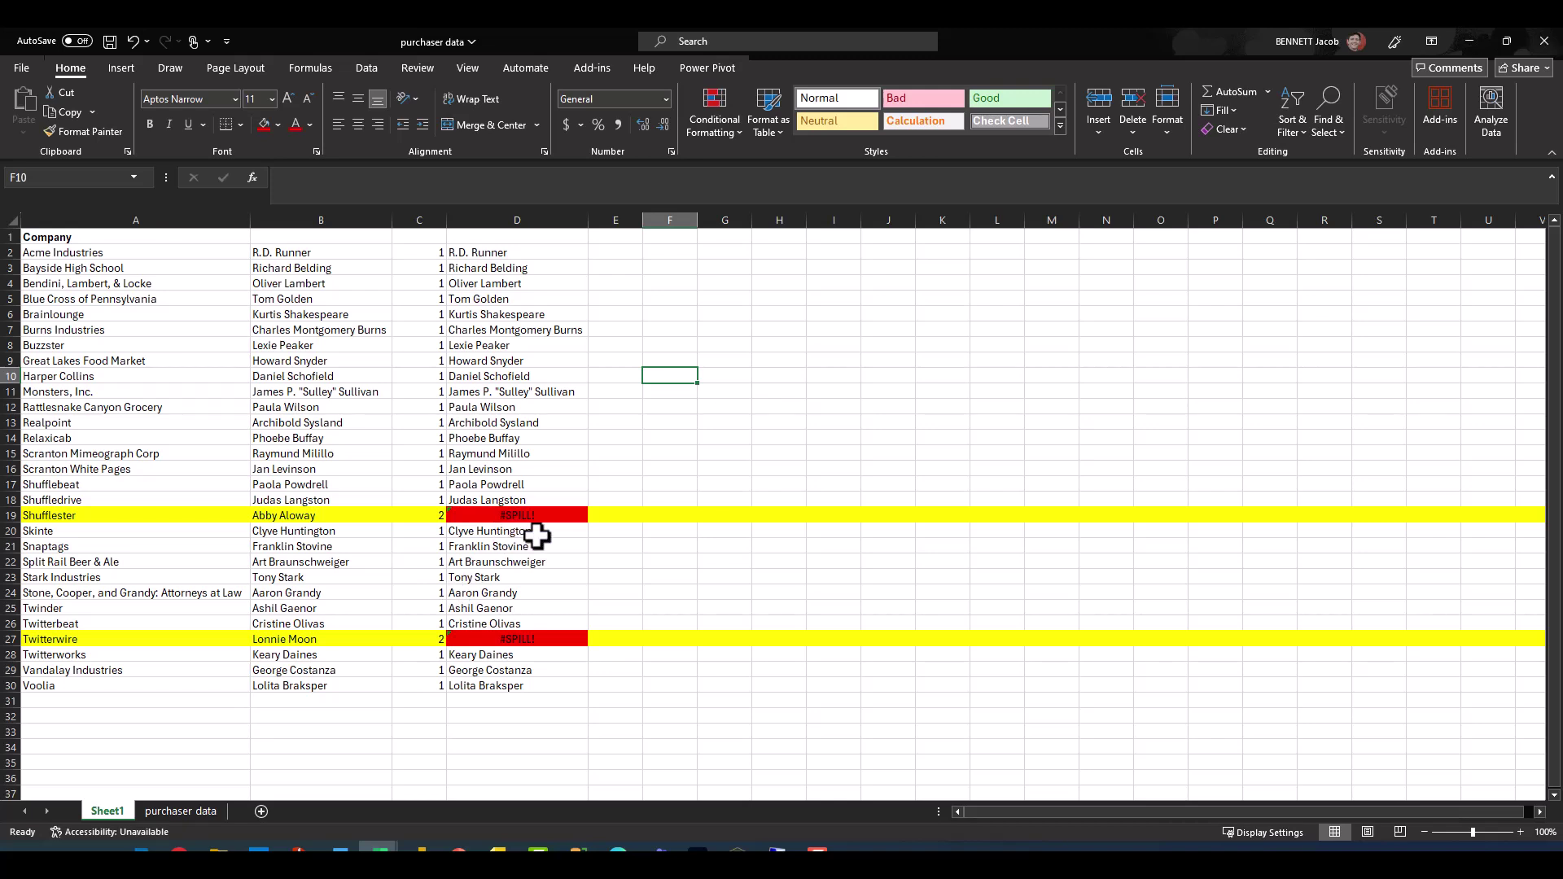
# Clear D20:D30 and set the whole sheet to No Fill
pyautogui.moveTo(537, 535); pyautogui.dragTo(543, 689)
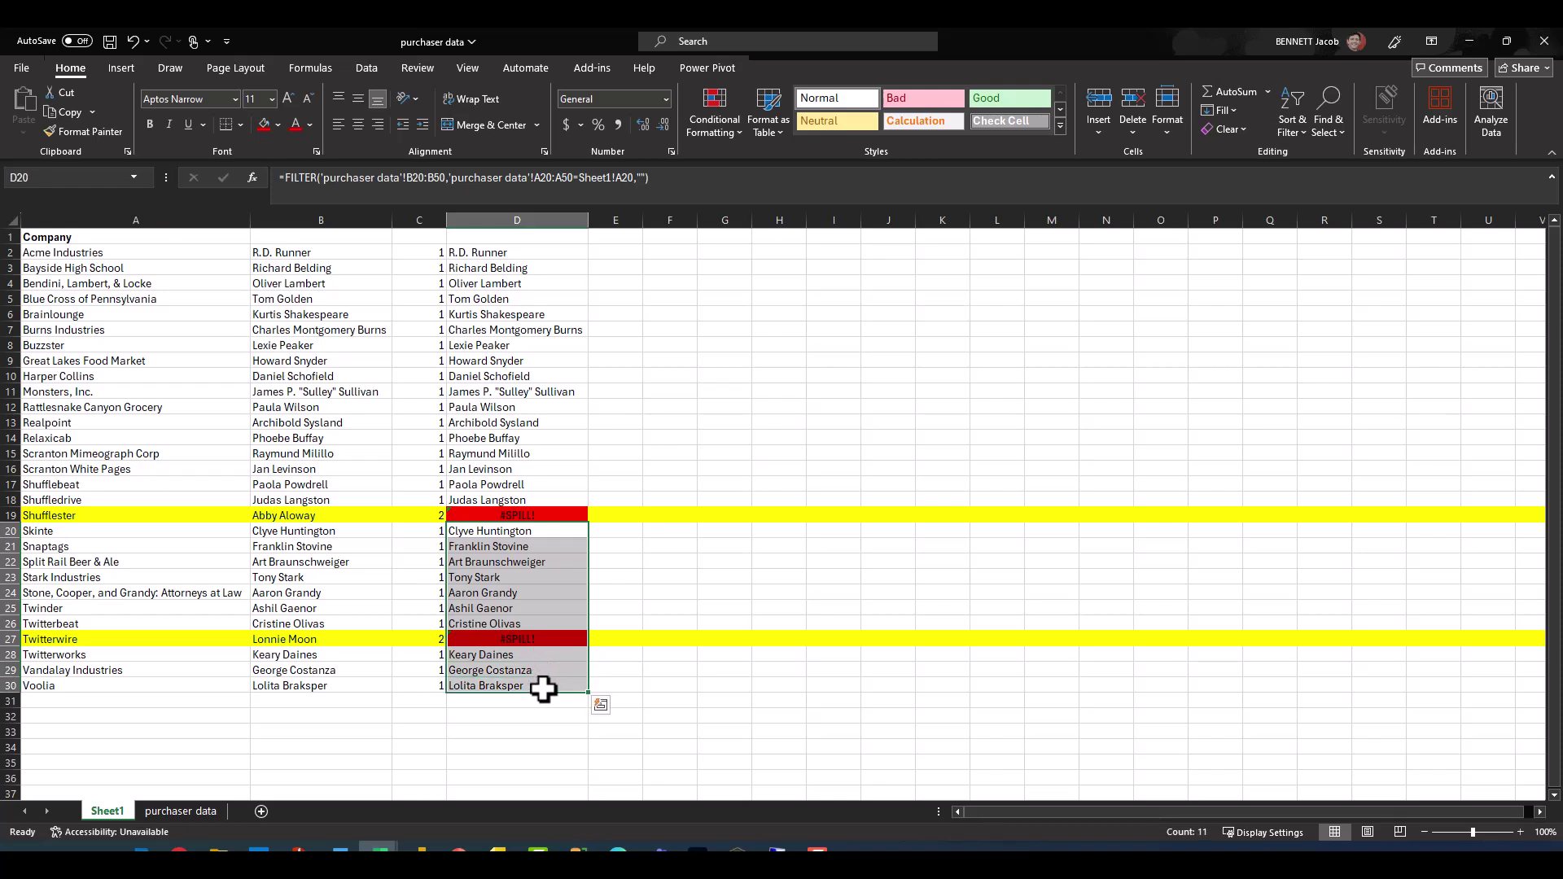
pyautogui.press('Delete')
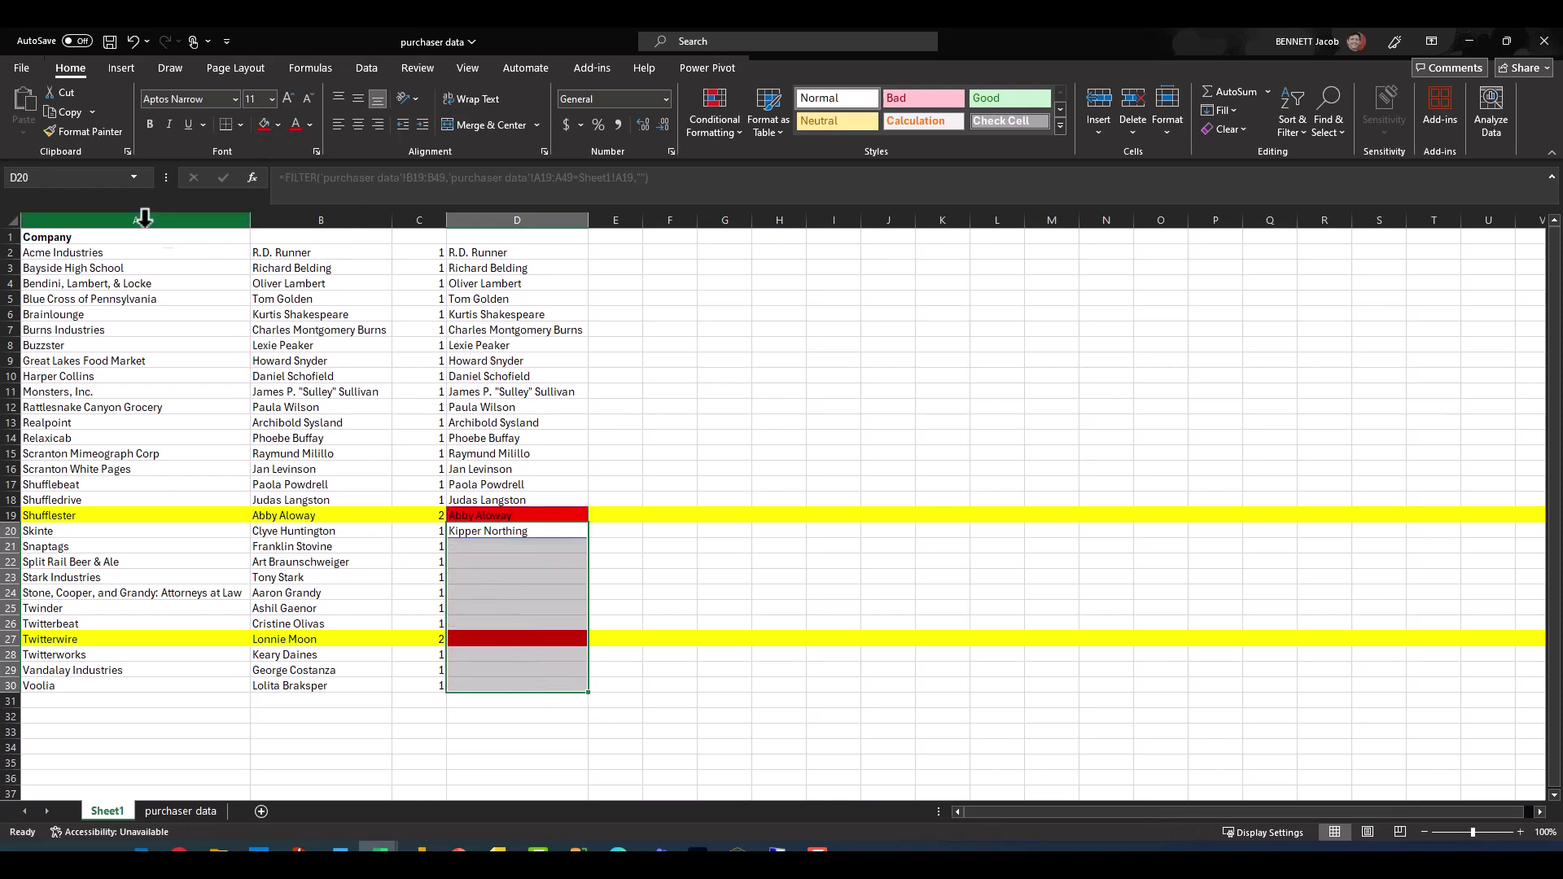
pyautogui.click(6, 220)
pyautogui.click(279, 125)
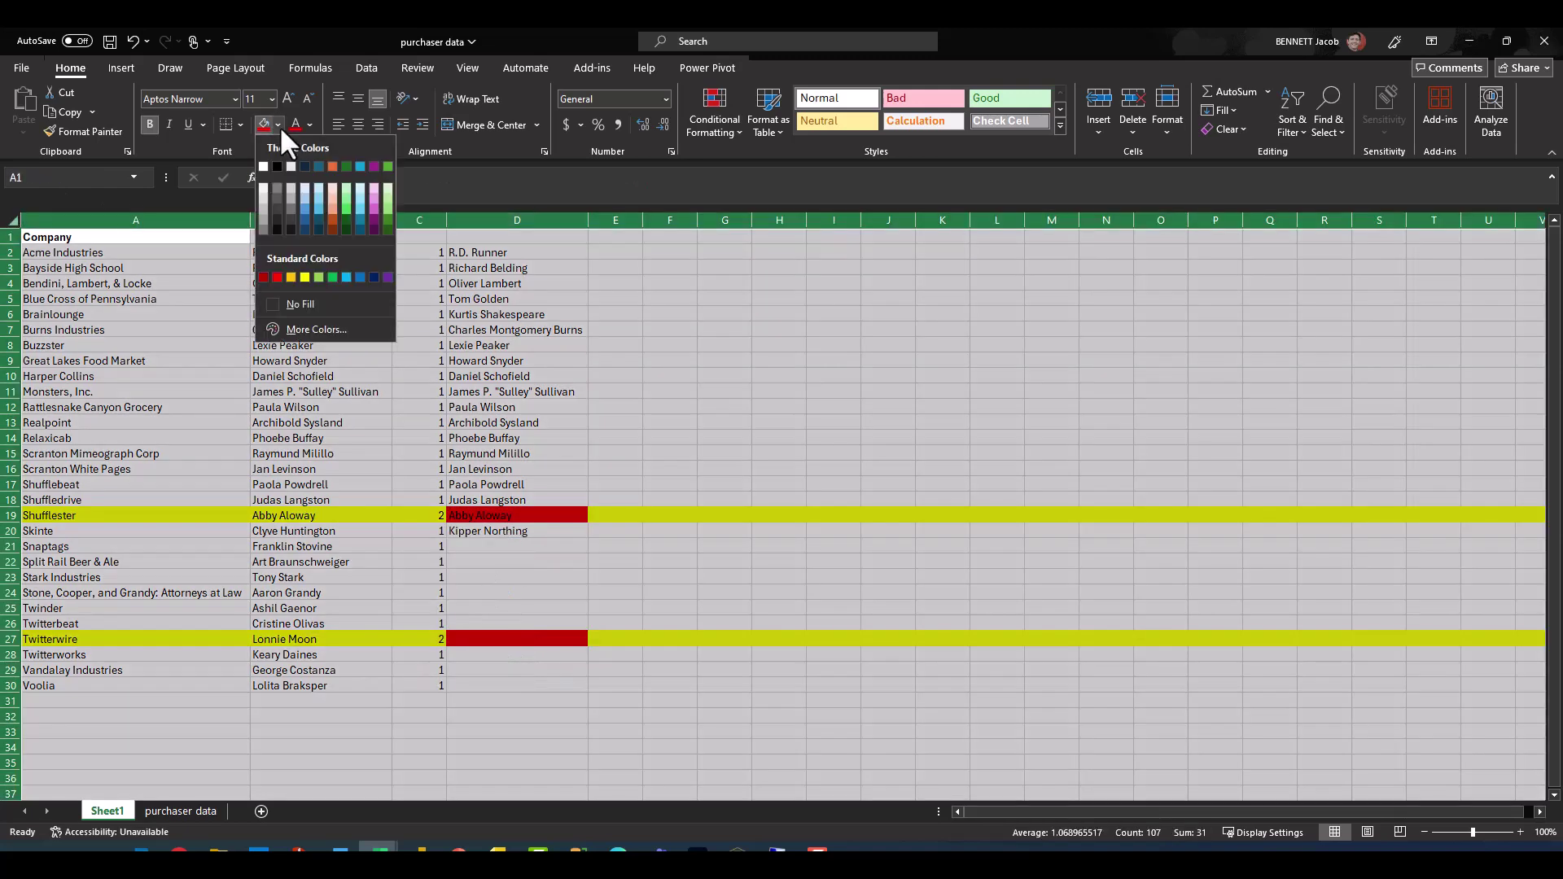
pyautogui.click(296, 305)
pyautogui.click(810, 449)
# Inspect D19's two-name spill, then refill D19's formula down to D30
pyautogui.click(509, 515)
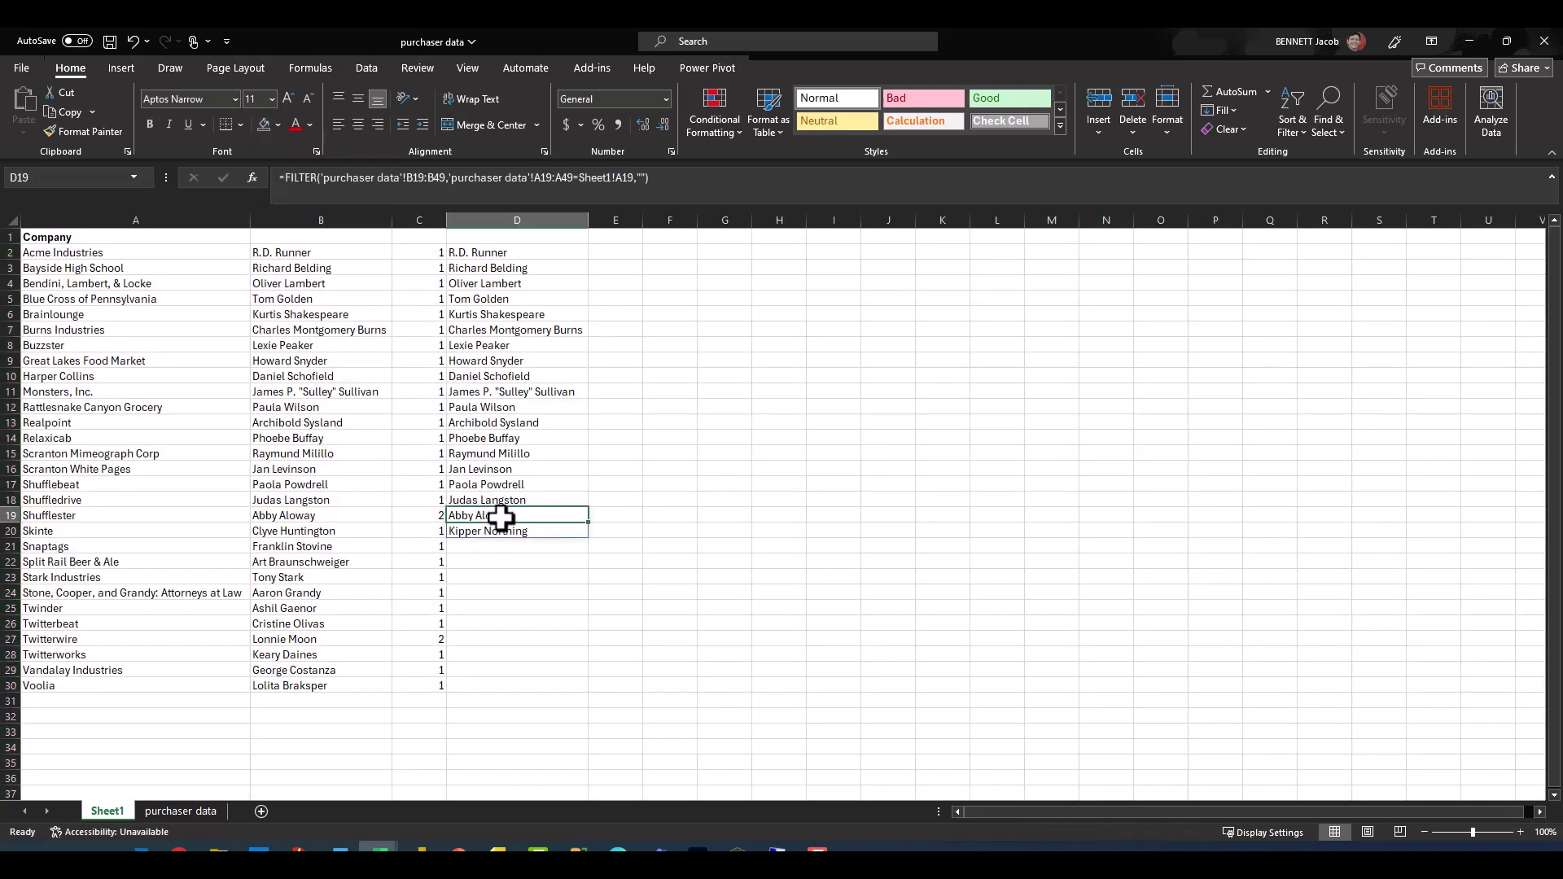
pyautogui.moveTo(516, 516); pyautogui.dragTo(527, 530)
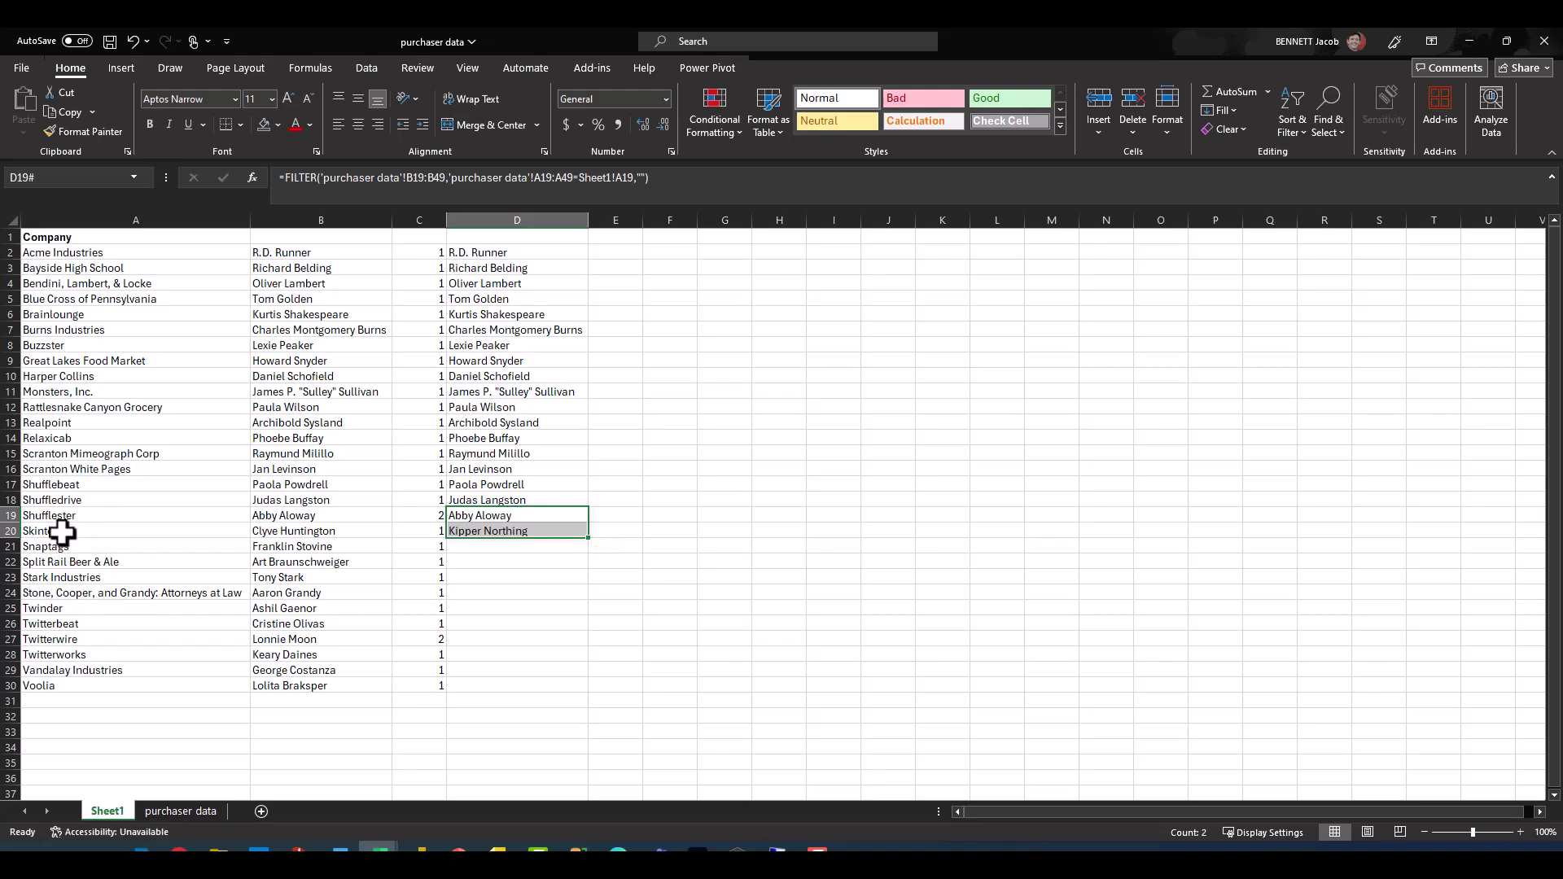
pyautogui.click(500, 533)
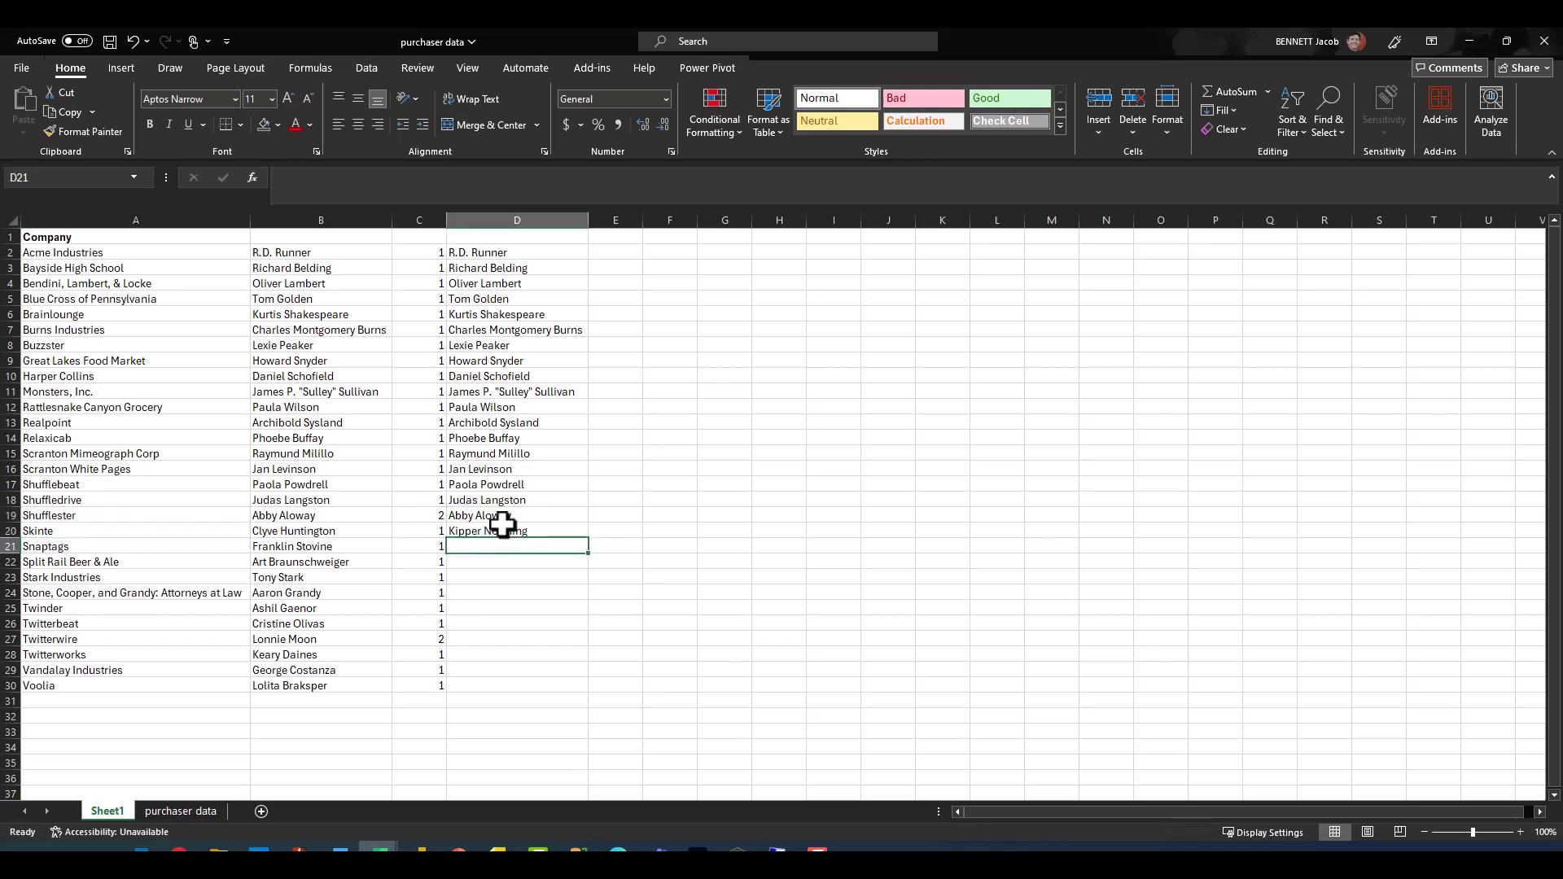
pyautogui.click(161, 513)
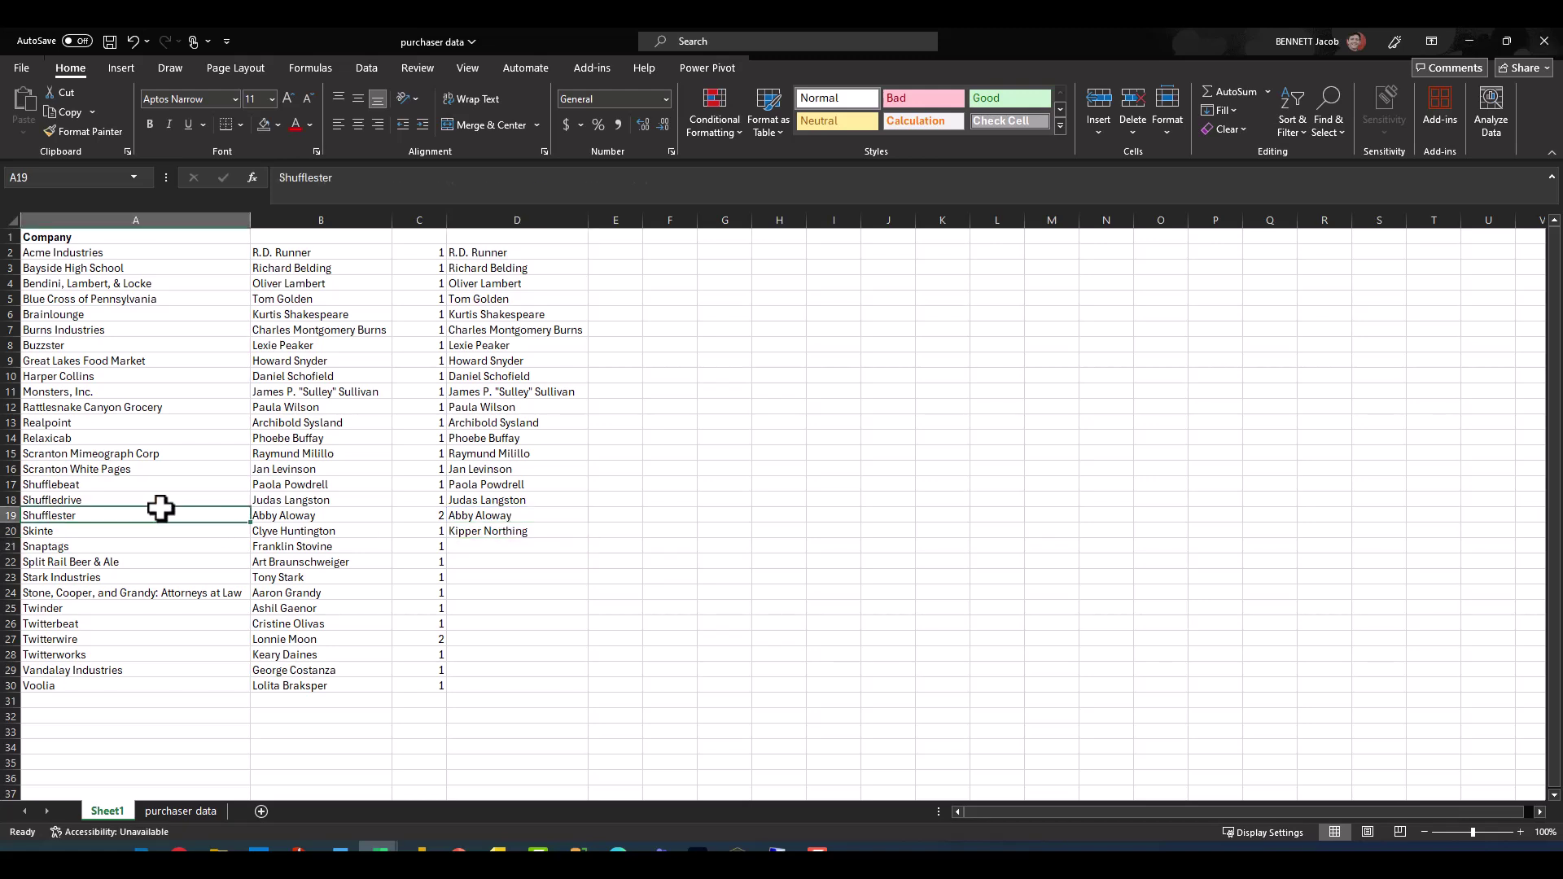
pyautogui.click(501, 531)
pyautogui.press('Up')
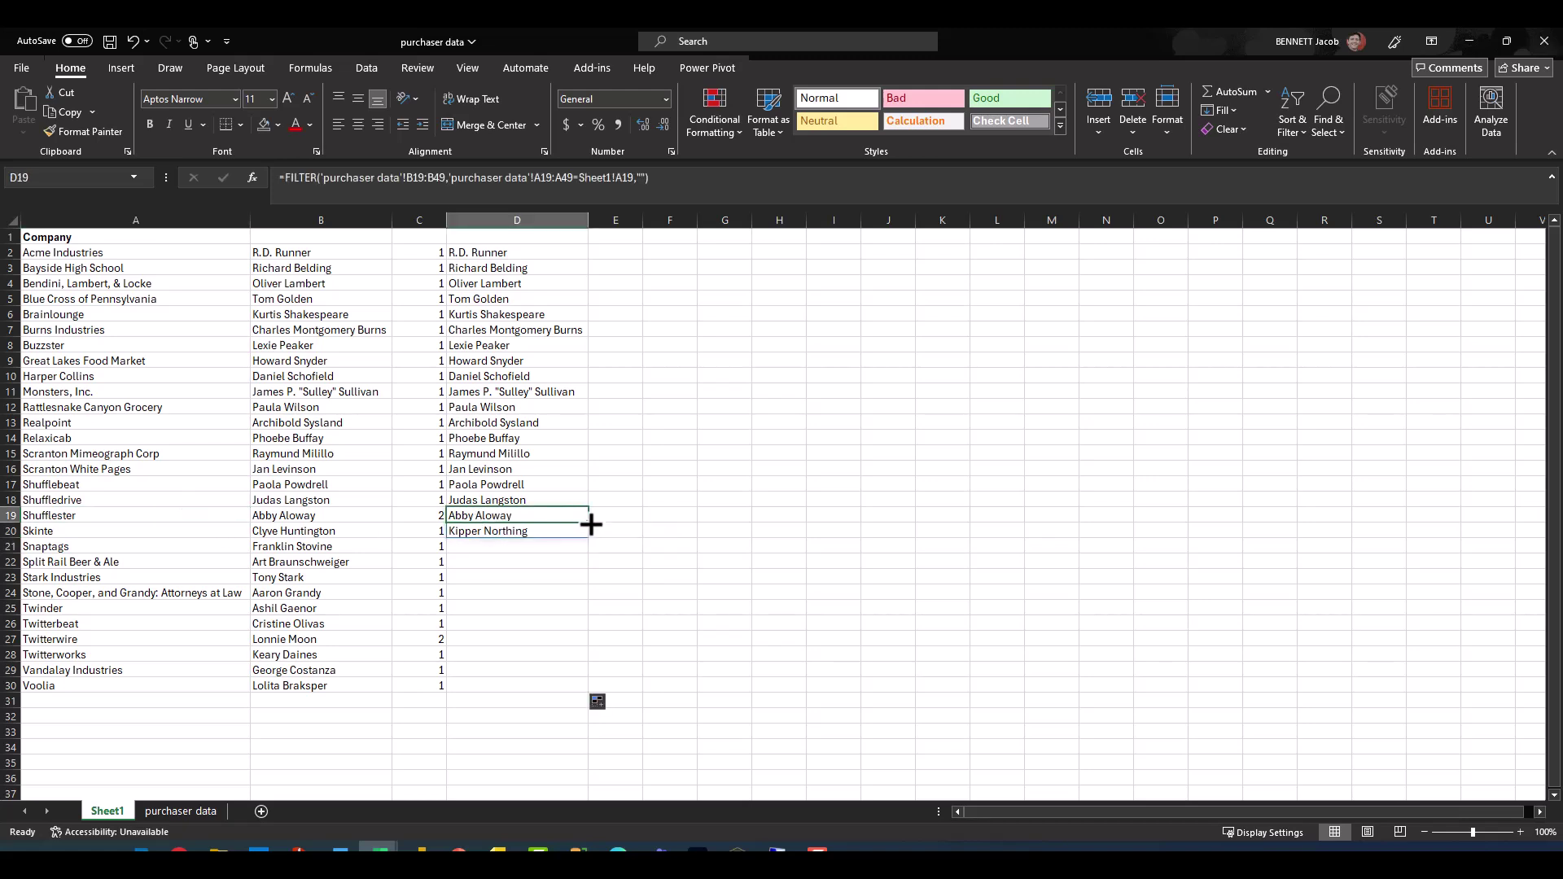
pyautogui.moveTo(589, 523); pyautogui.dragTo(593, 691)
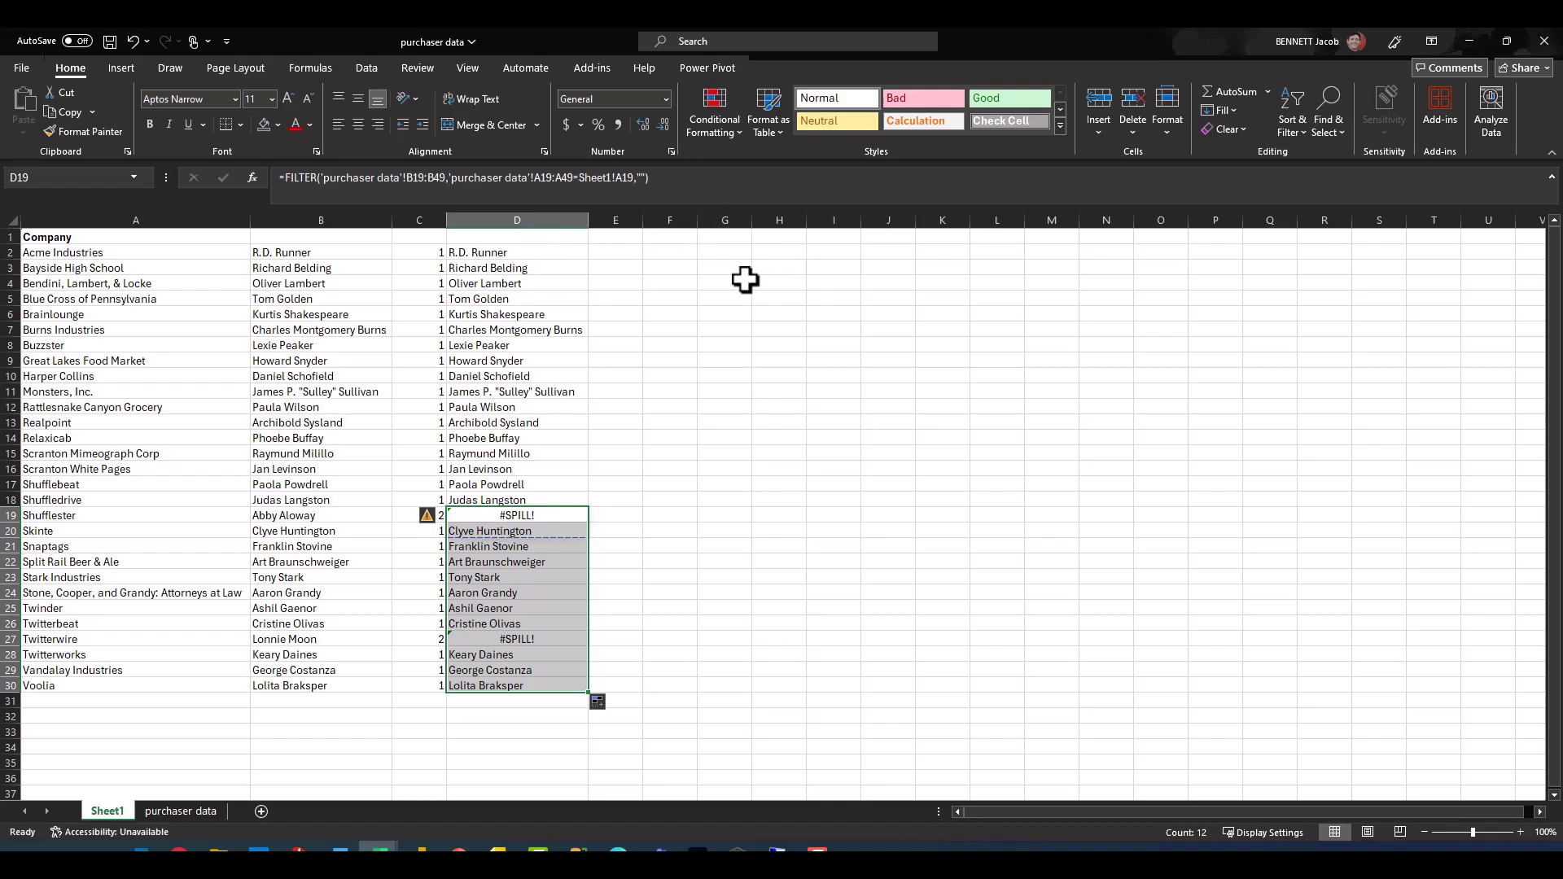
# Wrap D2's FILTER in TRANSPOSE and fill it through D30 with Ctrl+D
pyautogui.click(534, 253)
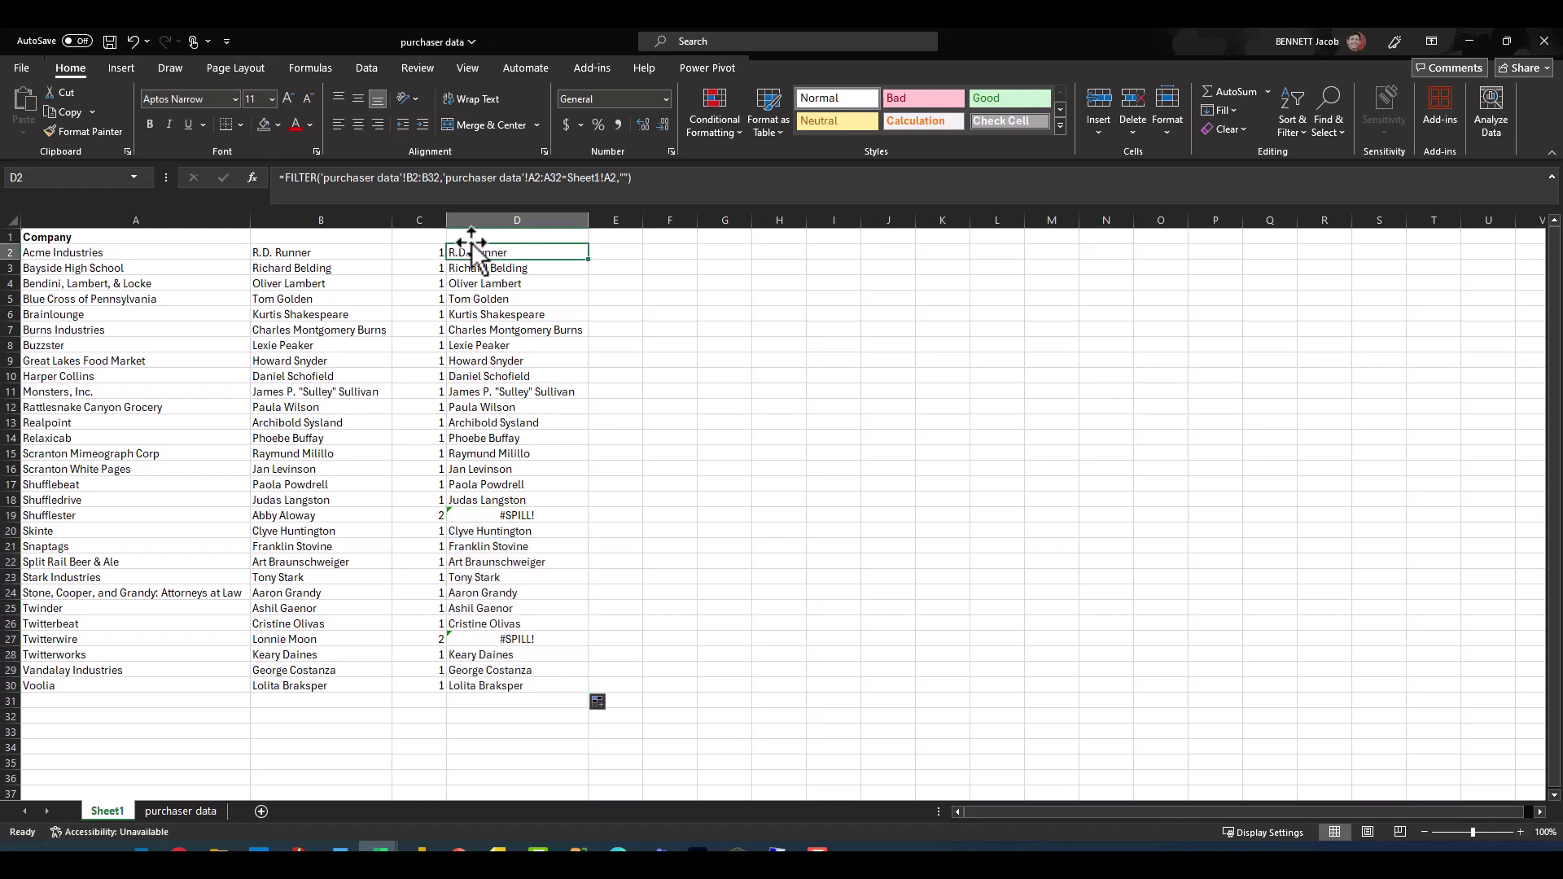
pyautogui.click(293, 179)
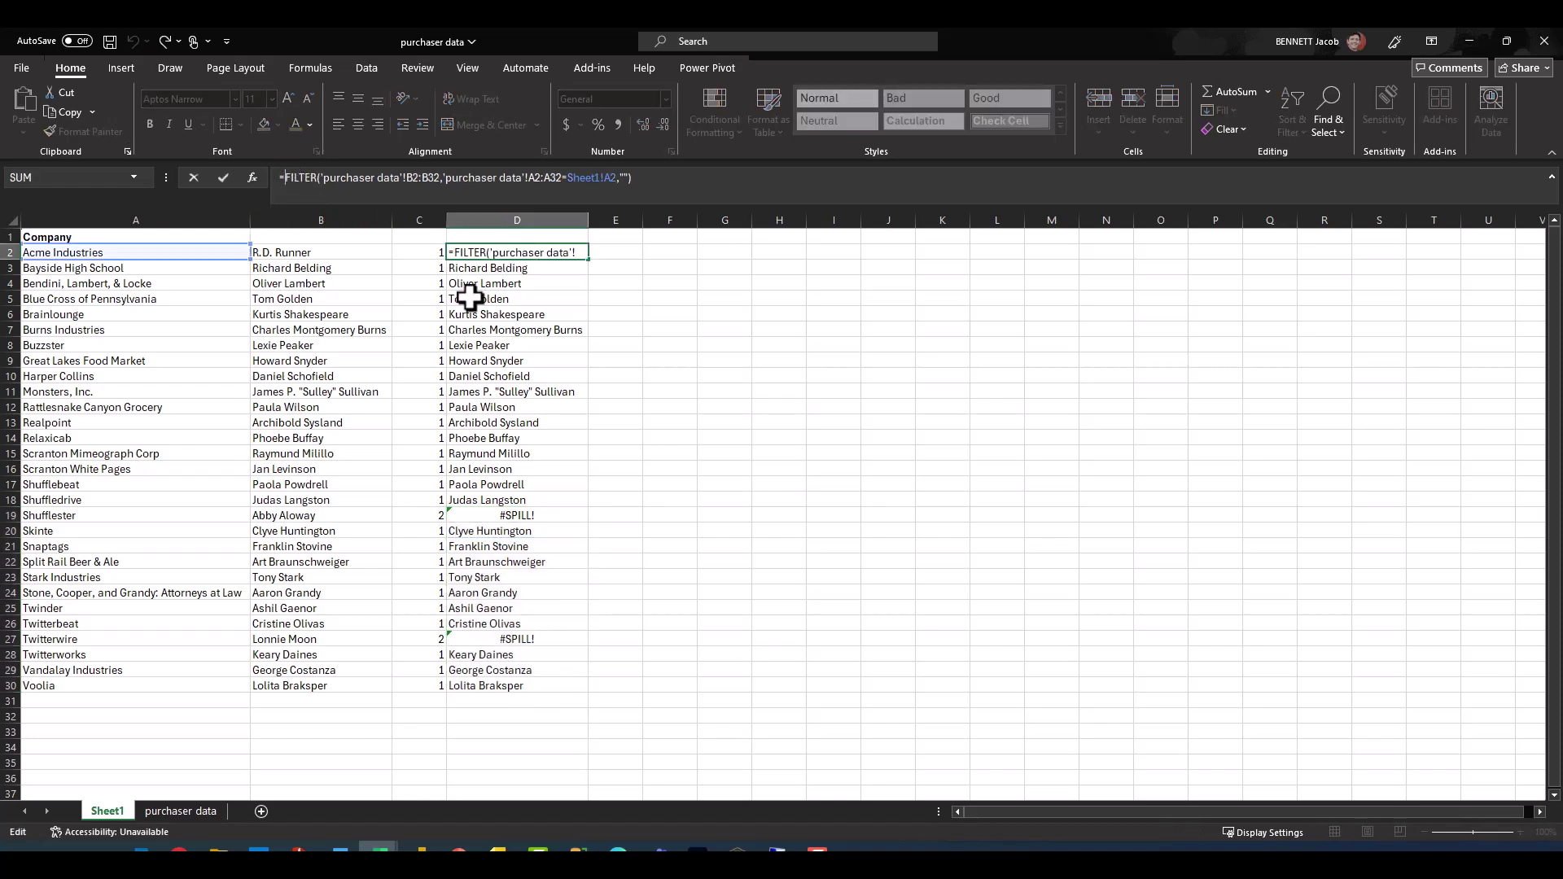
pyautogui.write('TRAN')
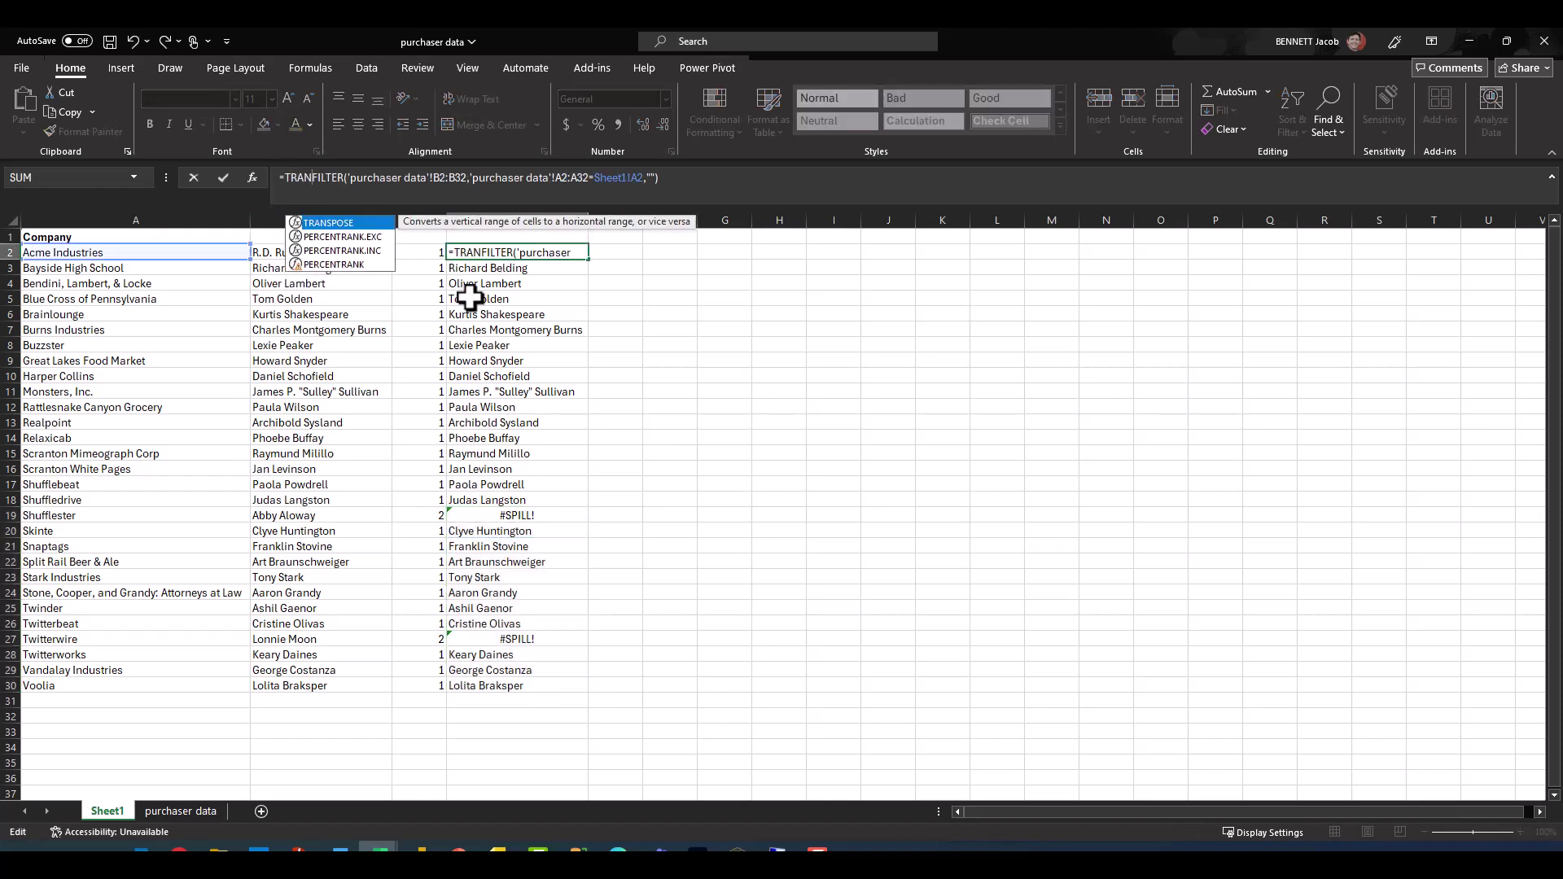
pyautogui.write('SPOS')
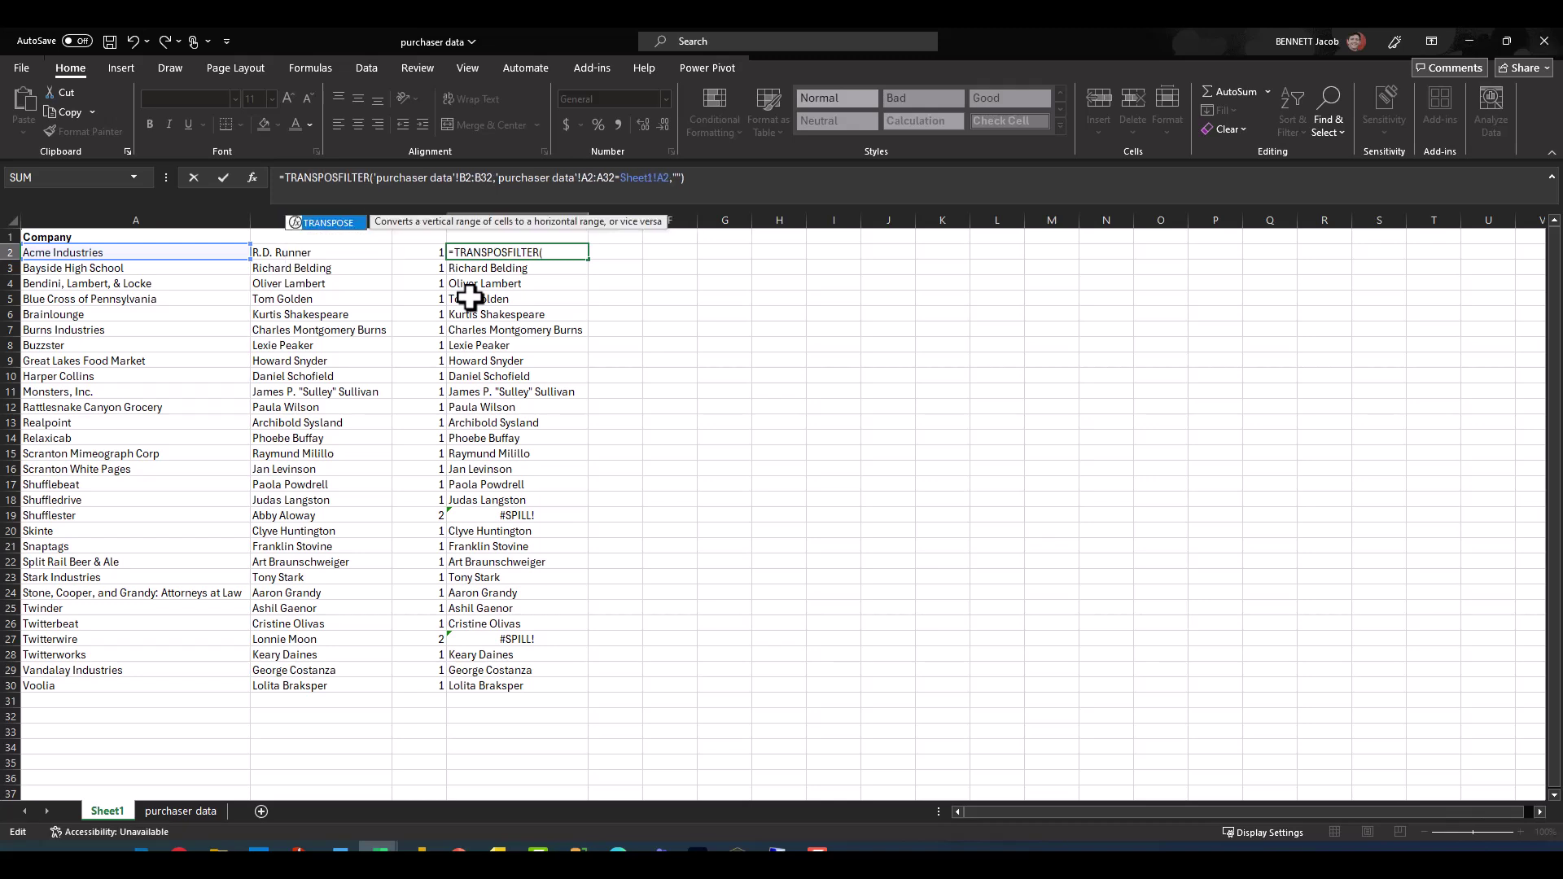
pyautogui.write('E(')
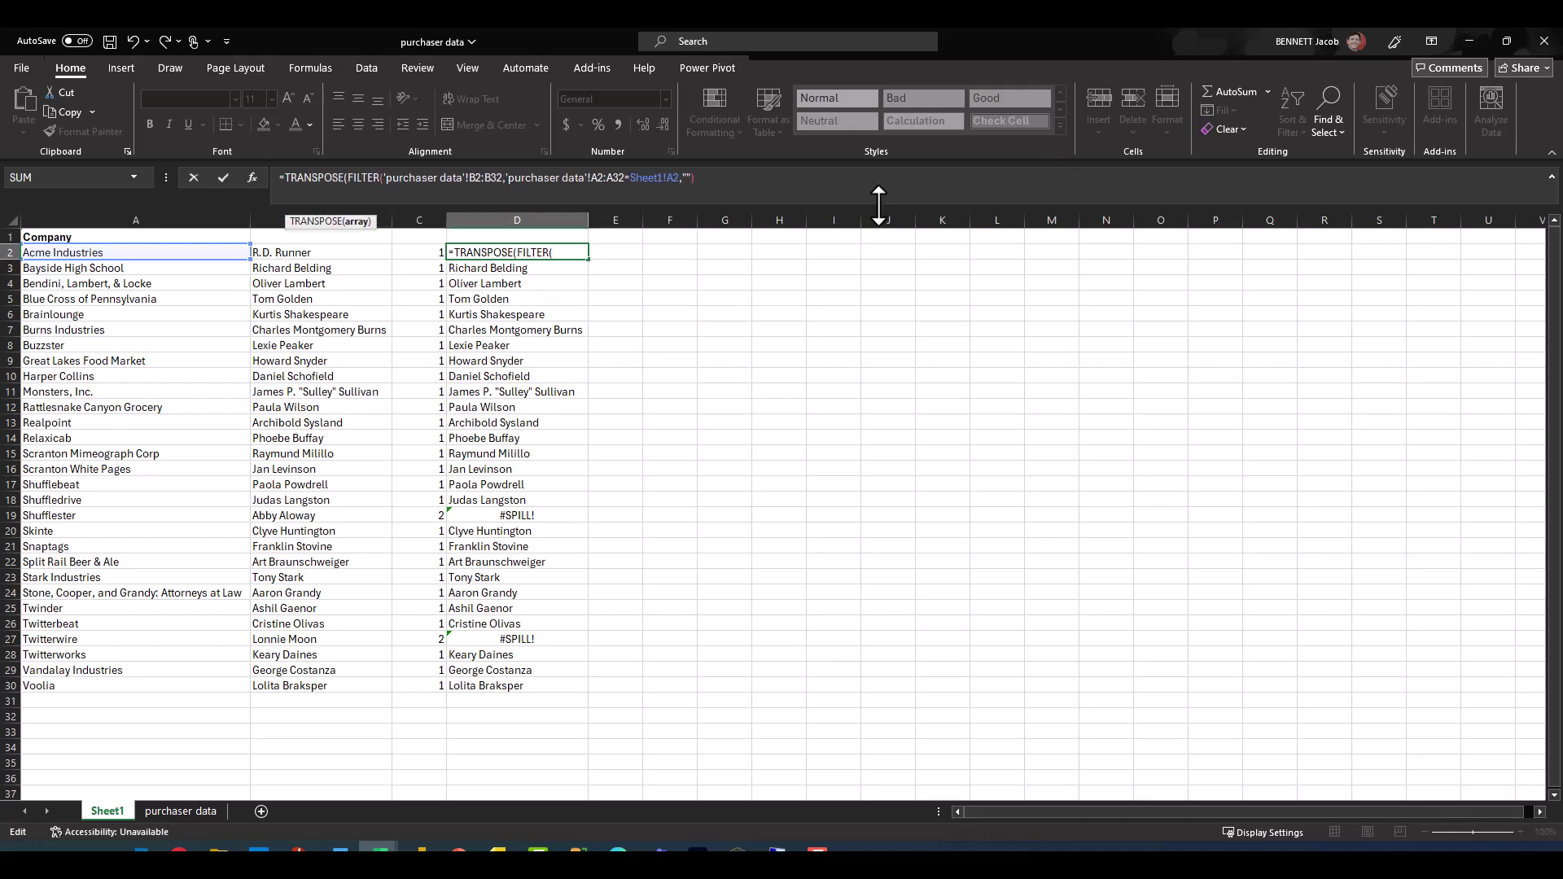
pyautogui.press('Return')
pyautogui.press('Return')
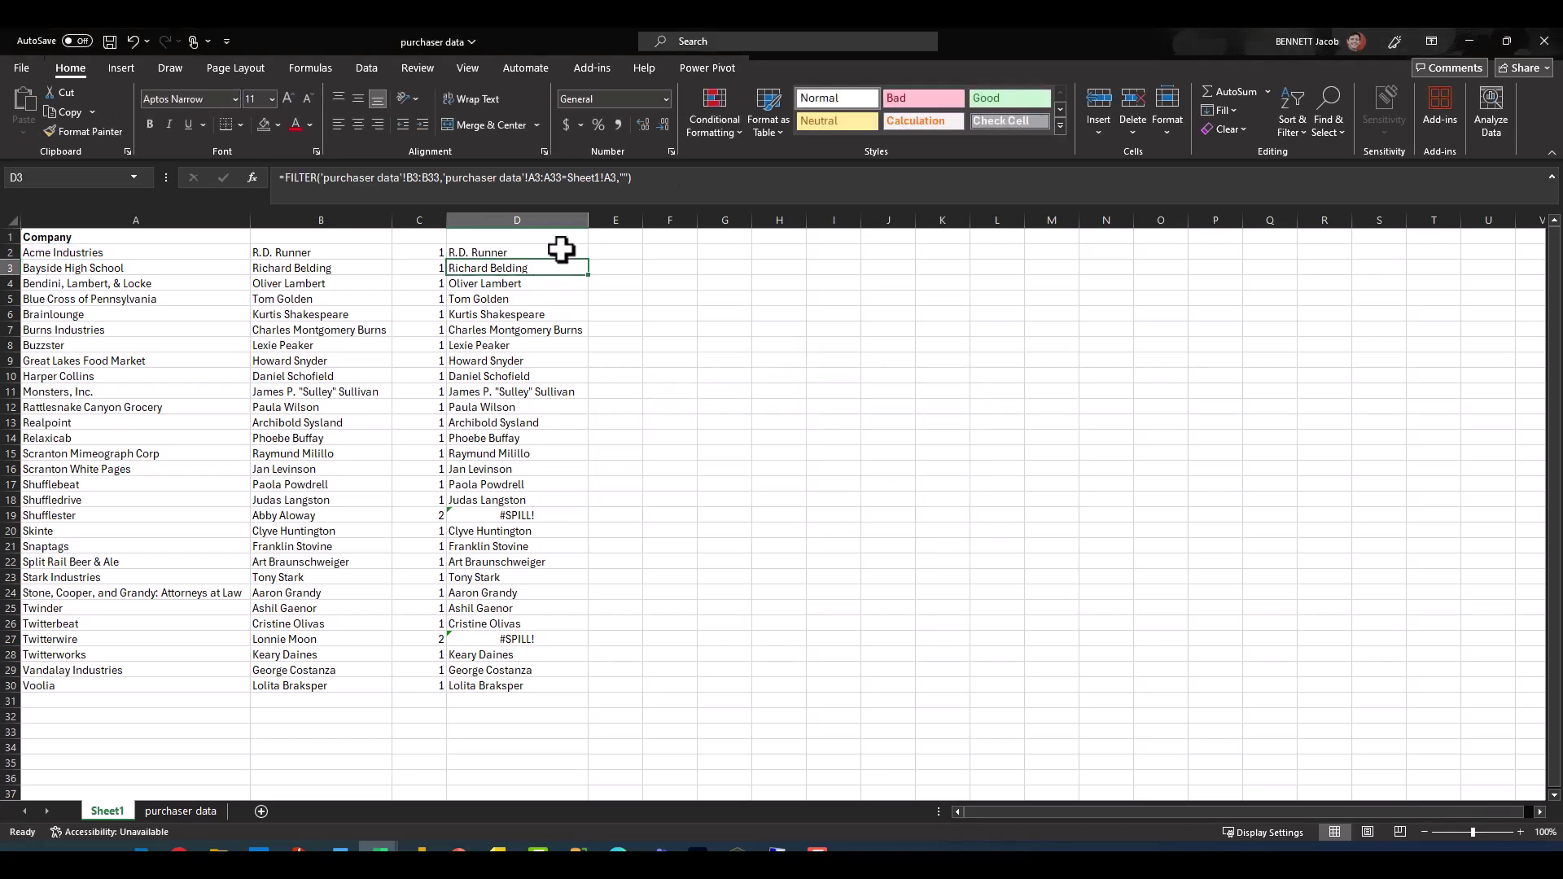
pyautogui.moveTo(560, 250); pyautogui.dragTo(562, 684)
pyautogui.hotkey('ctrl', 'd')
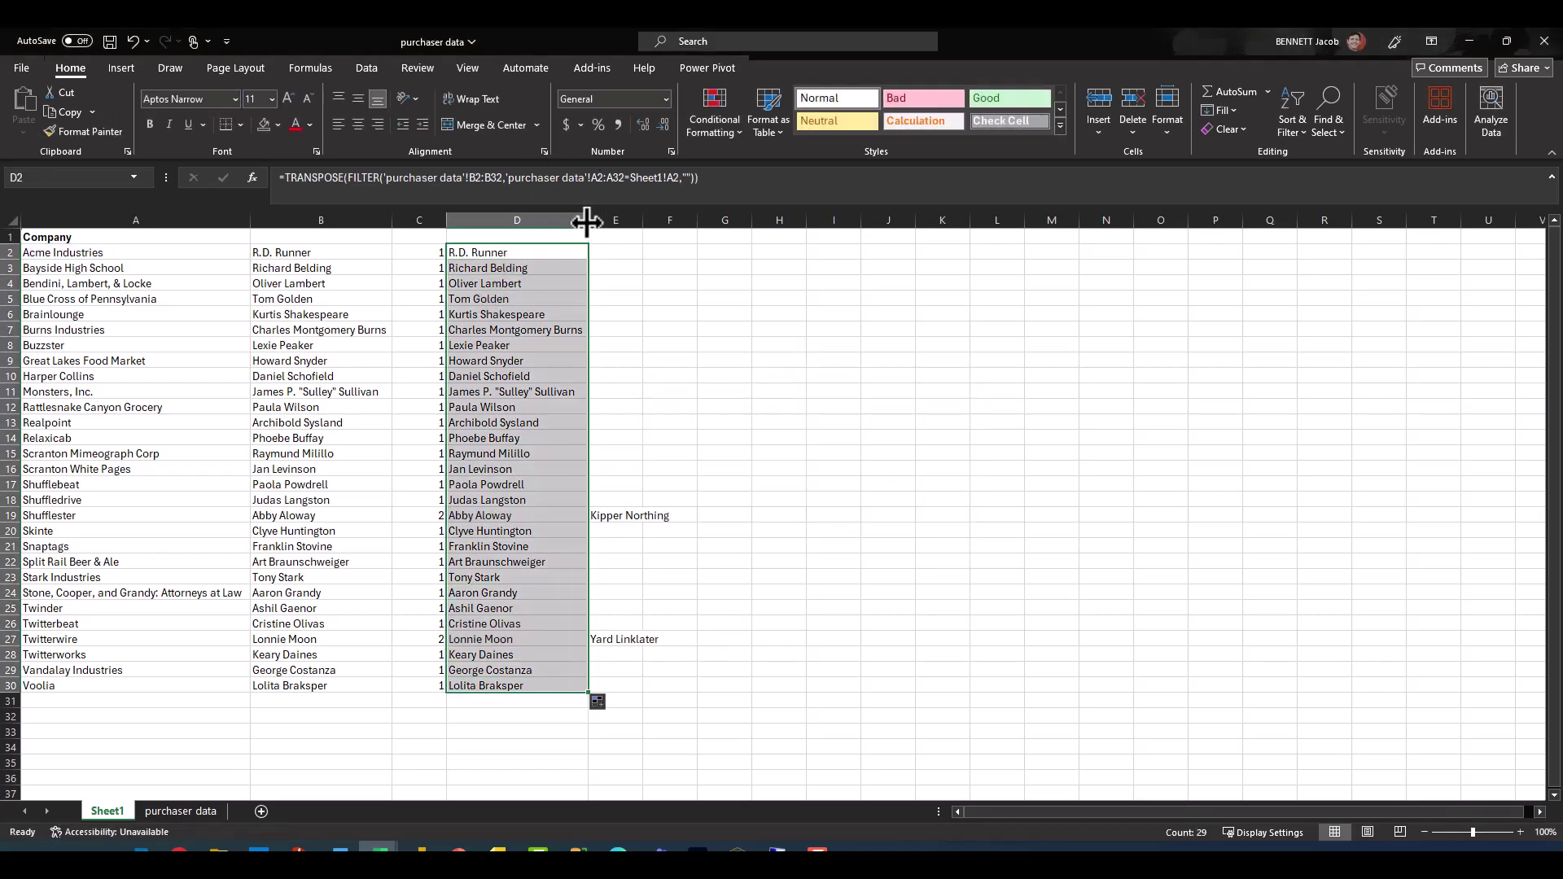
pyautogui.click(419, 513)
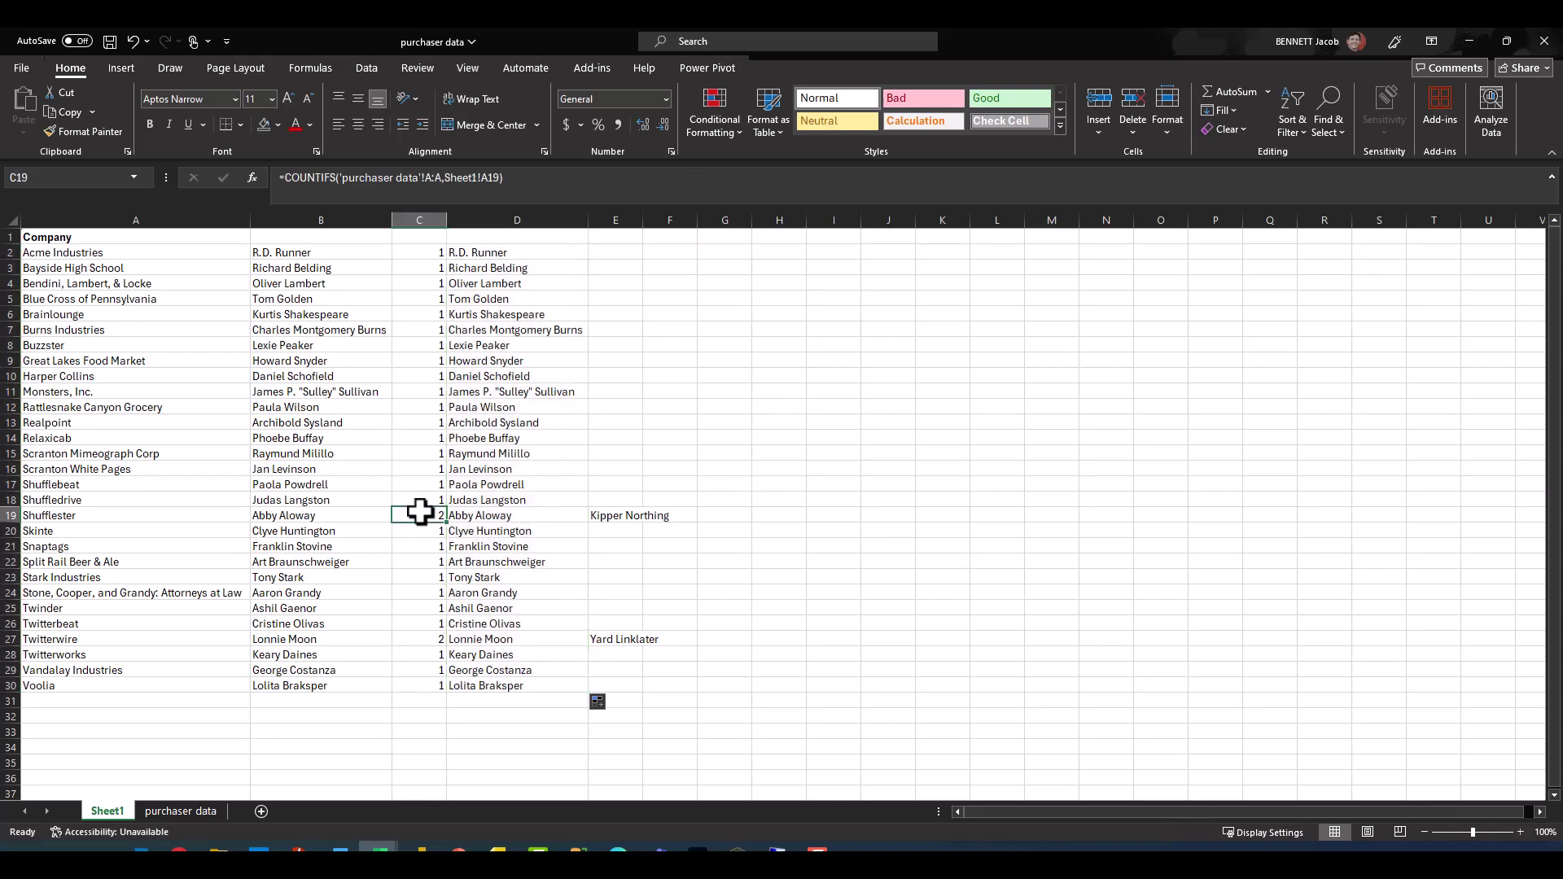